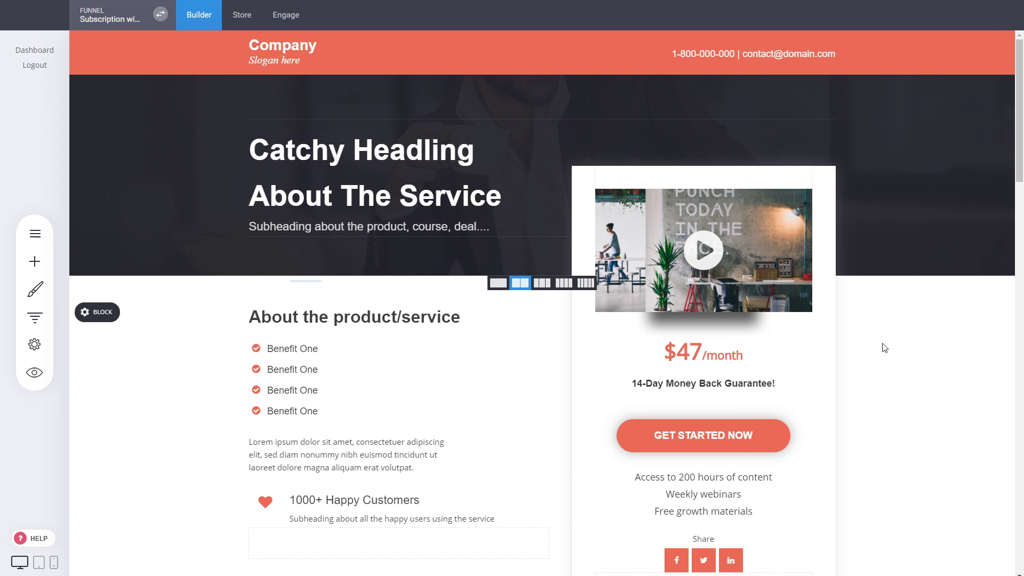
Step: Insert a section label named 'Membership' into the funnel step list, right under Thank You
mouse_move(379, 307)
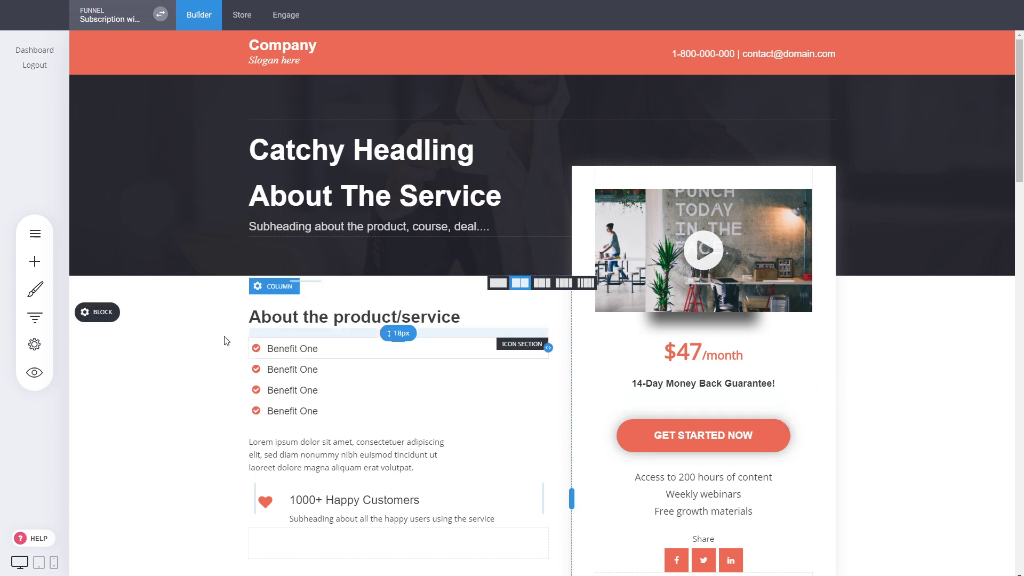
left_click(45, 322)
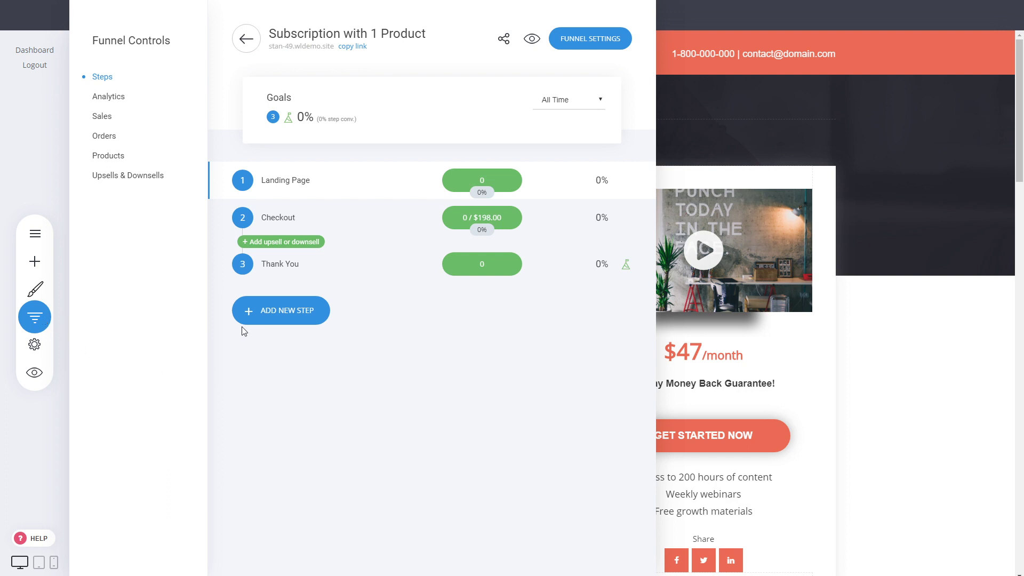
left_click(312, 316)
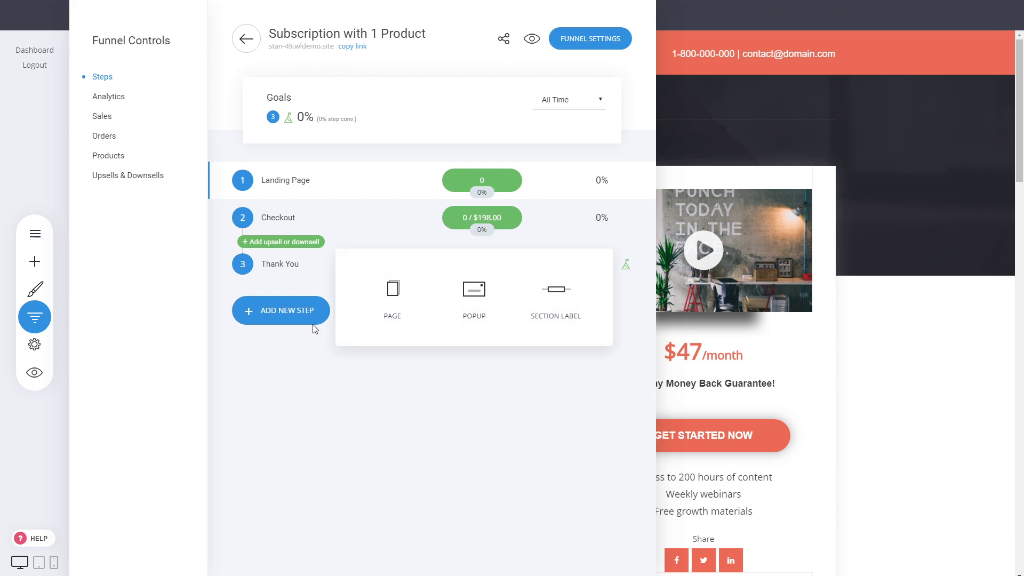
left_click(559, 320)
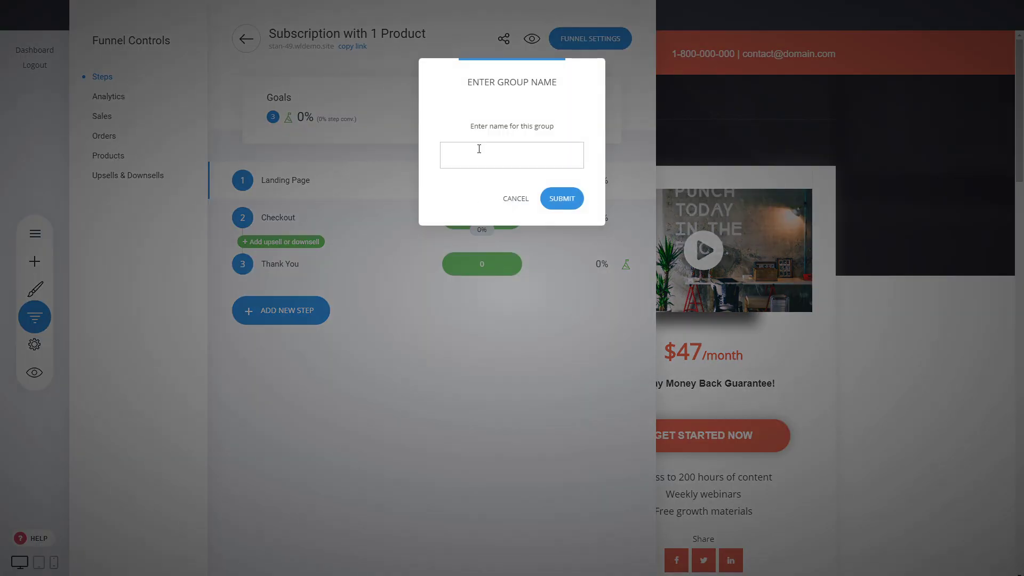
type("Membership")
left_click(561, 199)
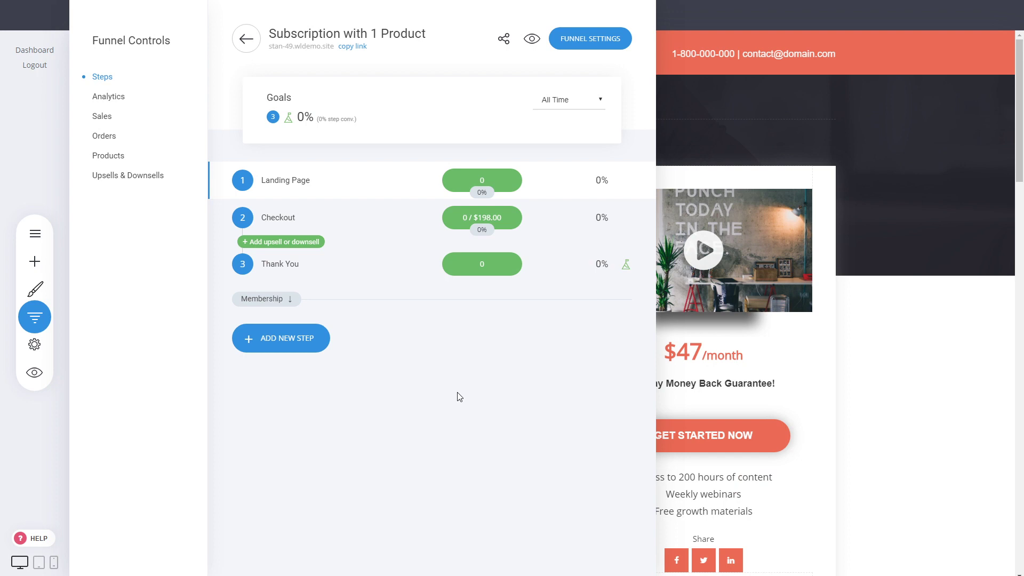
Step: Start a new page step and browse the Membership / Course page templates
left_click(286, 348)
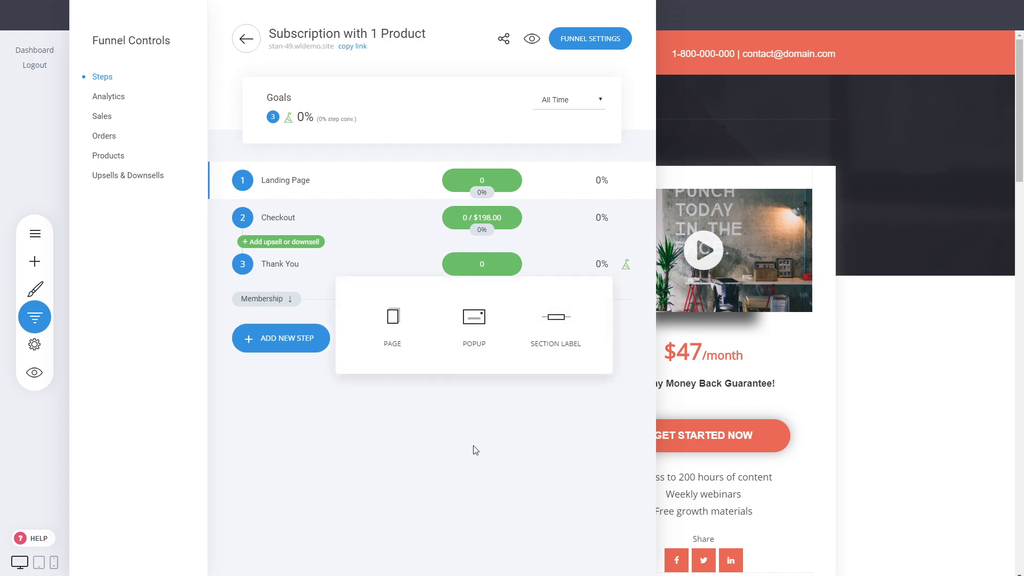
left_click(392, 342)
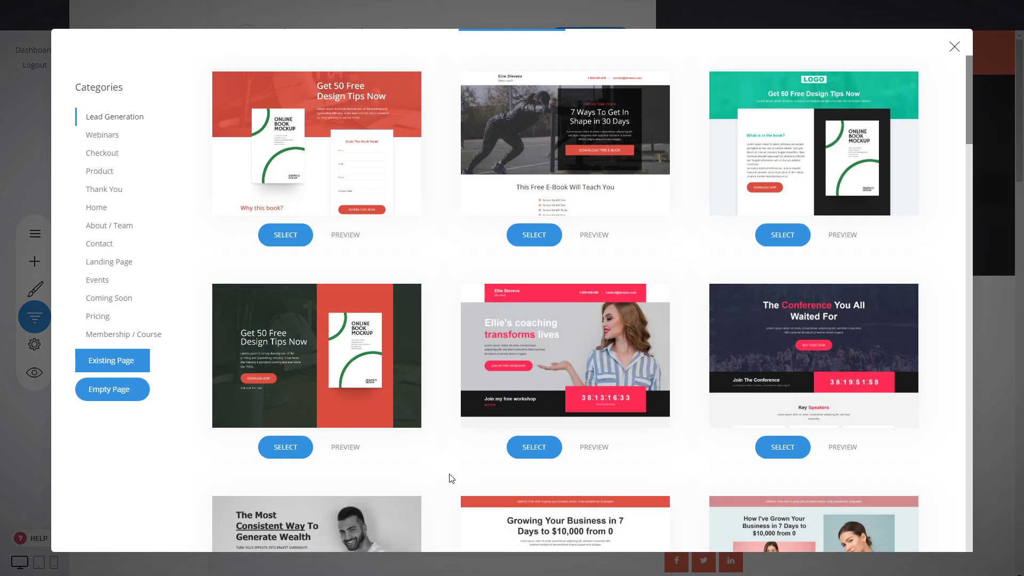
left_click(131, 340)
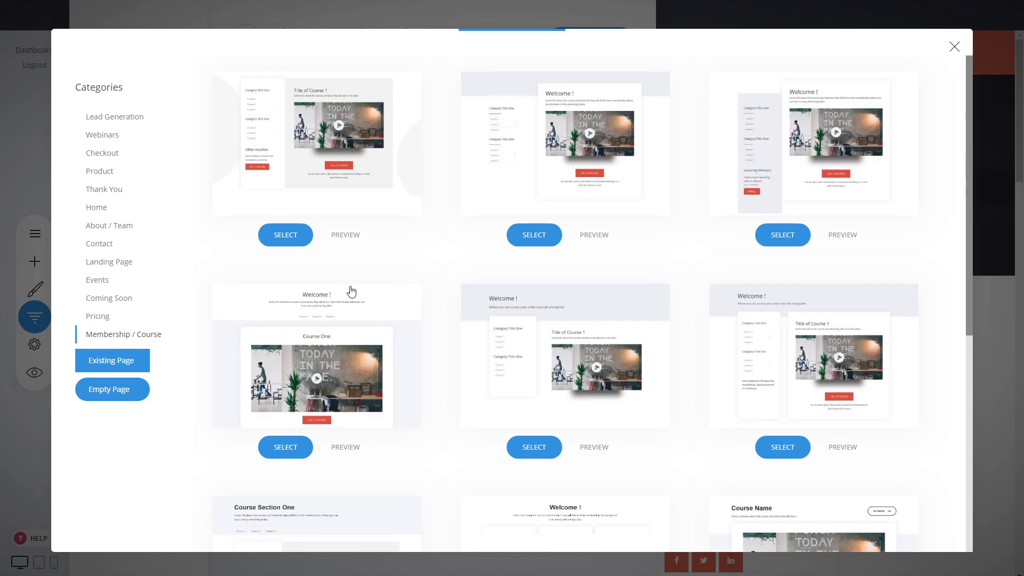
scroll(448, 256, "down", 3)
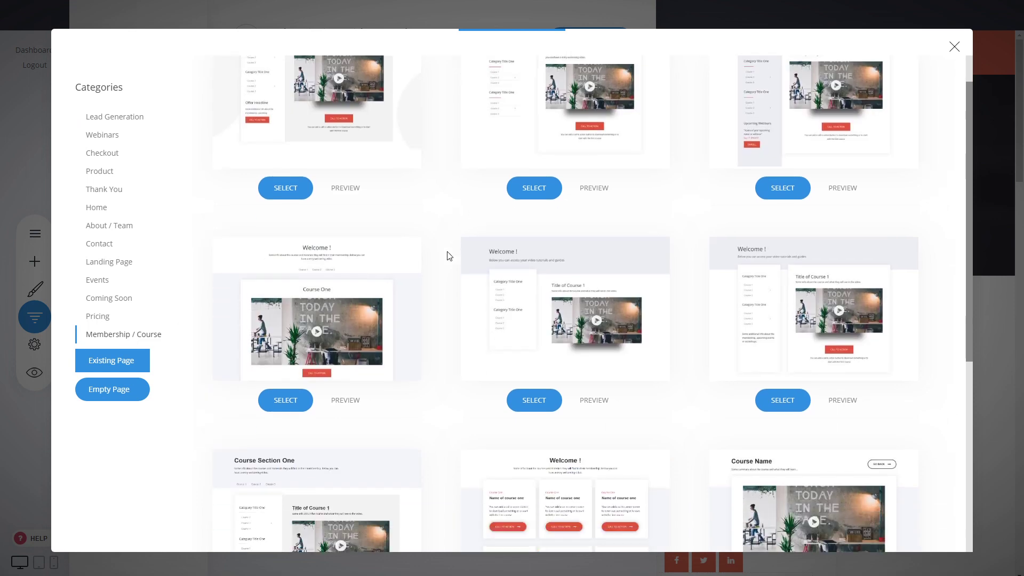
scroll(447, 256, "up", 3)
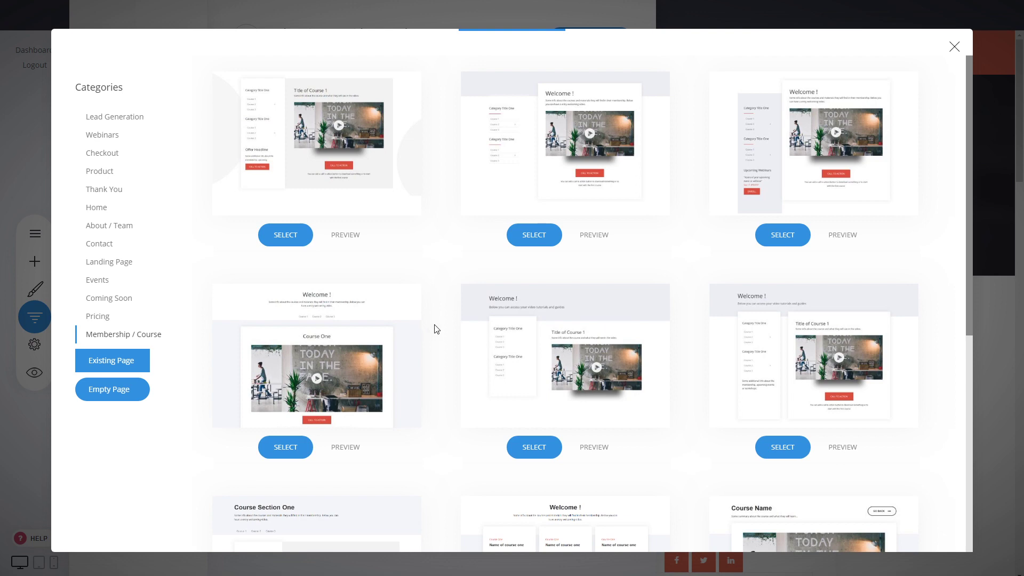
scroll(435, 329, "down", 4)
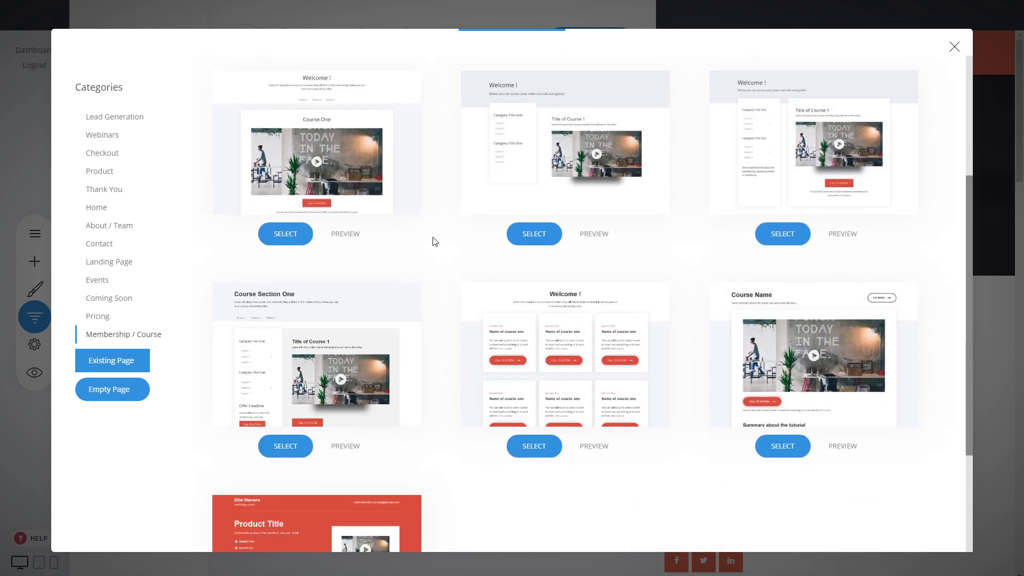
scroll(434, 243, "down", 1)
scroll(435, 244, "down", 1)
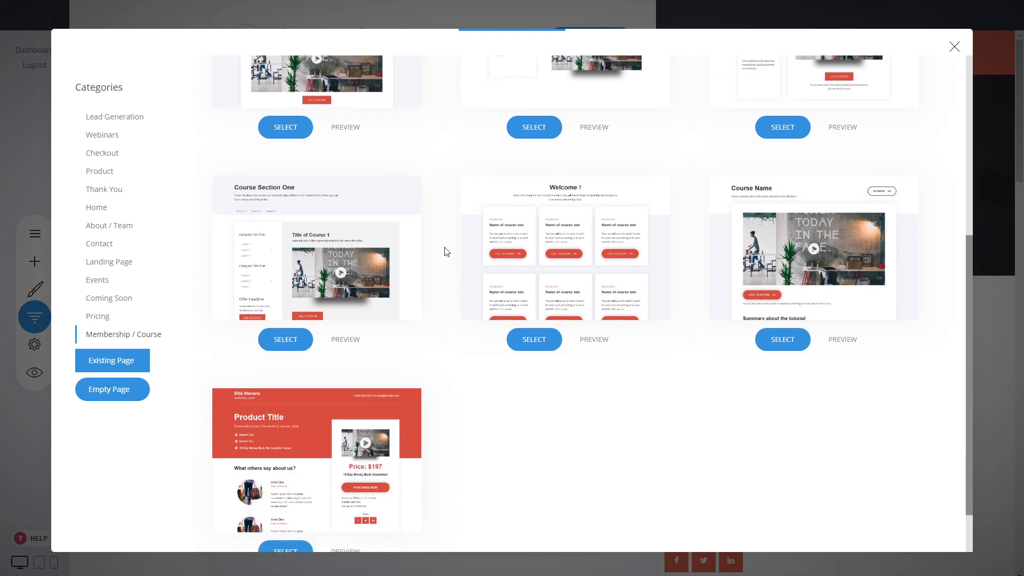
scroll(448, 266, "down", 1)
scroll(458, 353, "up", 6)
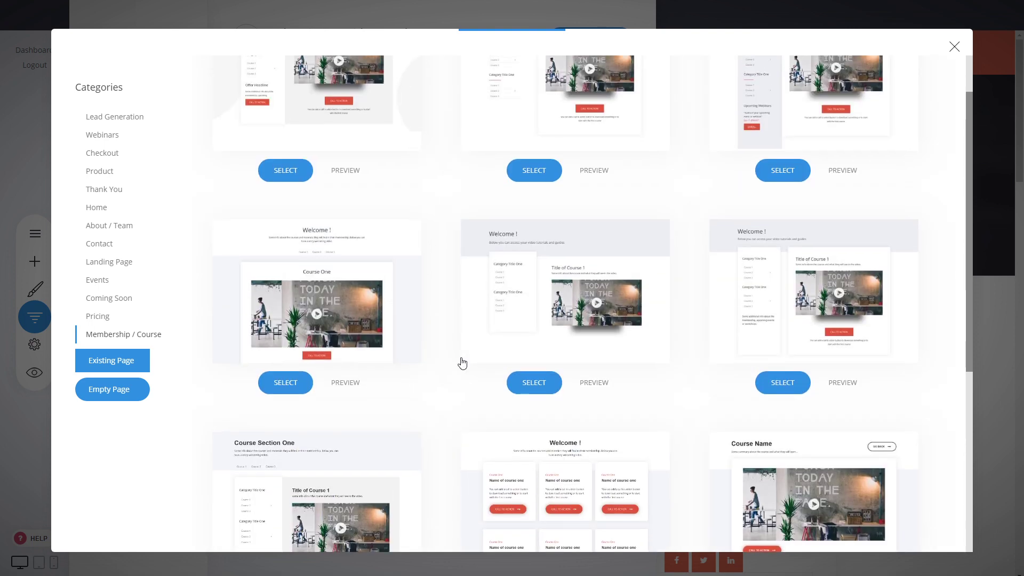
scroll(462, 347, "down", 4)
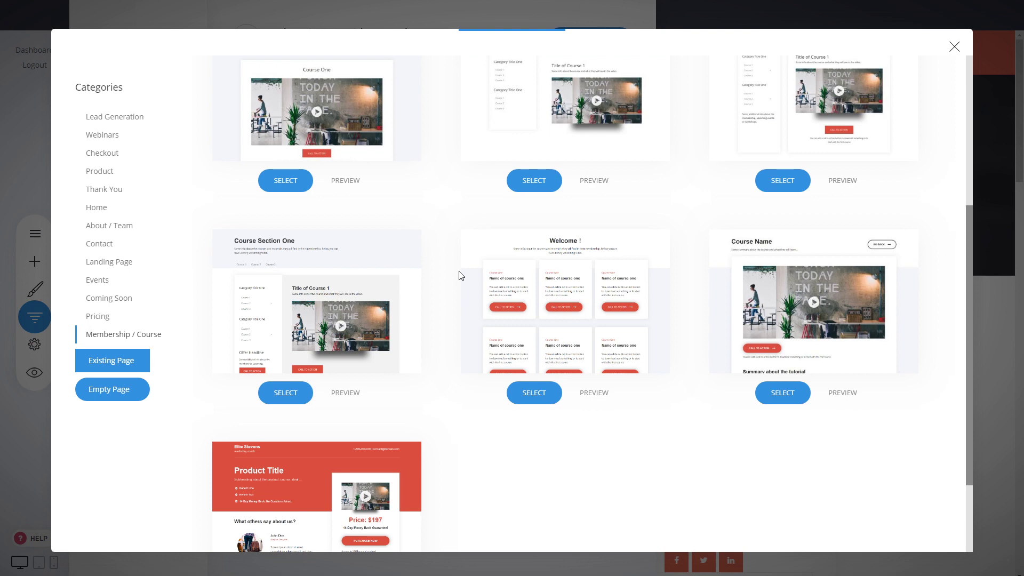
scroll(694, 442, "up", 3)
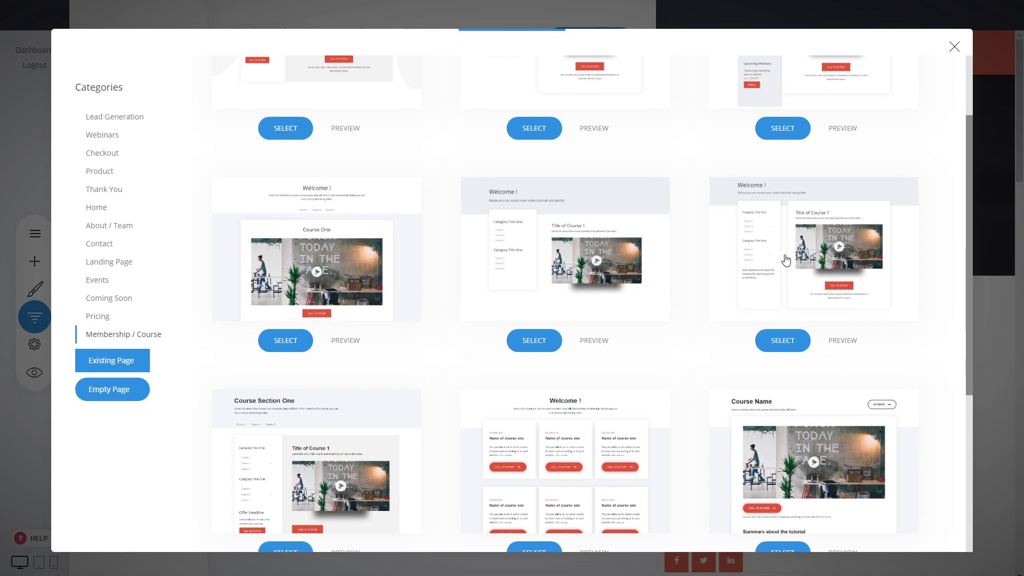
scroll(681, 361, "down", 3)
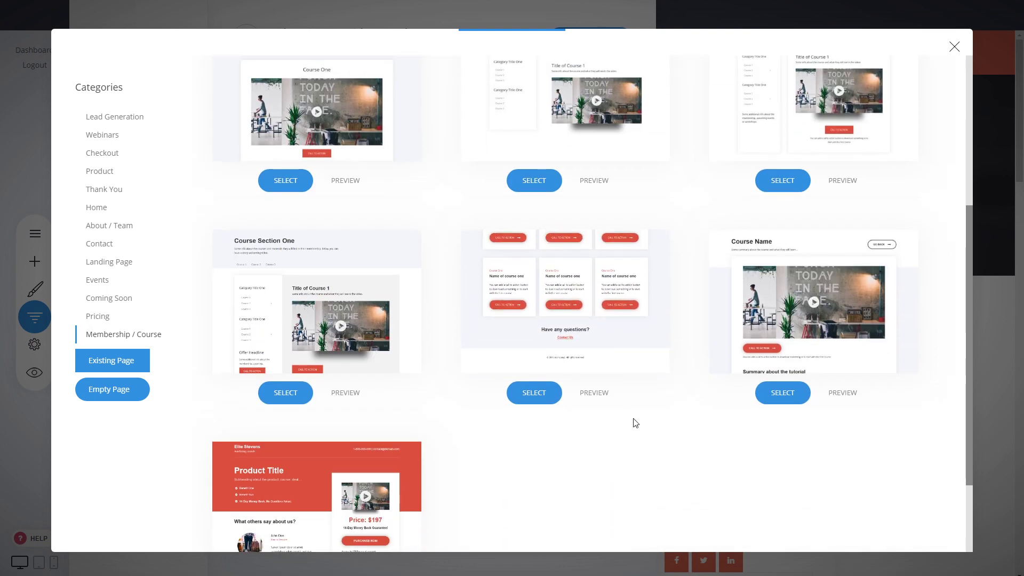
Step: Create the page from the course-card grid template with a dashboard page name
left_click(591, 323)
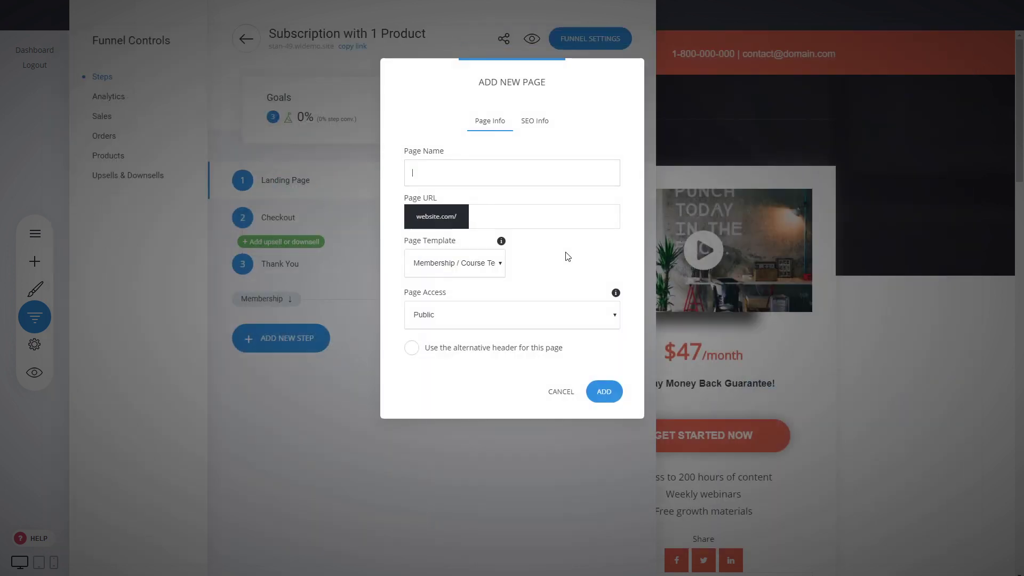
type("Dasbhoa")
left_click(604, 391)
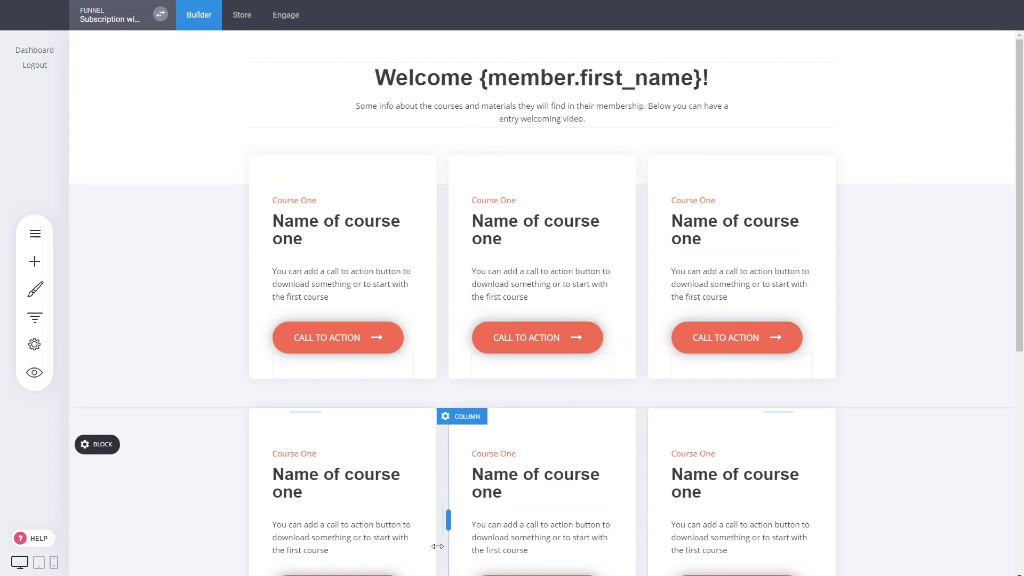
Step: Scroll through the dashboard's welcome heading and course cards, then return to the top
scroll(591, 366, "down", 3)
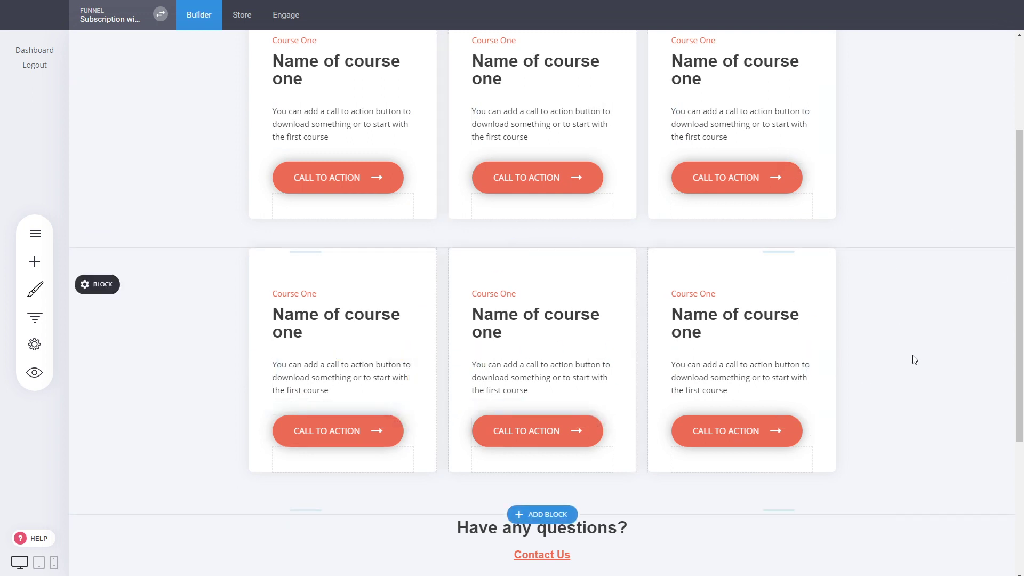
scroll(915, 359, "up", 3)
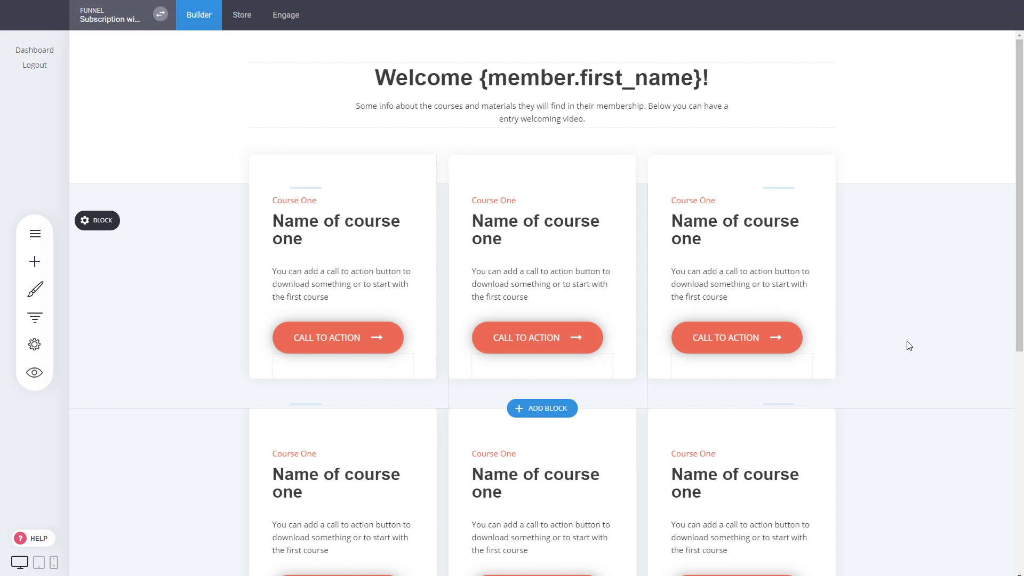
mouse_move(338, 231)
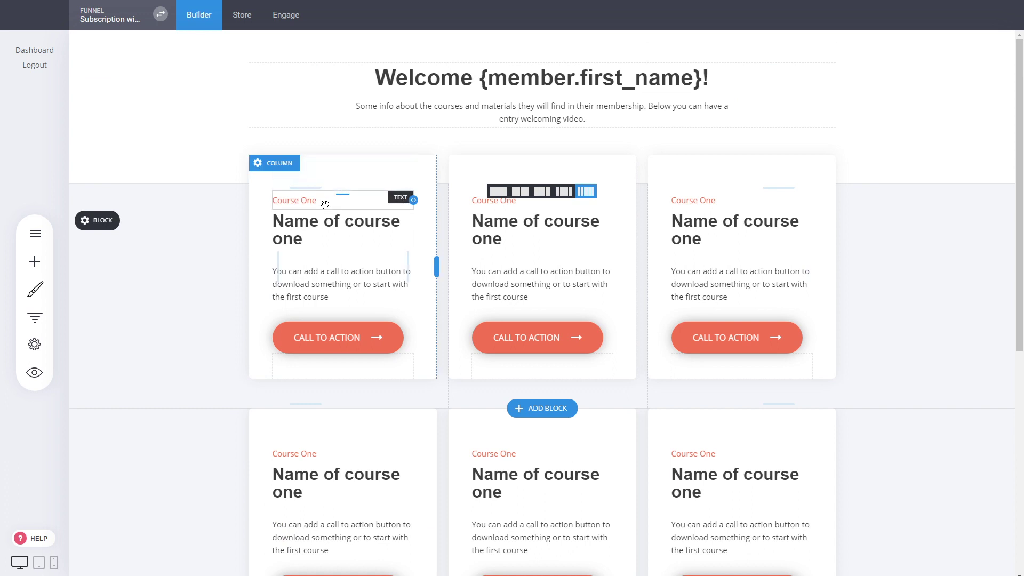
Step: Relabel the first course card '8 Videos' and retitle its heading 'Marketing'
left_click(322, 203)
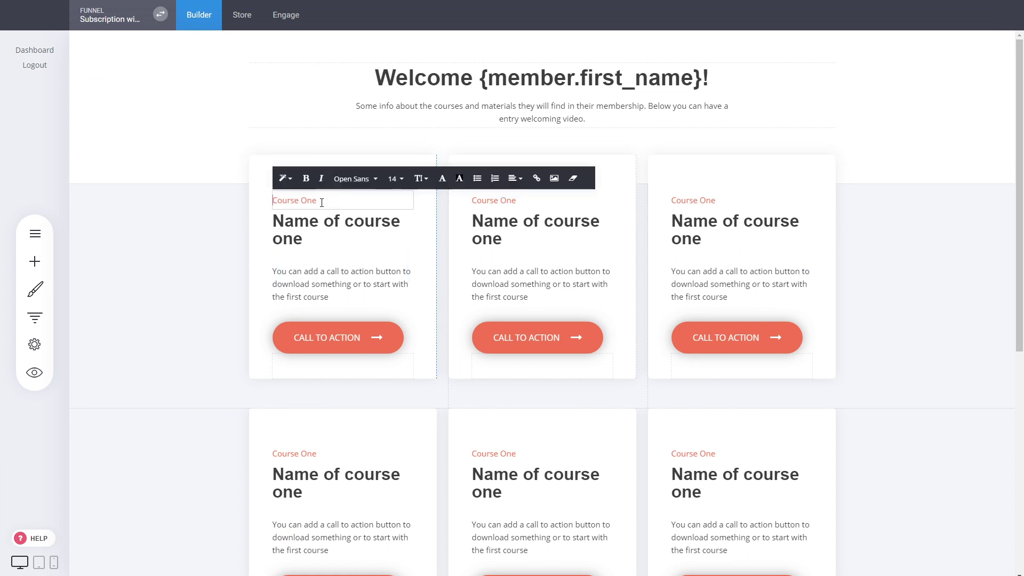
triple_click(322, 202)
type("8")
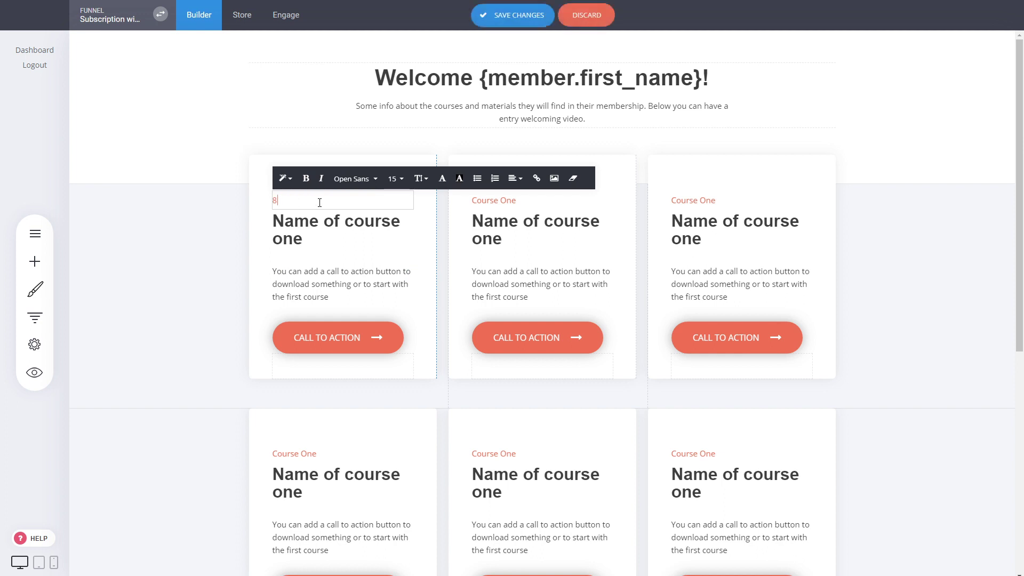
type(" Videos")
triple_click(300, 234)
type("Marketing")
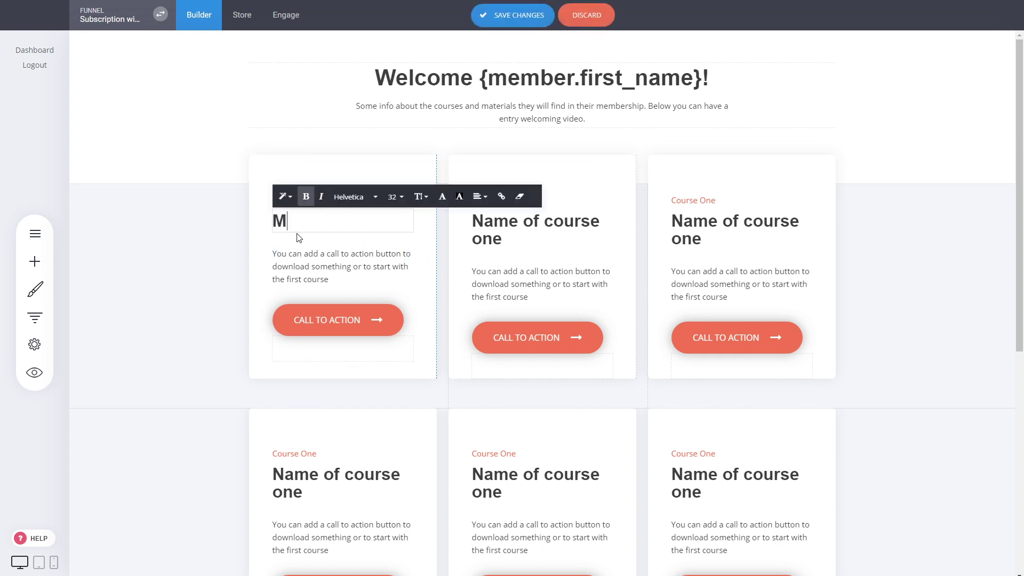
left_click(258, 244)
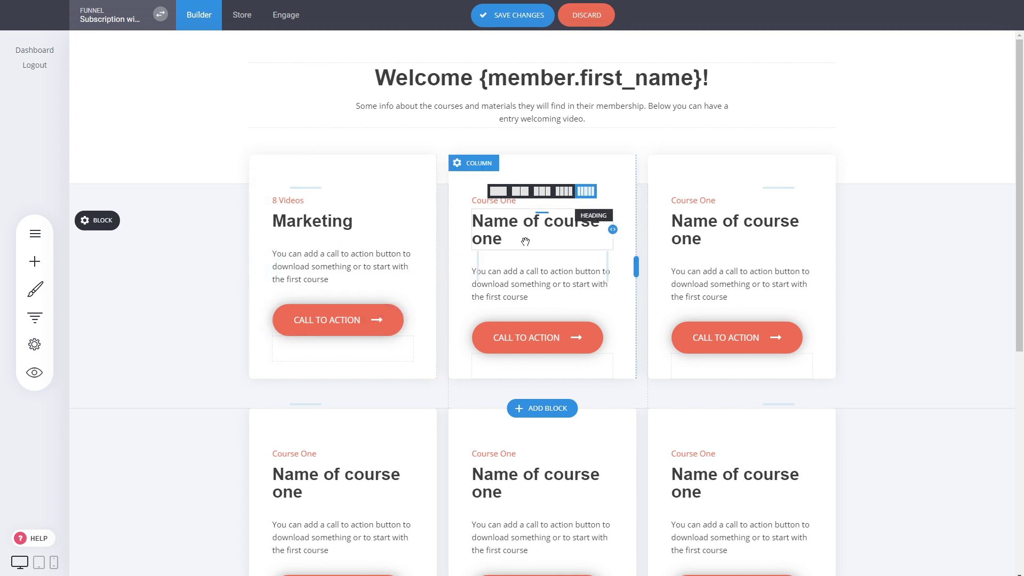
Step: Retitle the second course card's heading 'Facebook Ads'
left_click(478, 205)
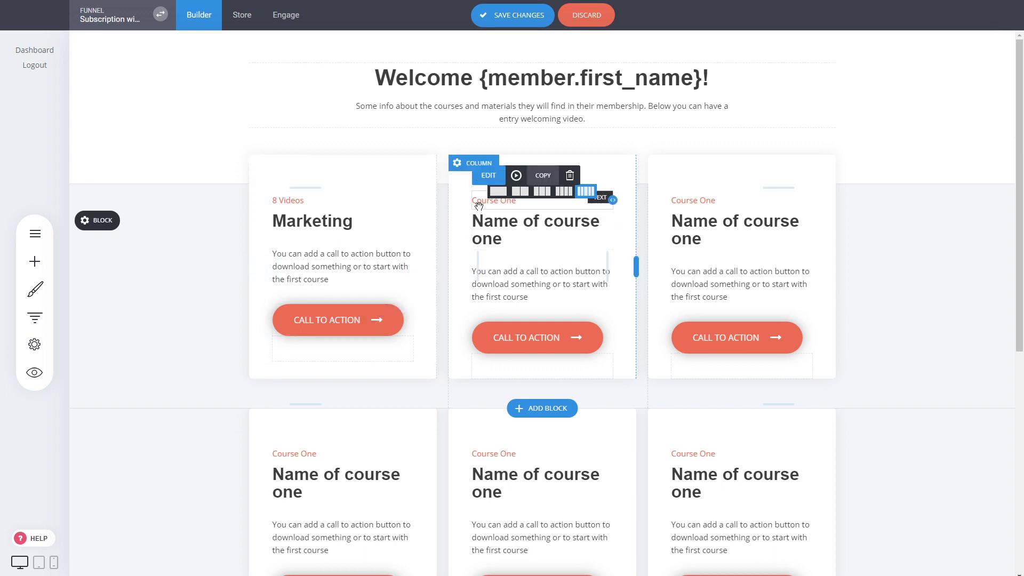
double_click(503, 225)
type("Facebook Ads")
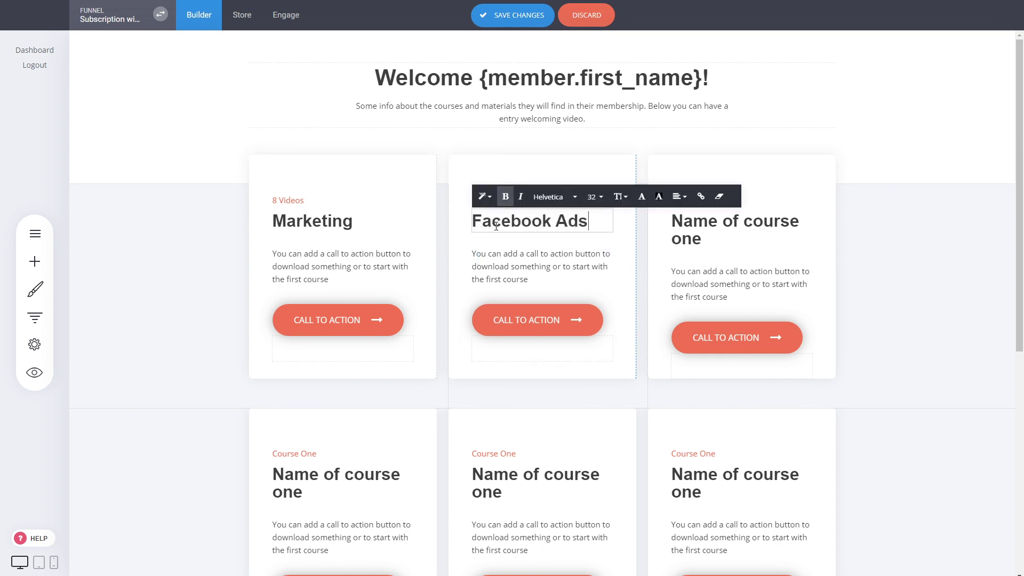
left_click(922, 245)
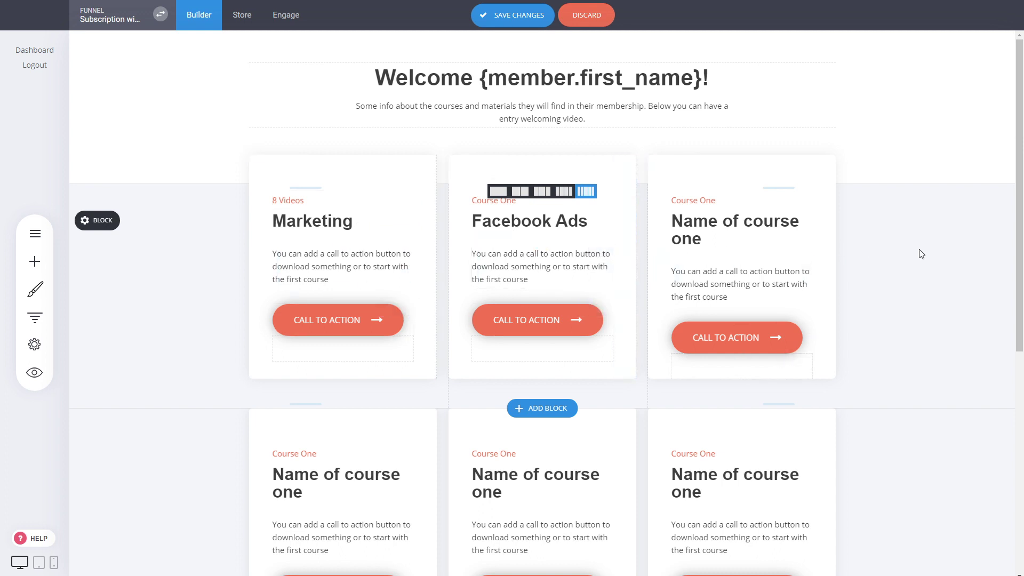
Step: Save the dashboard page and check the Marketing and Facebook Ads call-to-action buttons
key("ctrl+s")
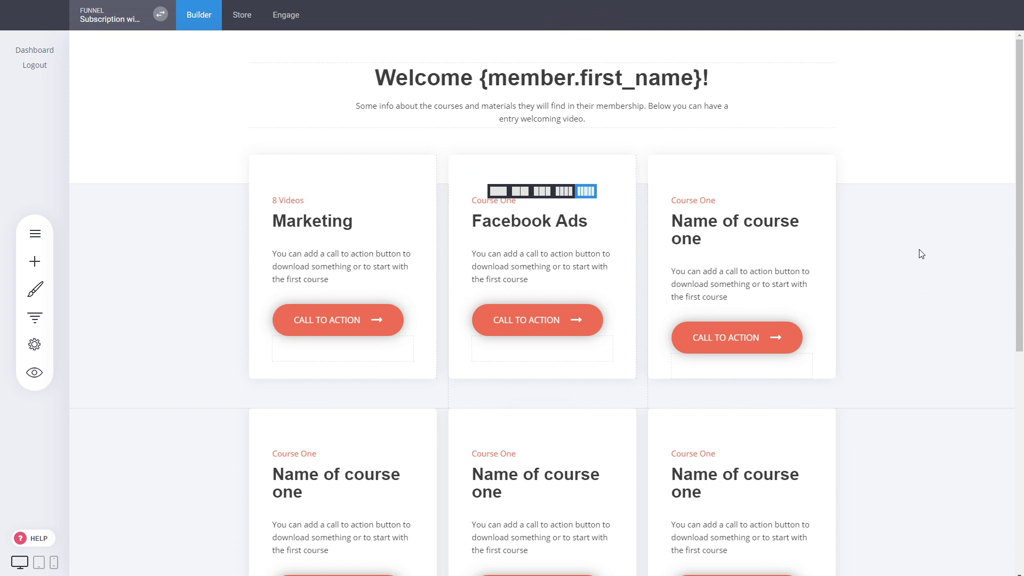
left_click(339, 324)
left_click(583, 319)
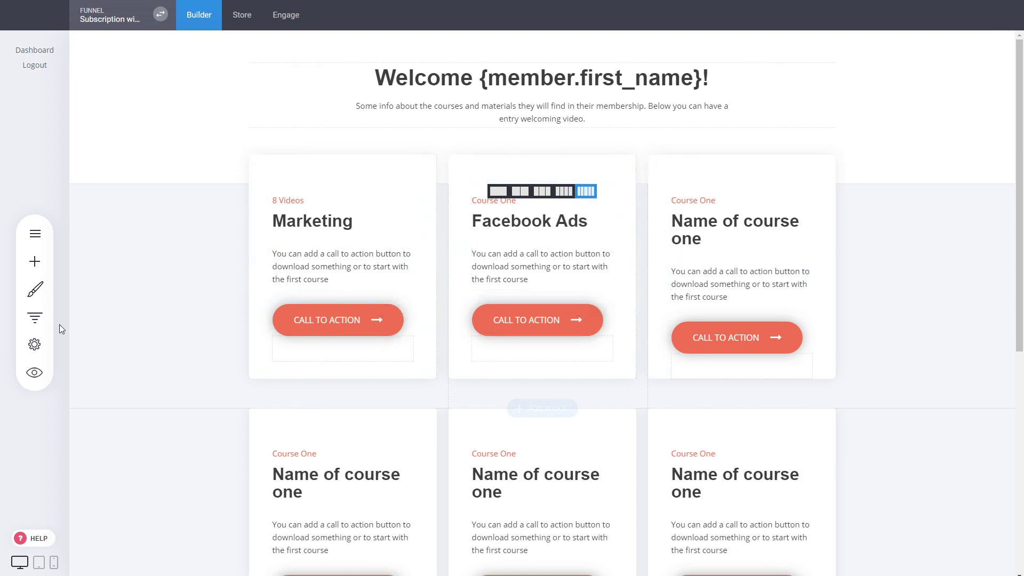
Step: Add a Membership / Course template page named 'Marketing Section - Course 1'
left_click(42, 323)
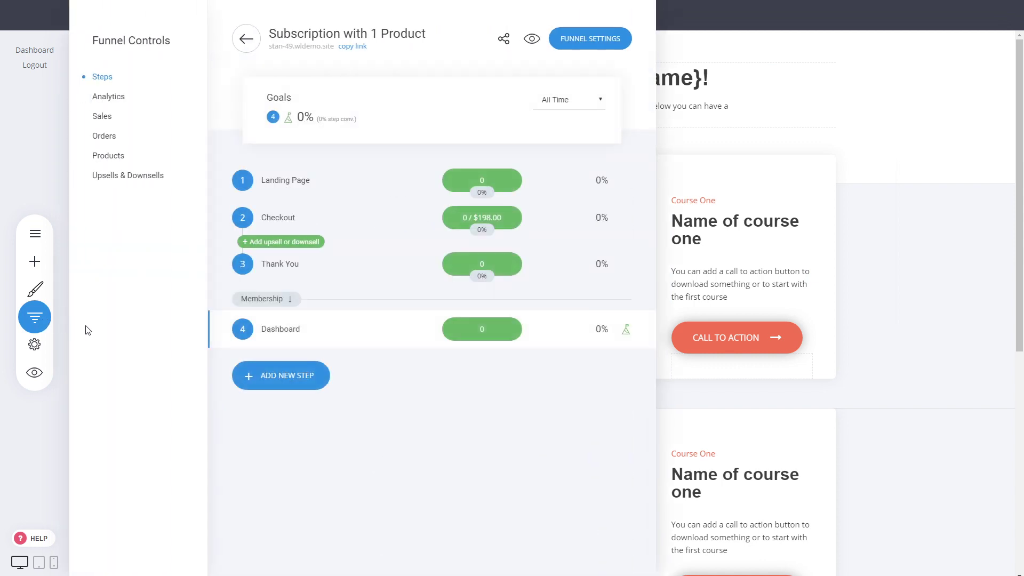
left_click(306, 394)
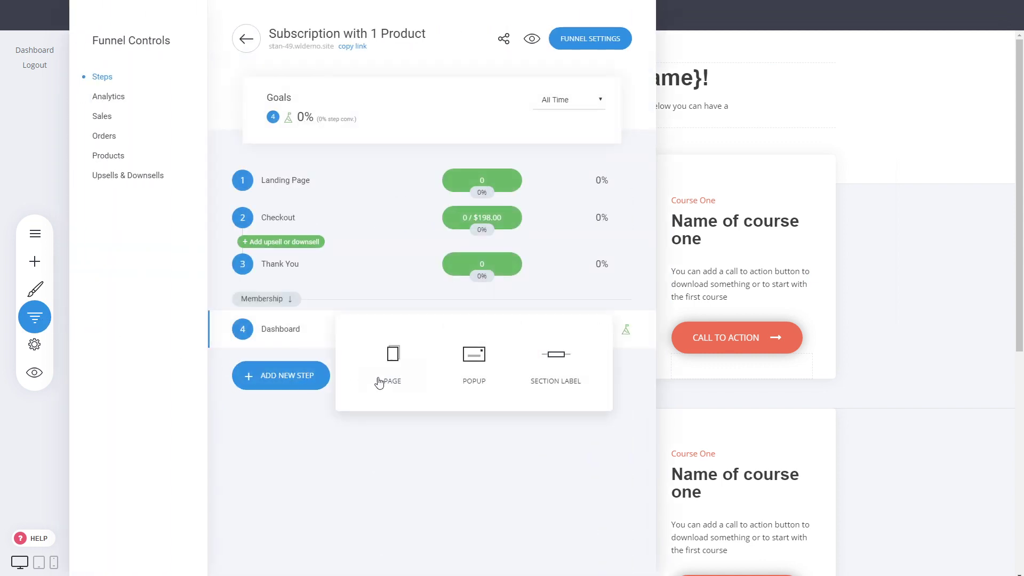
left_click(387, 368)
left_click(128, 339)
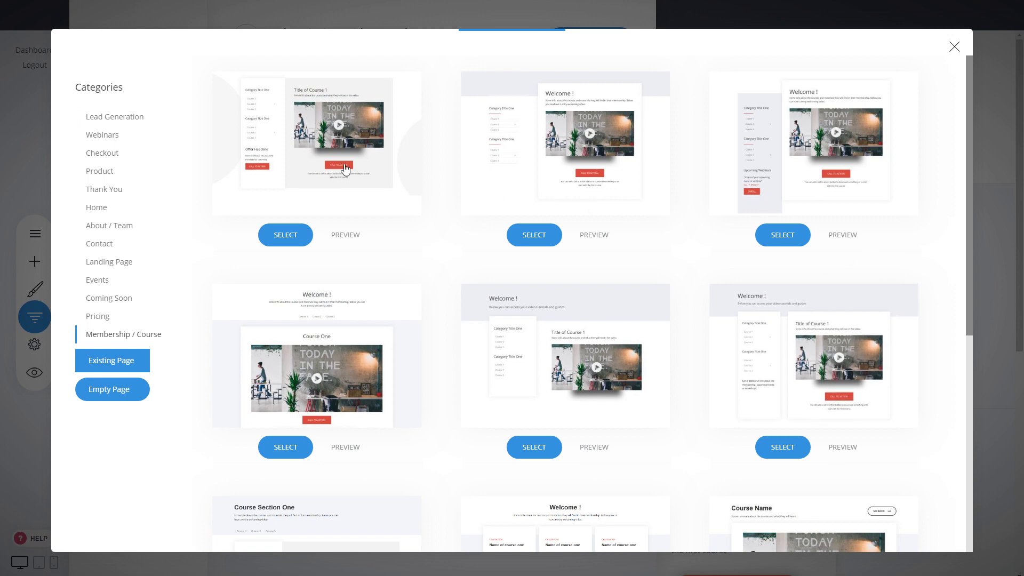
left_click(844, 371)
type("Marketing")
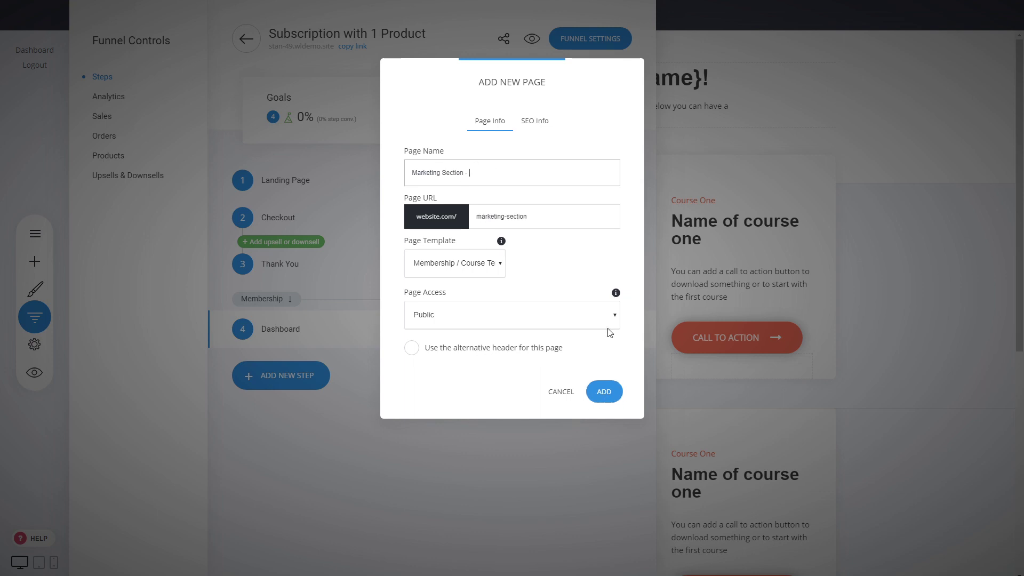
type("Section - Crouse 1")
double_click(483, 167)
type("C")
left_click(611, 392)
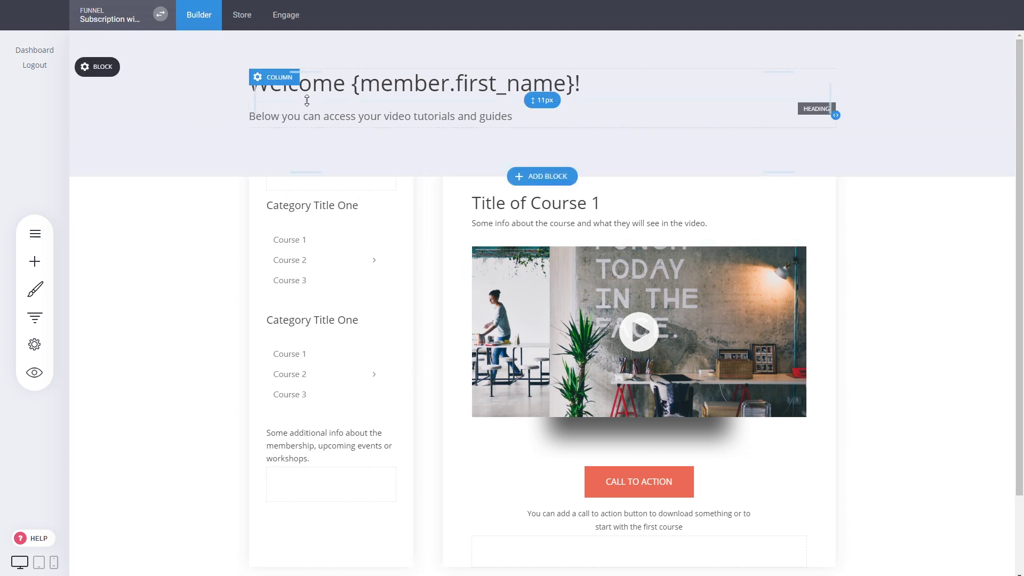
Step: Rewrite the welcome headline as 'Marketing Section' and save the page
double_click(325, 91)
type("Mark")
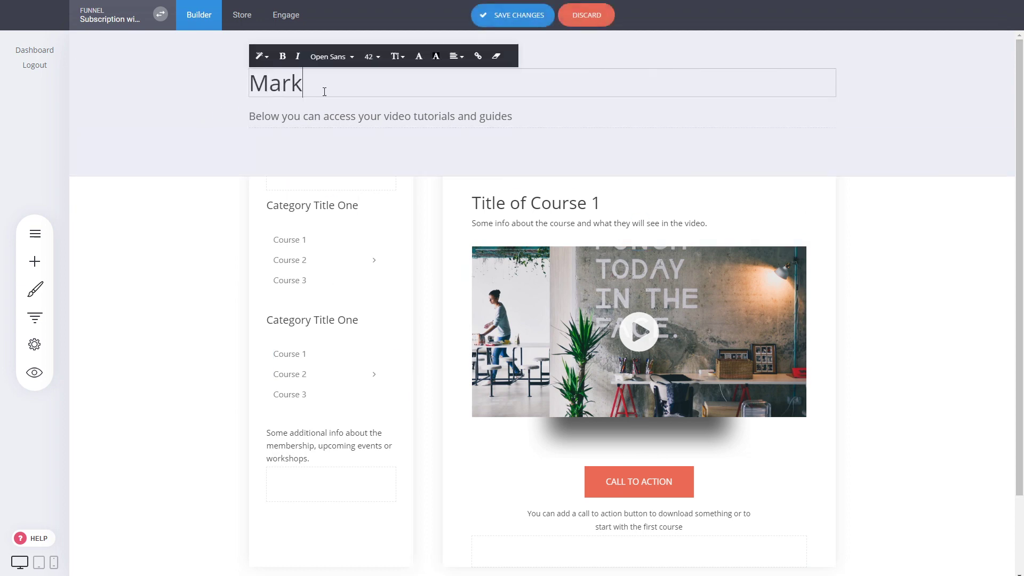
type("eting Section")
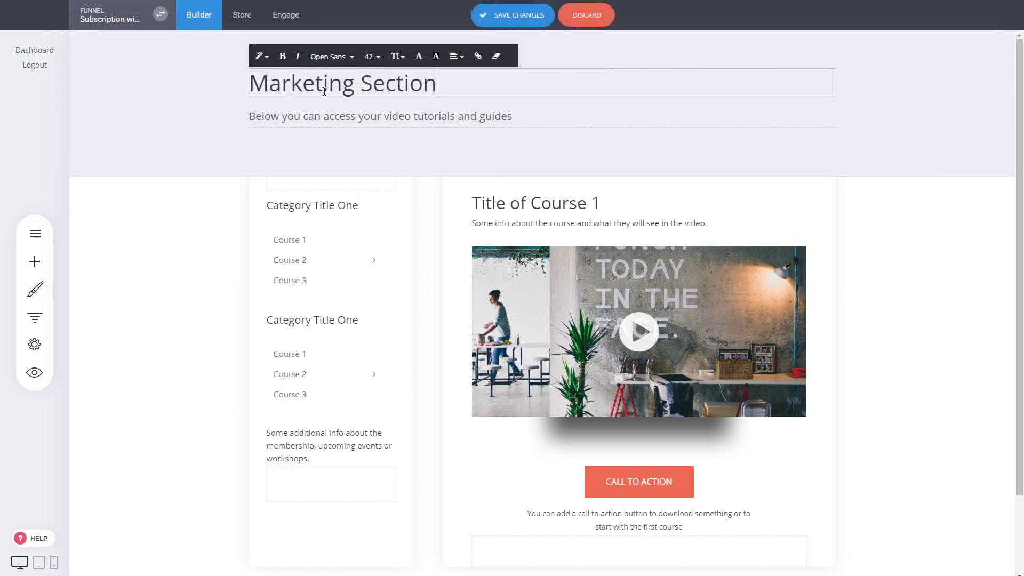
left_click(869, 262)
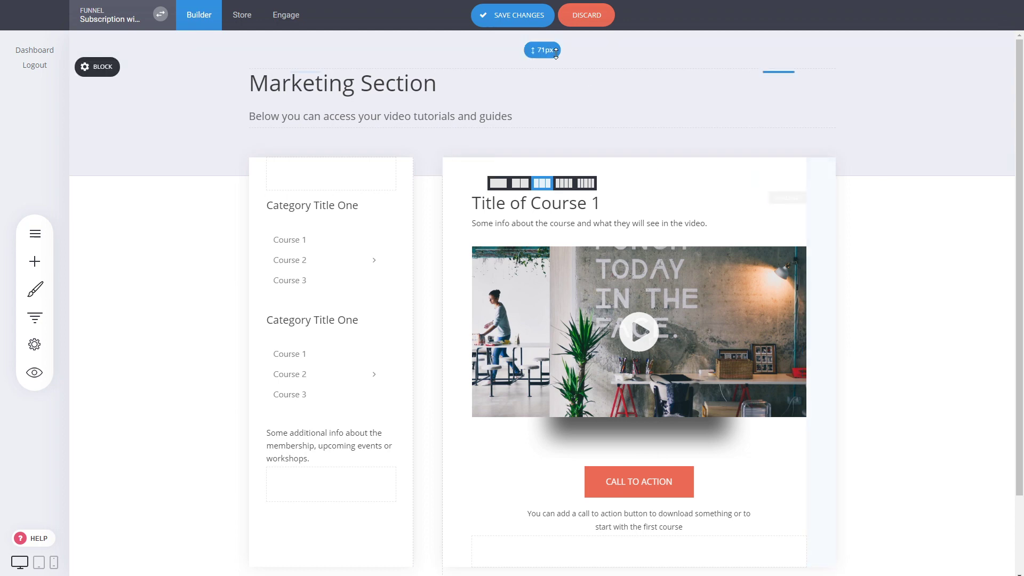
left_click(541, 16)
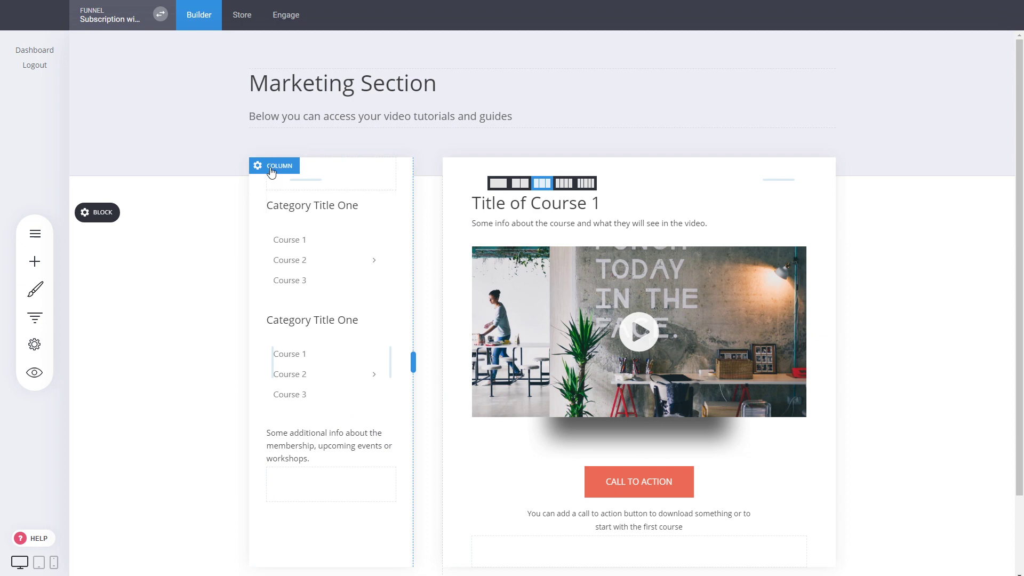
Step: Save the left column's current content as a global column called 'Marketing Navigation'
left_click(271, 169)
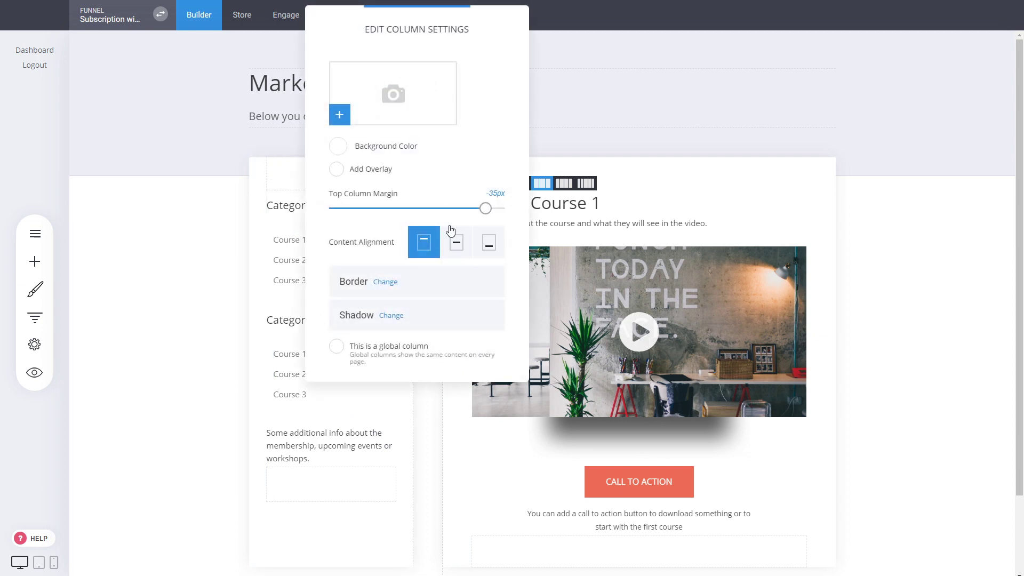
left_click_drag(471, 50, 666, 83)
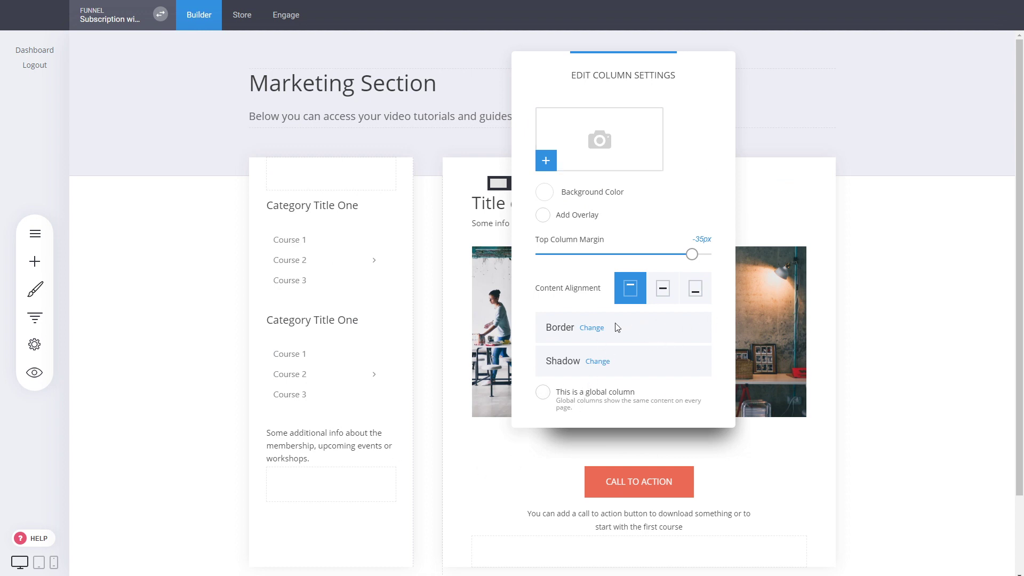
left_click(574, 396)
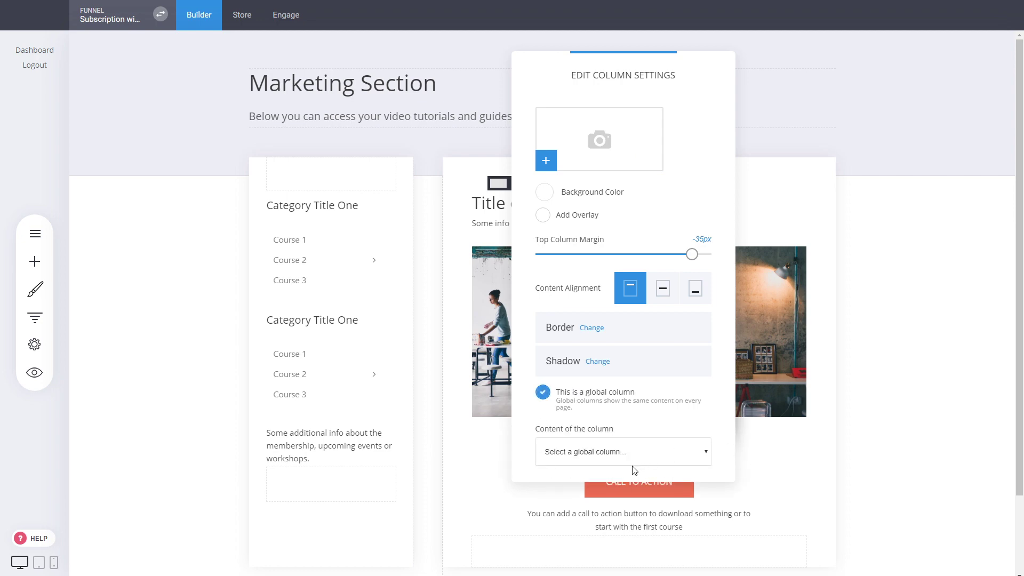
left_click(582, 422)
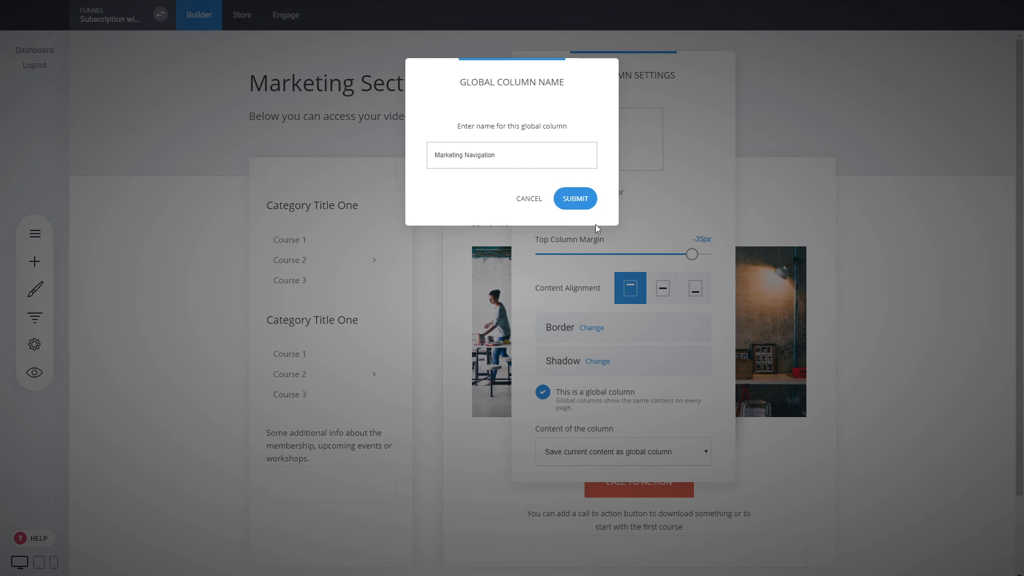
left_click(590, 201)
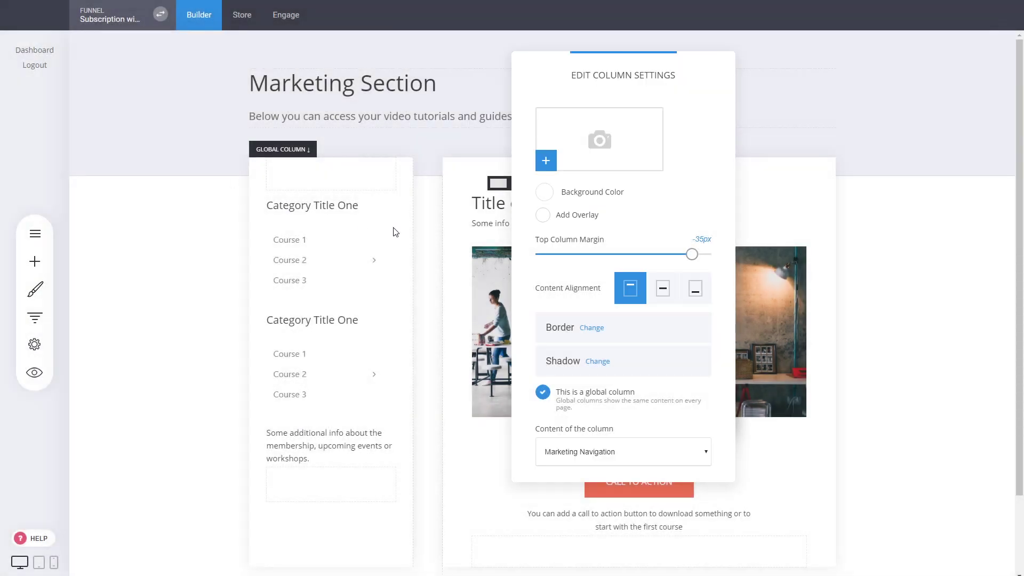
left_click(213, 254)
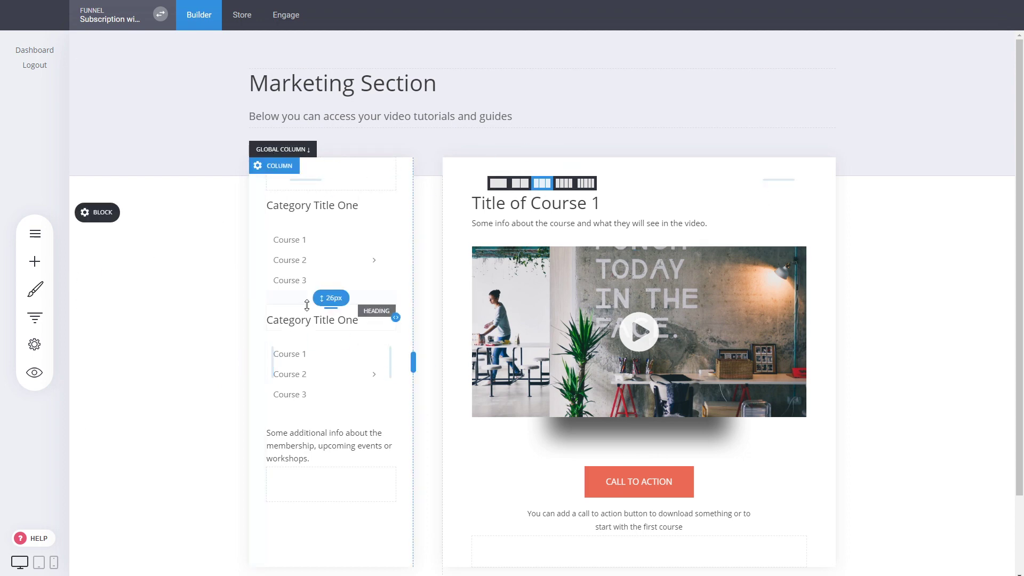
Step: Duplicate step 5, Marketing Section - Course 1, in the funnel's step list
left_click(34, 317)
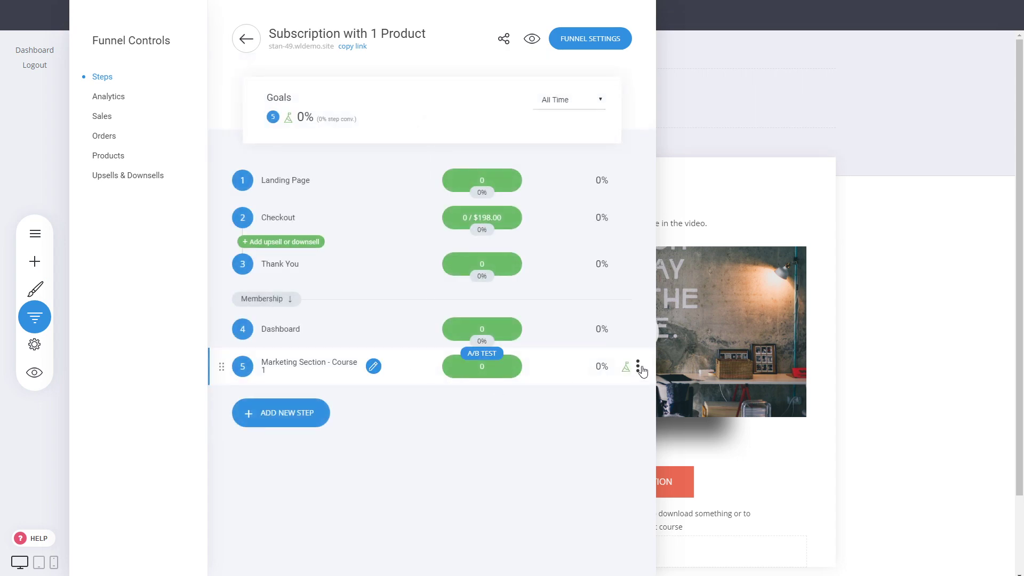
left_click(638, 367)
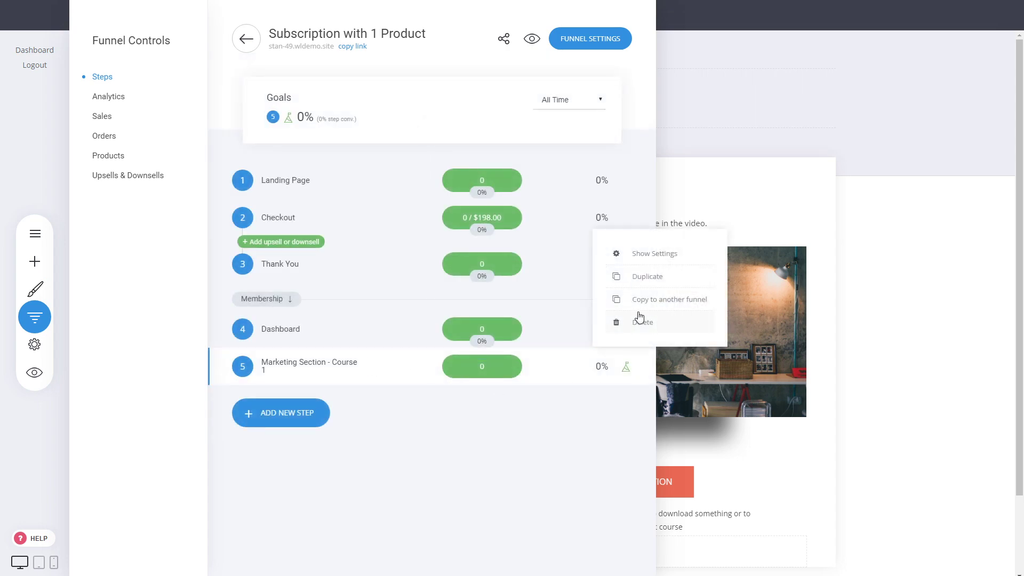
left_click(644, 278)
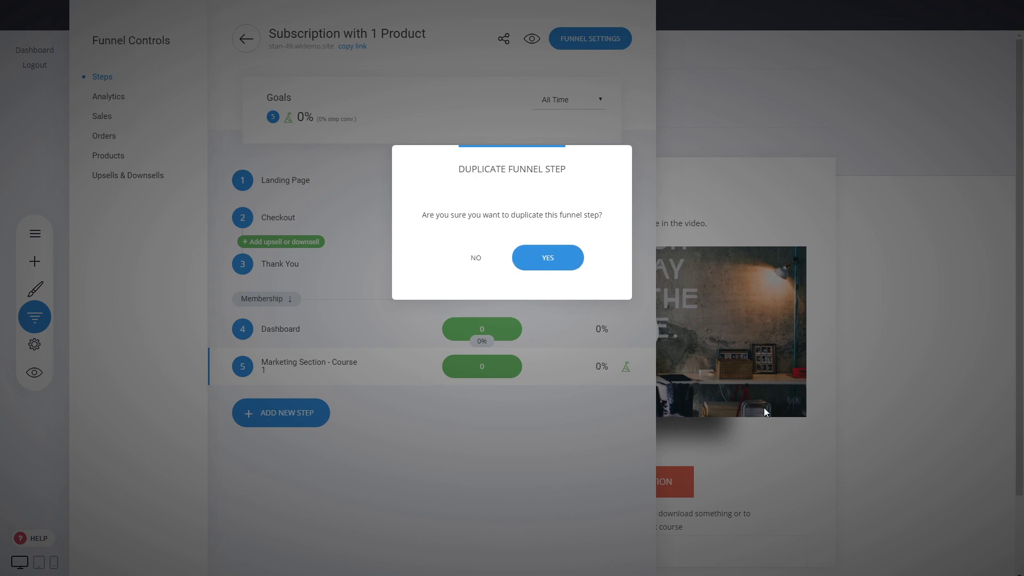
left_click(568, 272)
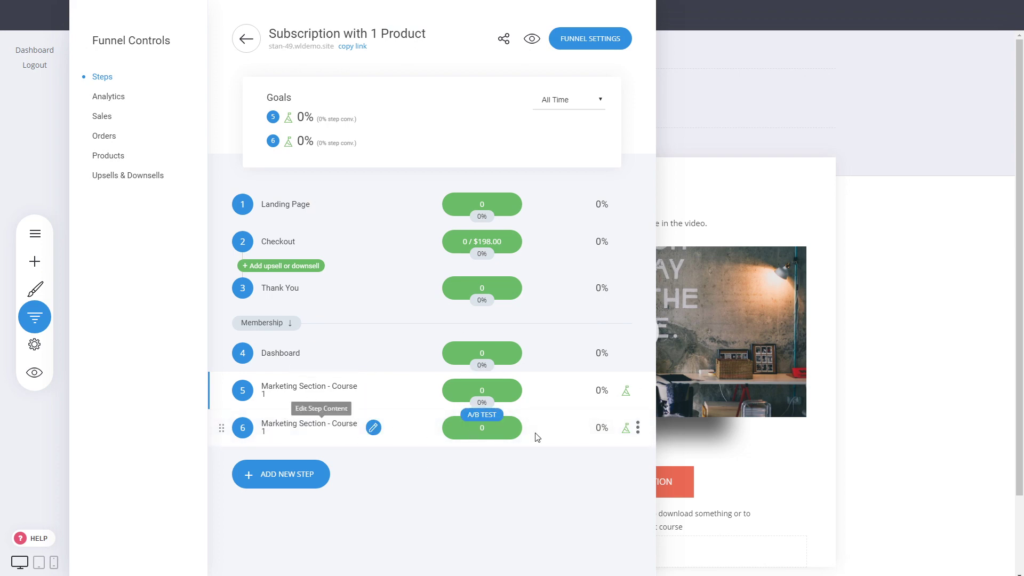
Step: Rename step 6 'Marketing Section - Course 2' with URL marketing-section-course-2, then open it
left_click(638, 428)
left_click(646, 322)
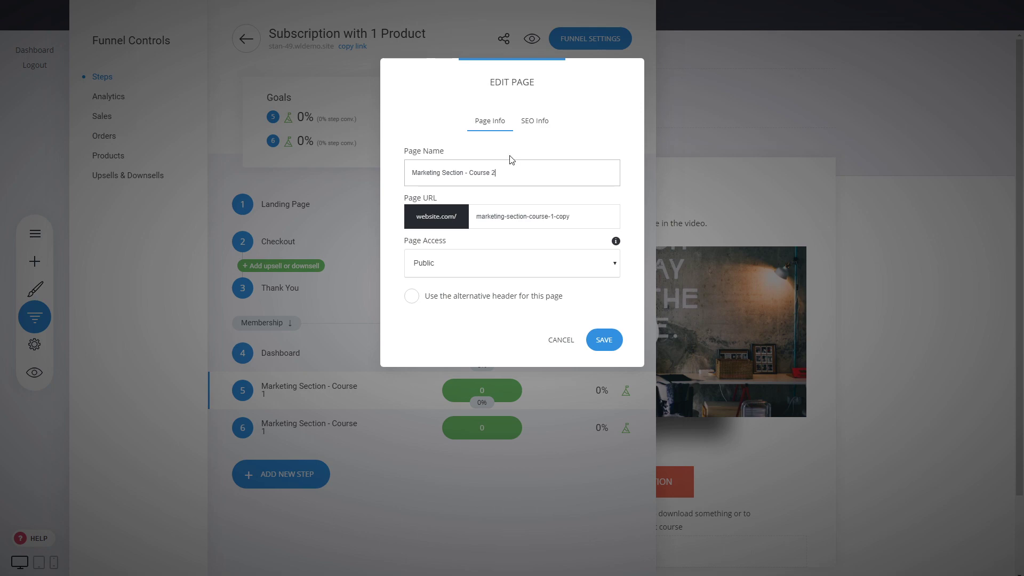
left_click_drag(571, 216, 558, 217)
type("2")
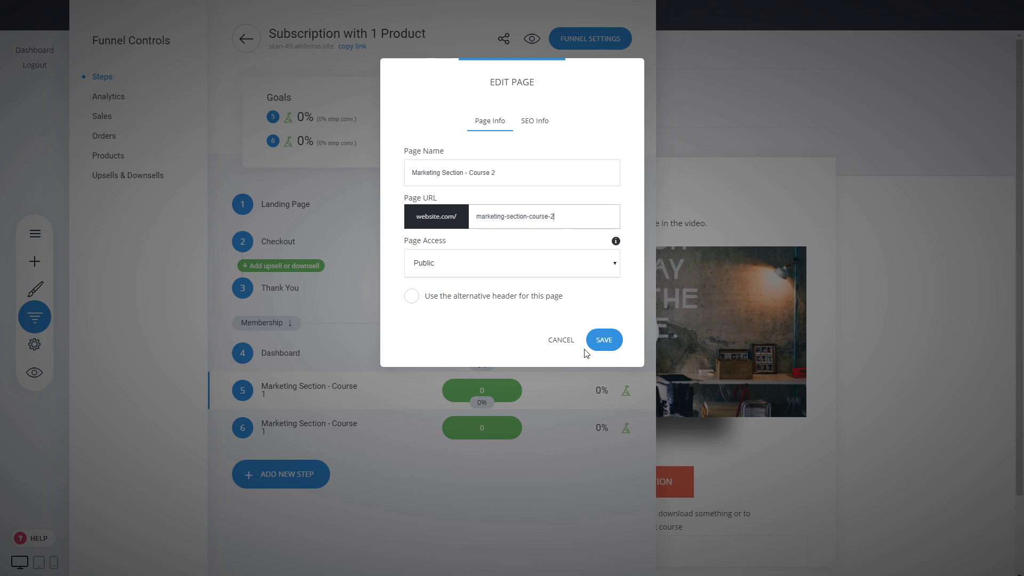
left_click(603, 340)
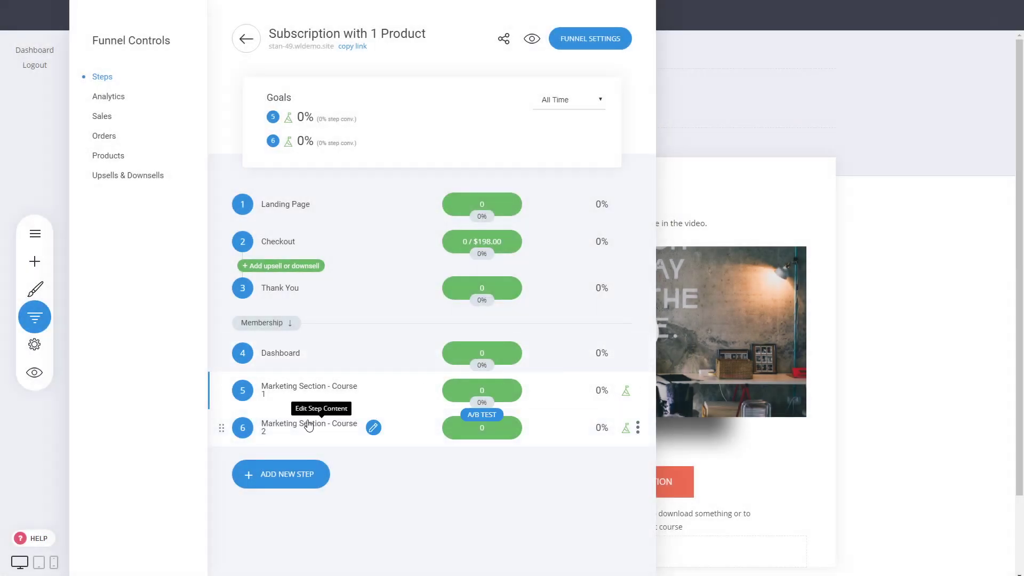
left_click(374, 428)
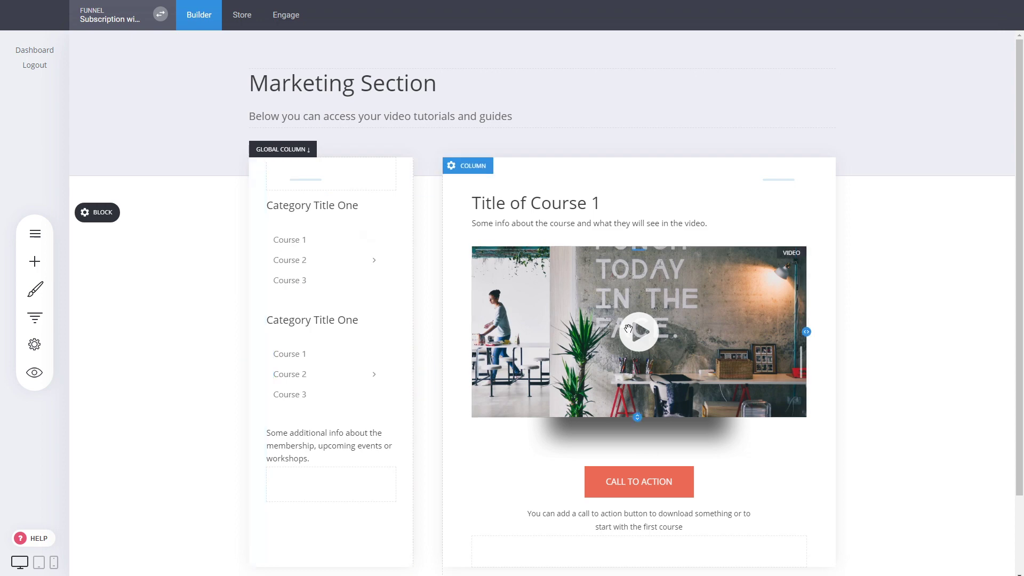
Step: Drag the CALL TO ACTION button into the left column, left-align it, and save
left_click(690, 329)
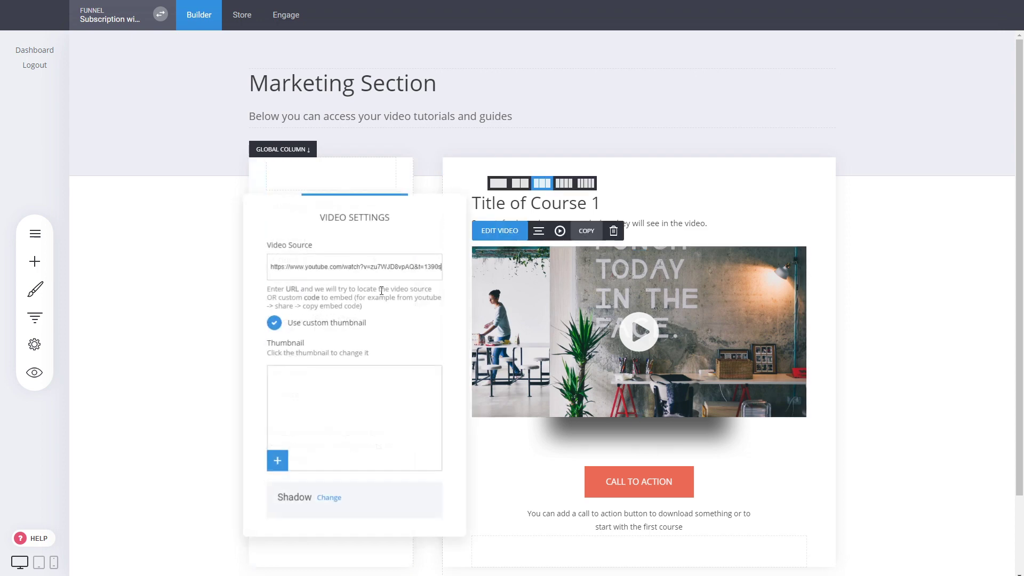
left_click(880, 201)
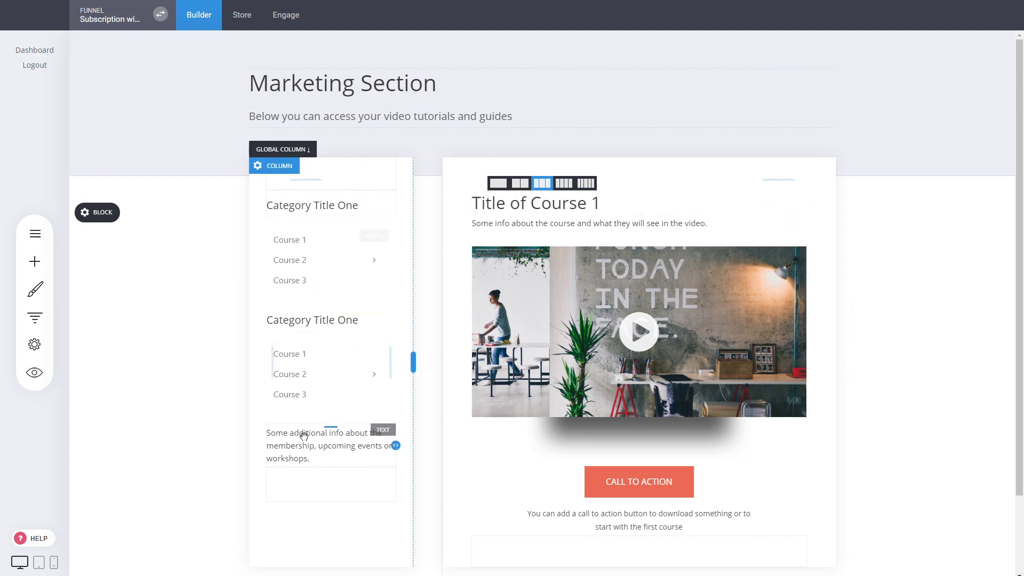
left_click(35, 261)
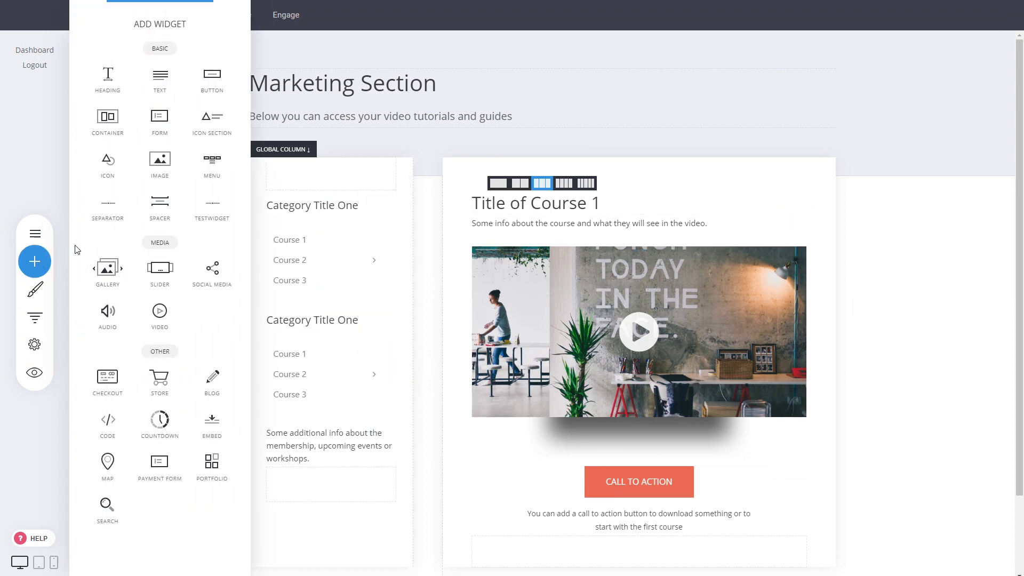
left_click_drag(662, 487, 348, 461)
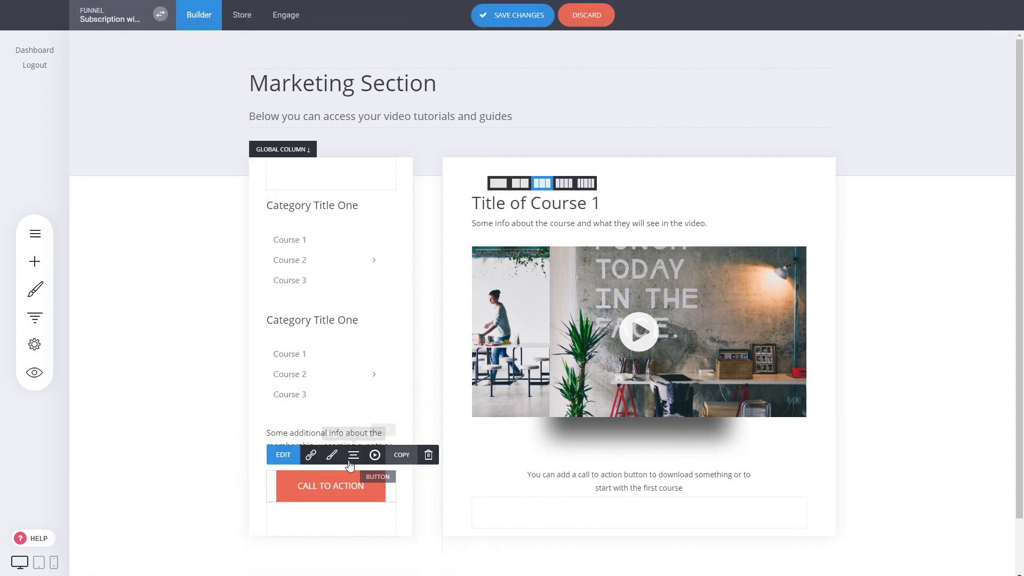
left_click(354, 454)
left_click(366, 369)
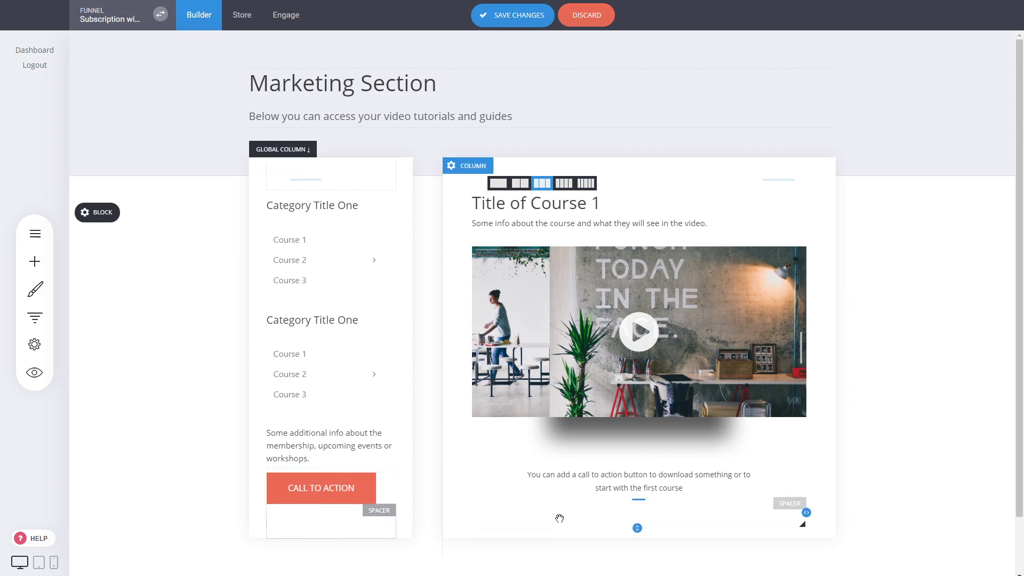
left_click(506, 24)
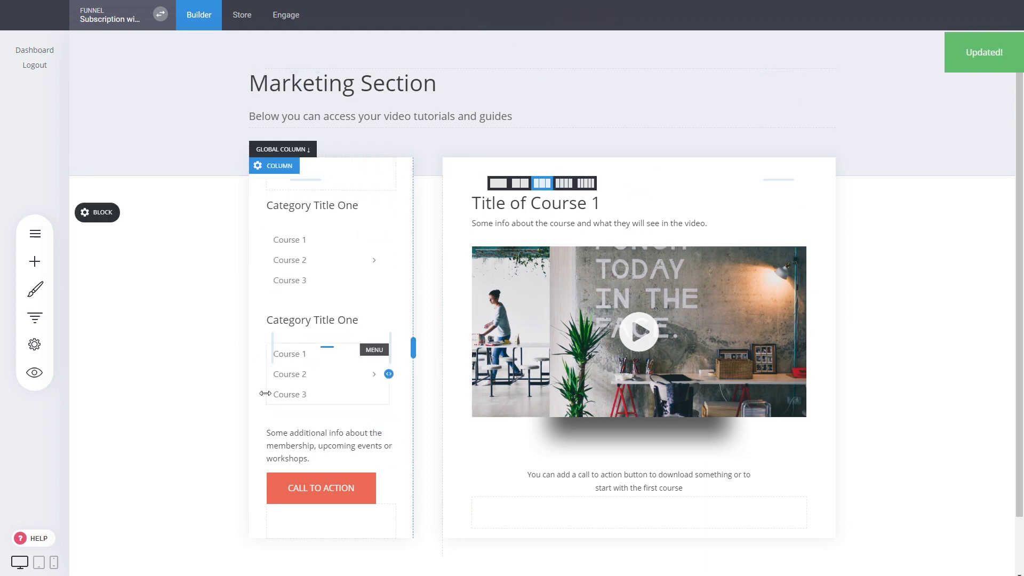
left_click(34, 318)
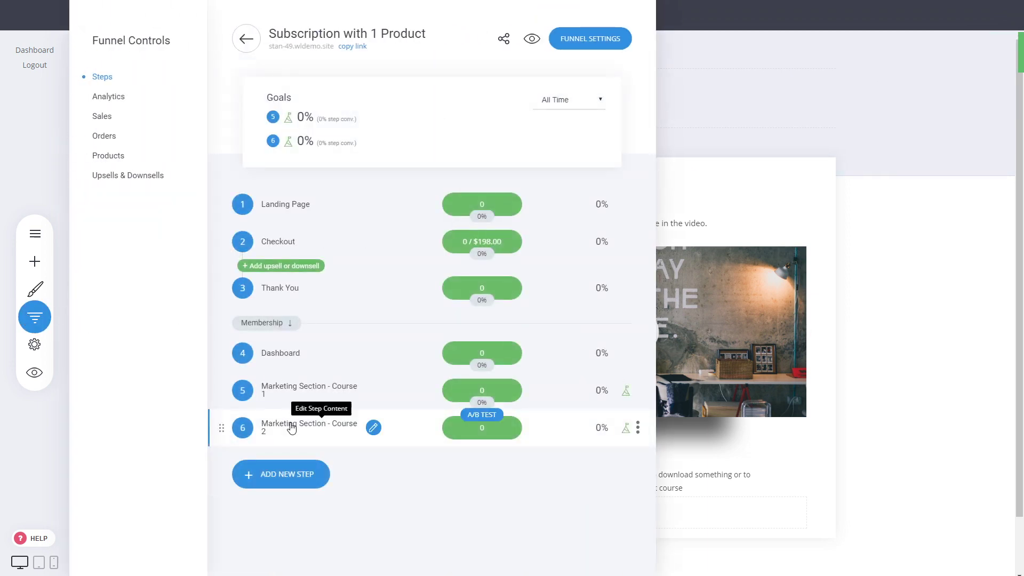
left_click(291, 393)
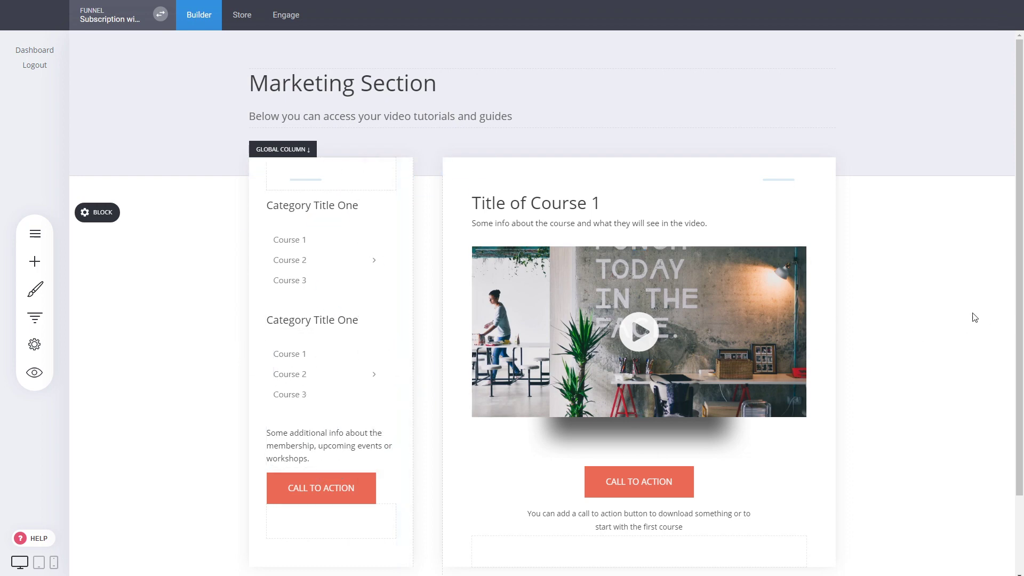
left_click(34, 317)
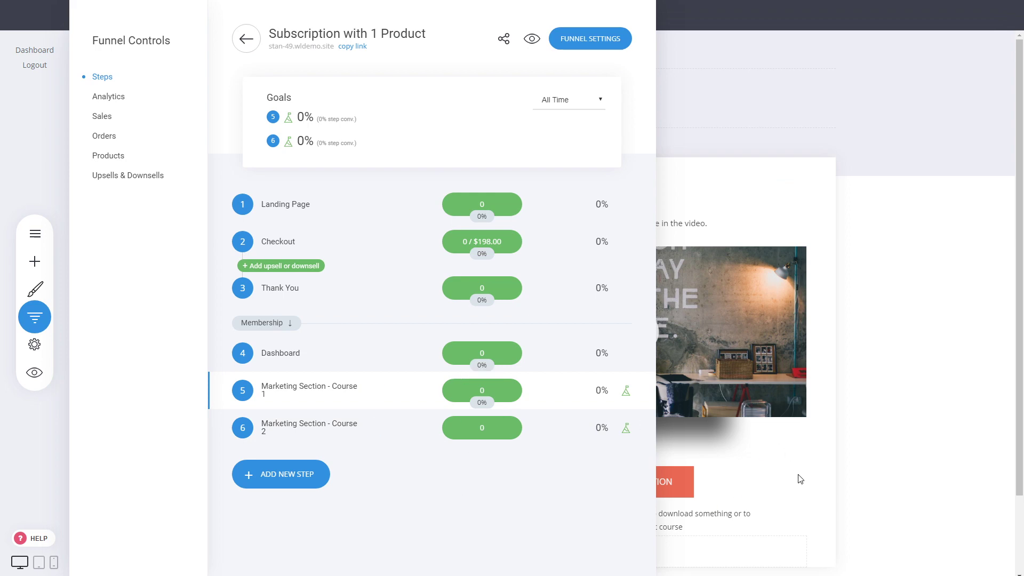
left_click(759, 451)
scroll(755, 448, "down", 2)
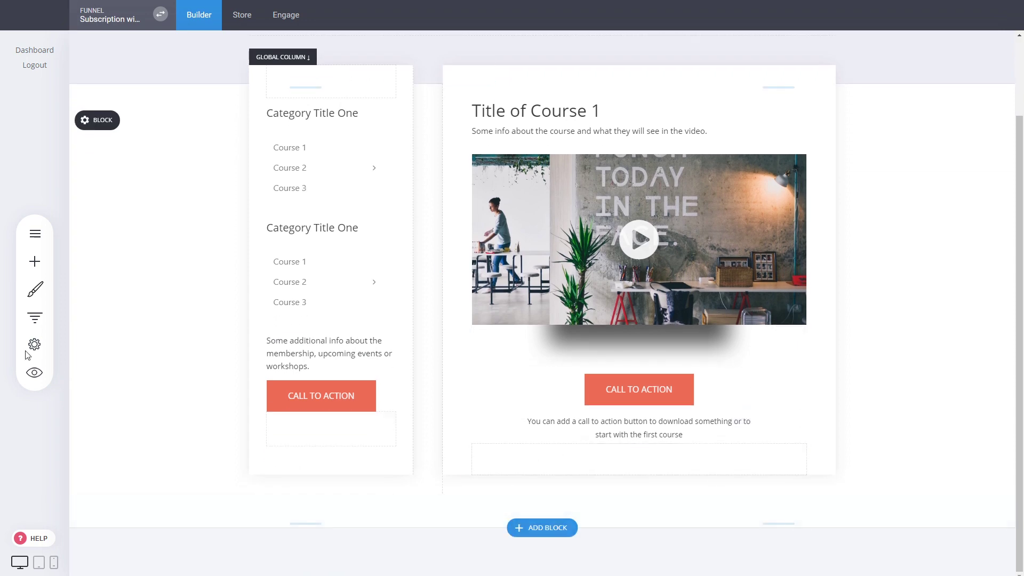
left_click(24, 317)
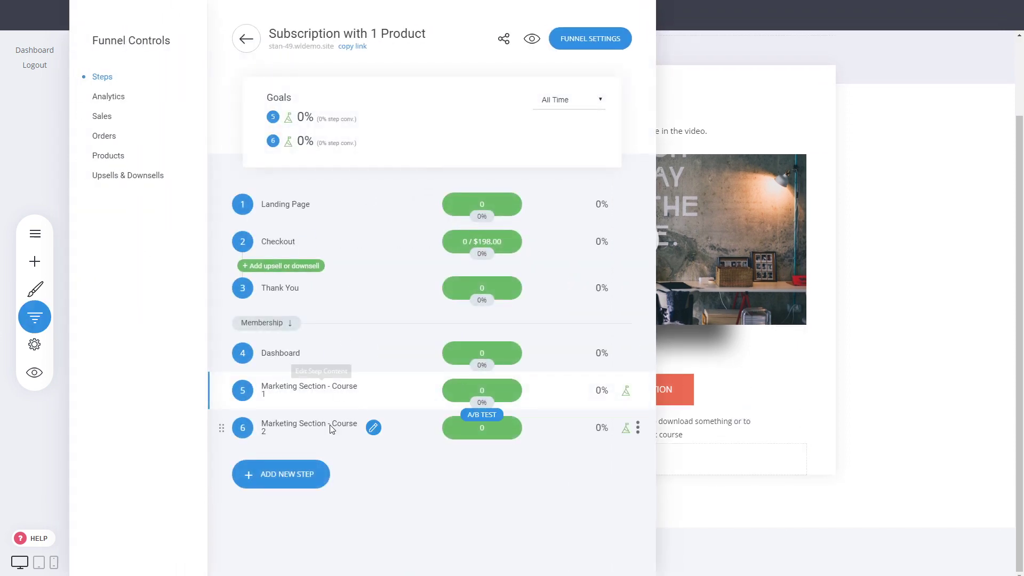
Step: Create a dedicated course page step from the Membership / Course 'Course Name' template
left_click(322, 482)
left_click(392, 464)
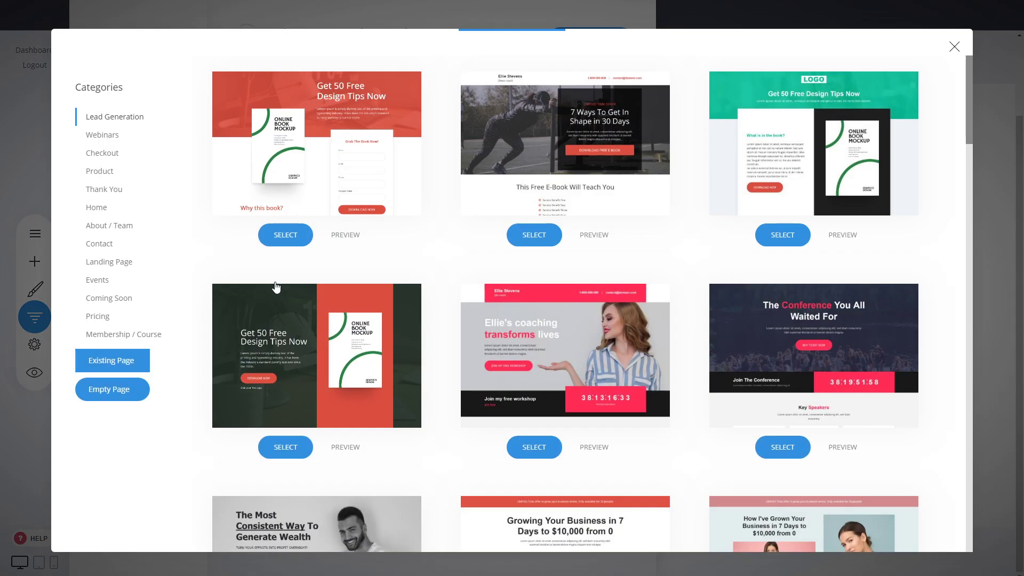
left_click(143, 337)
scroll(629, 337, "down", 6)
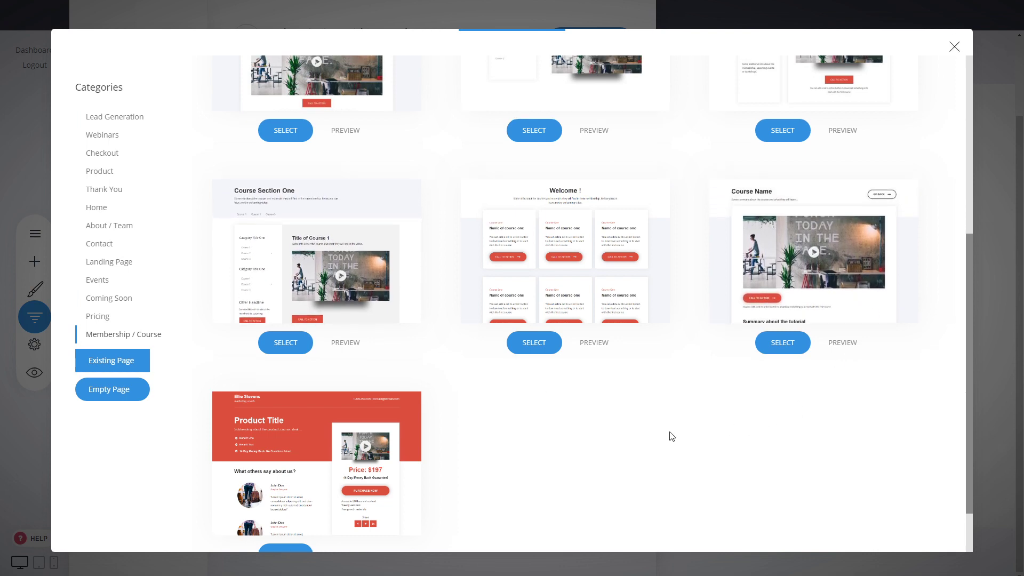
scroll(672, 433, "up", 5)
scroll(693, 390, "down", 3)
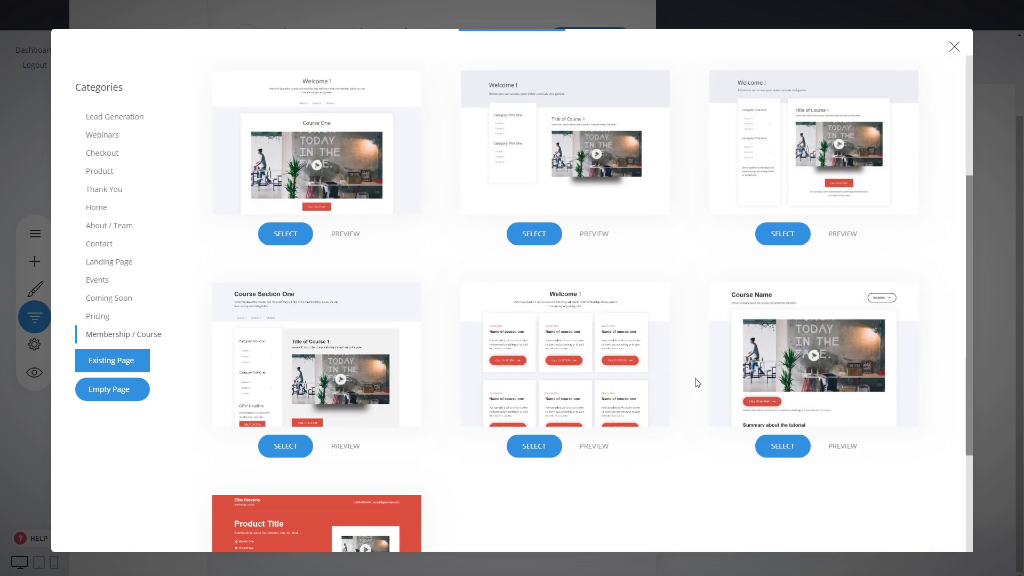
mouse_move(814, 384)
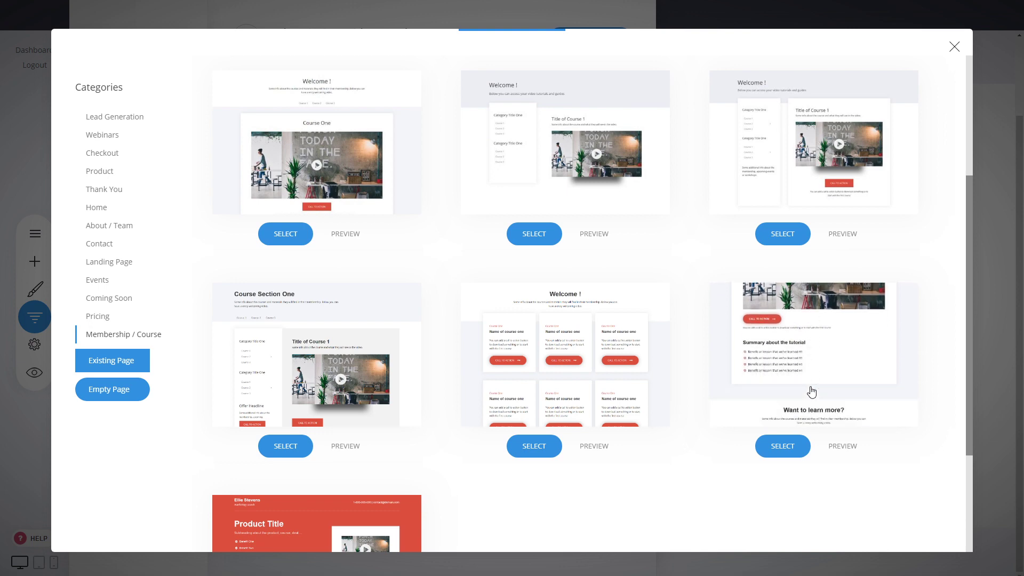
left_click(814, 383)
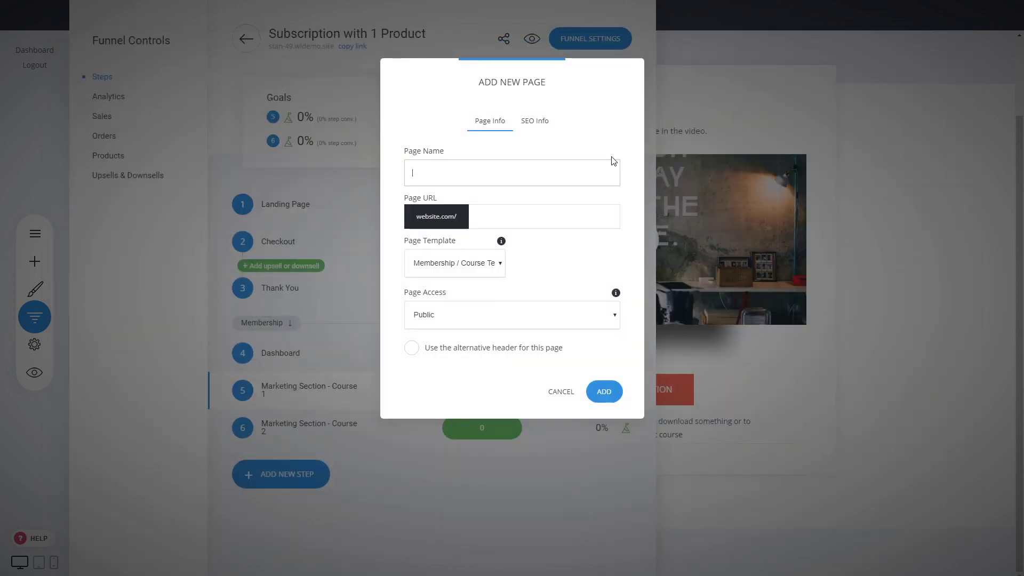
type("Dedicate Course Page")
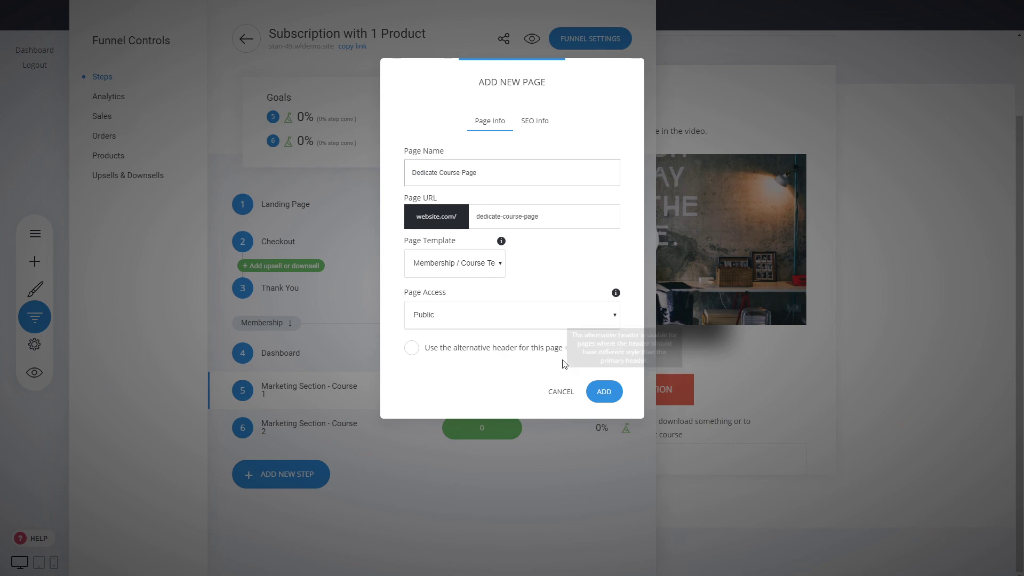
left_click(611, 391)
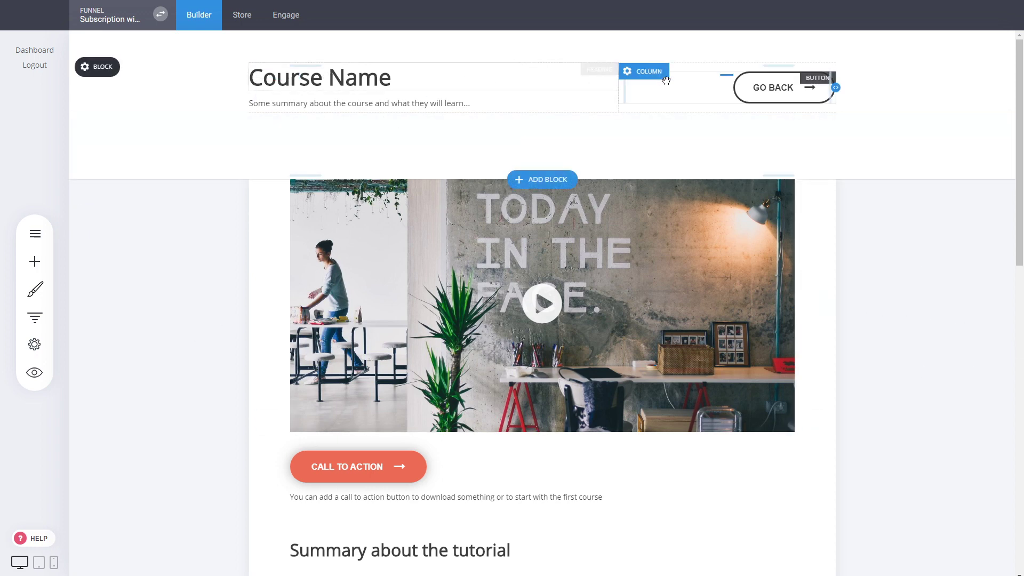
Step: Link the course page's GO BACK button to the Dashboard funnel step and save the page
scroll(868, 309, "down", 4)
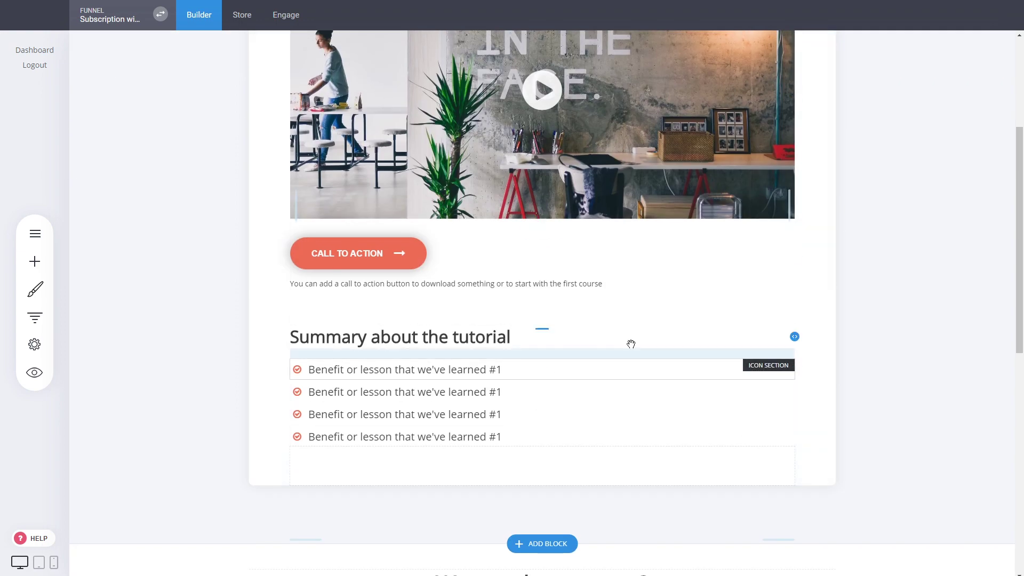
scroll(619, 385, "down", 6)
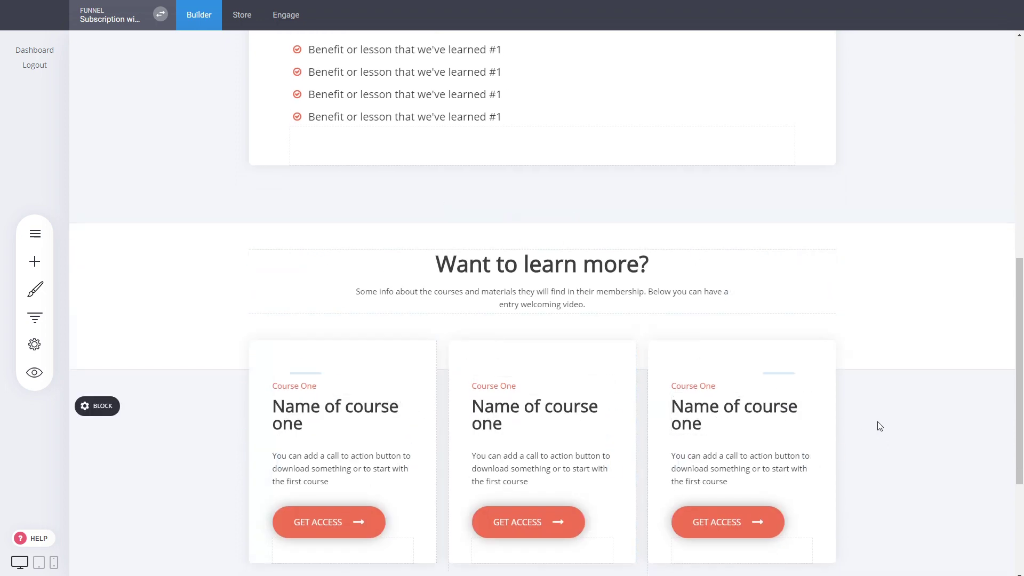
scroll(878, 425, "down", 4)
scroll(877, 427, "up", 15)
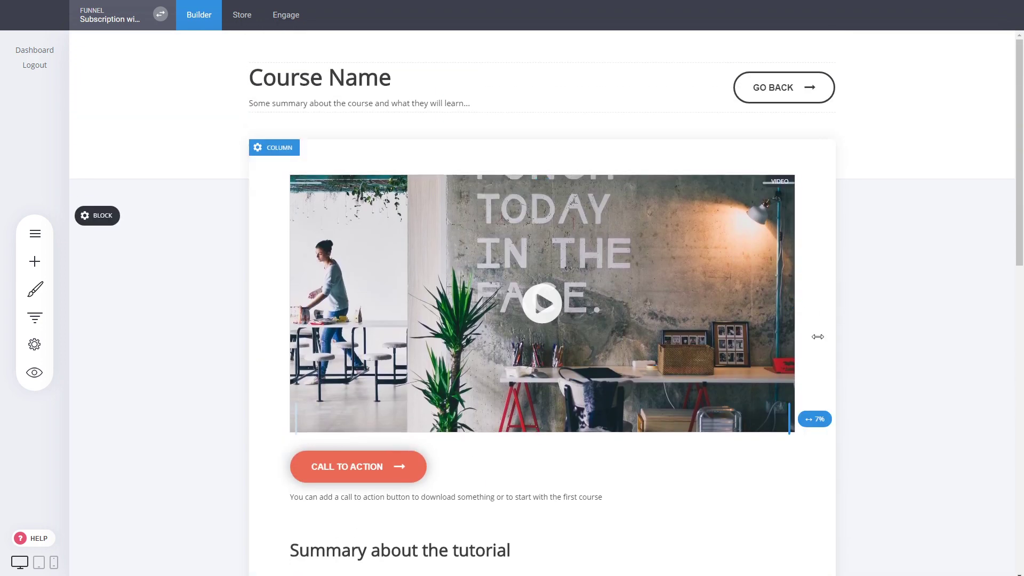
left_click(784, 311)
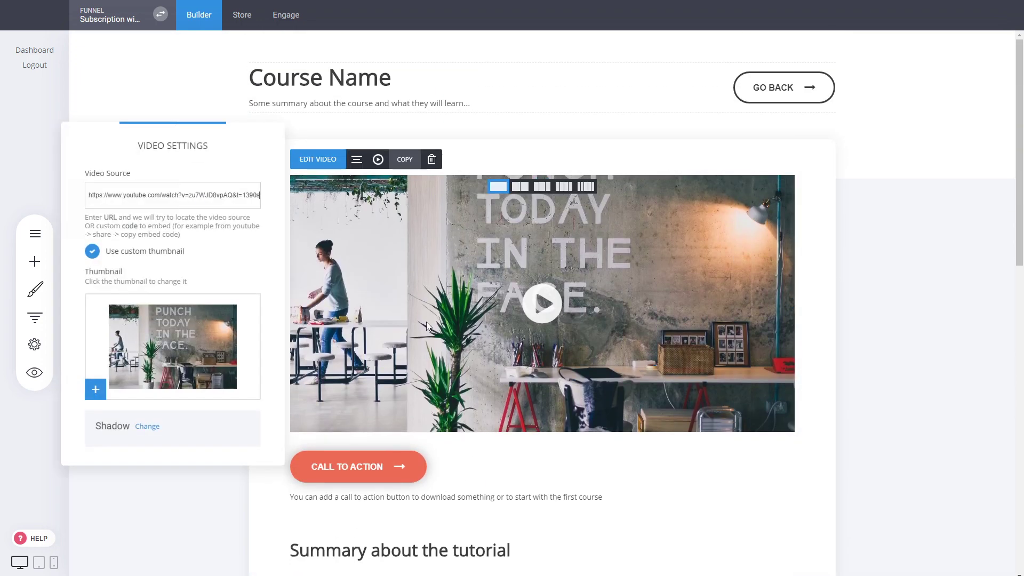
left_click(883, 328)
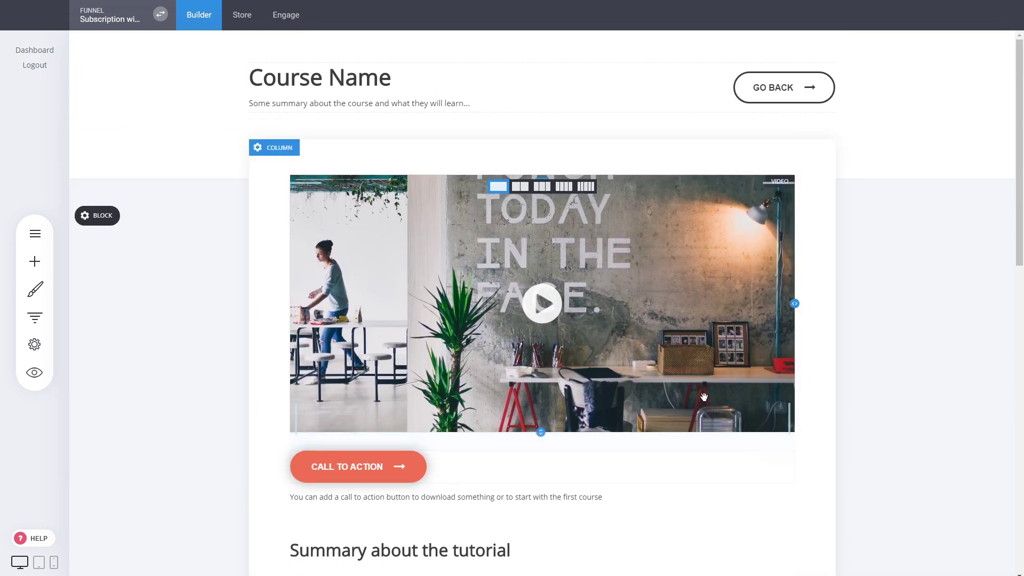
left_click(784, 88)
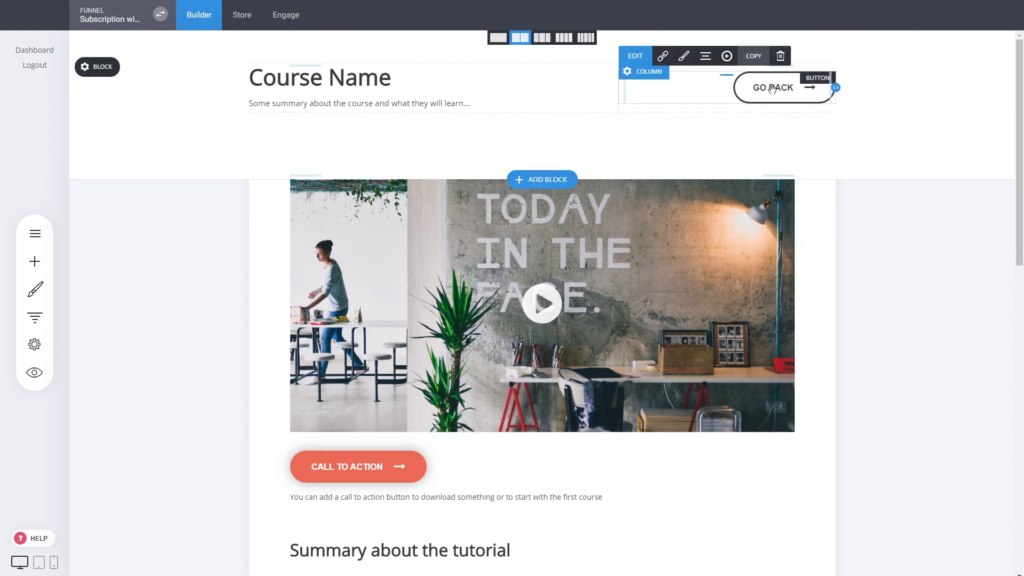
left_click(664, 60)
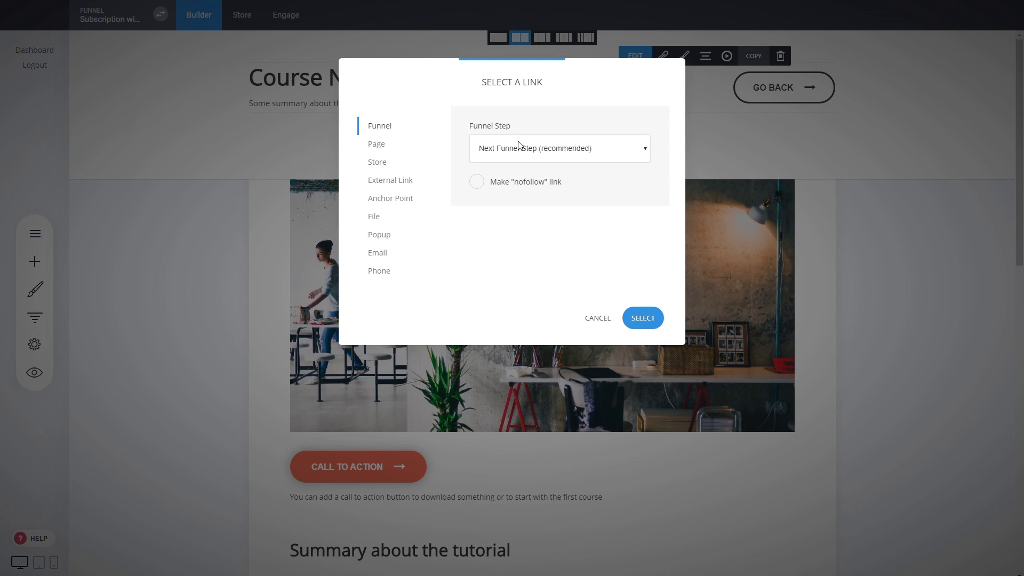
left_click(507, 207)
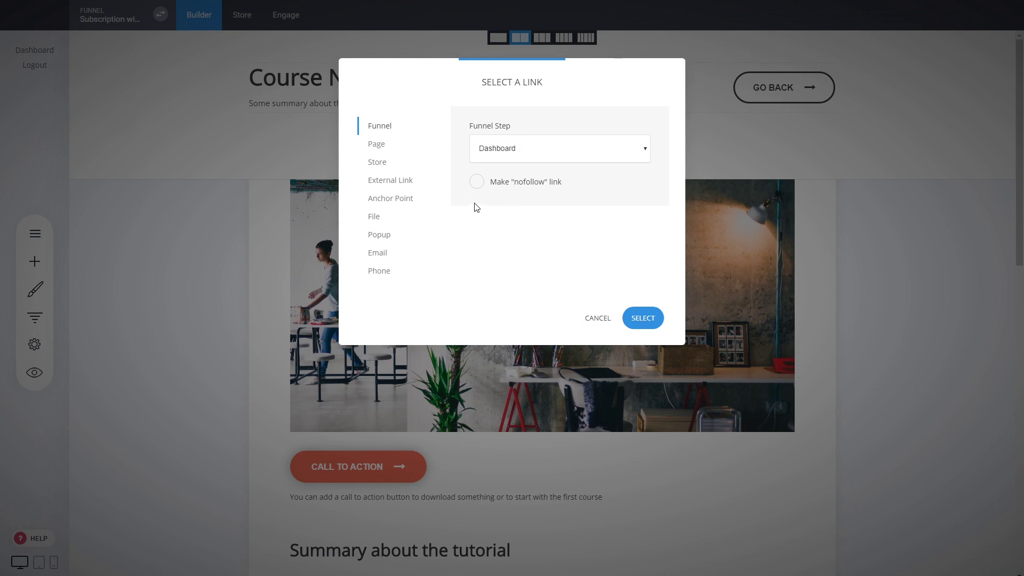
left_click(646, 320)
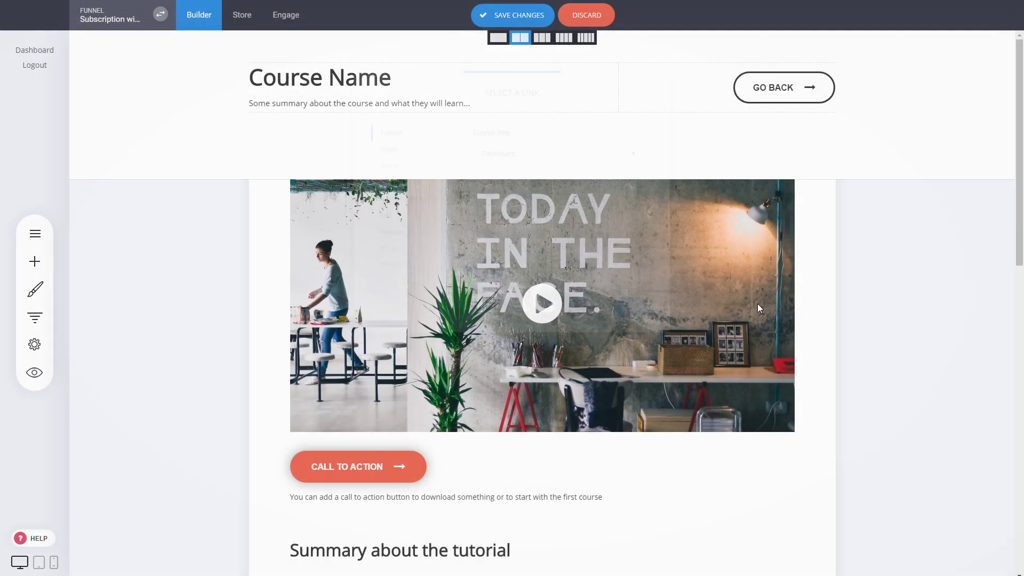
left_click(504, 22)
left_click(37, 317)
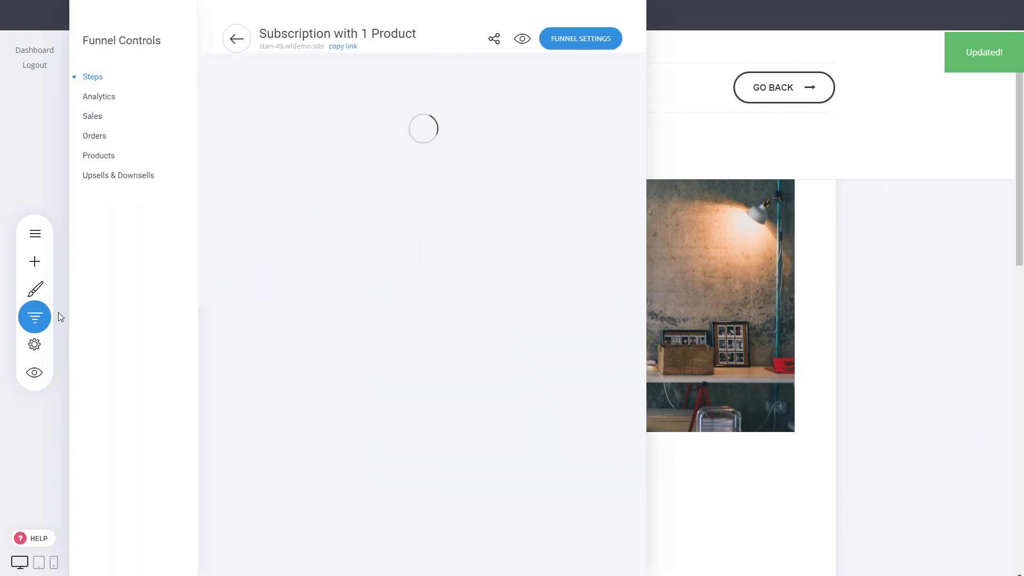
Step: On the Marketing Section page, add a button labelled 'GO BACK' above the first category title
left_click(300, 392)
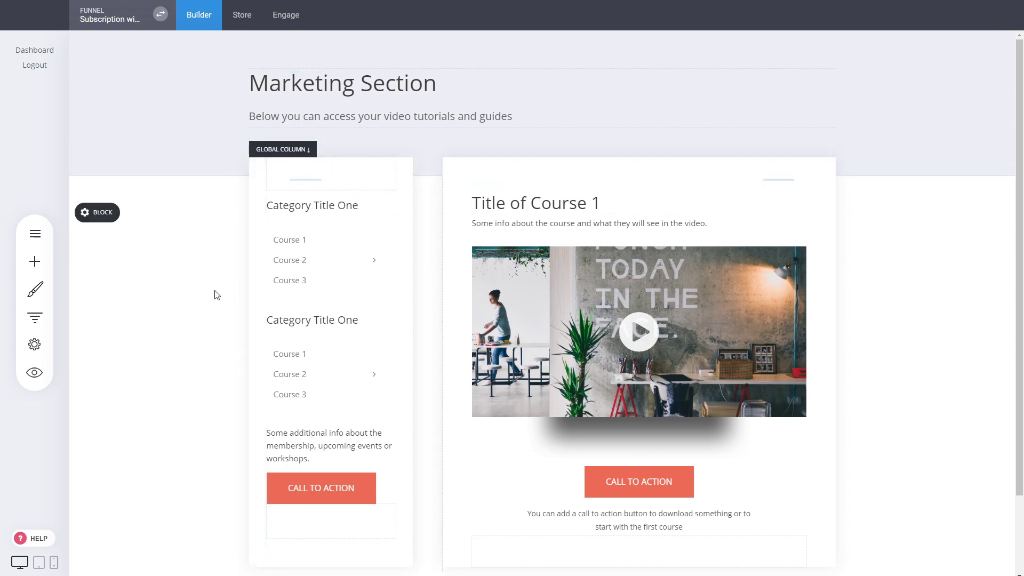
left_click(35, 261)
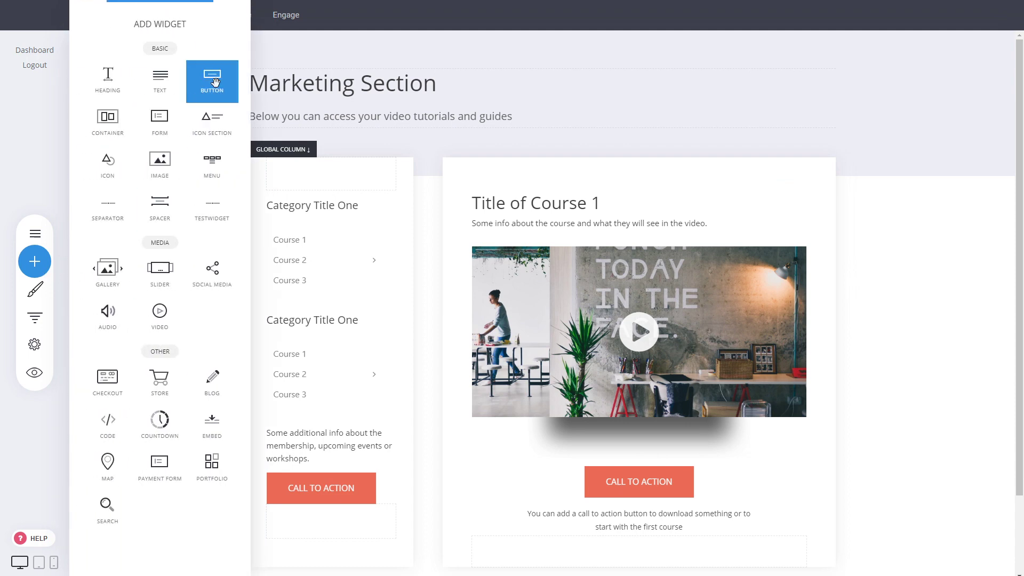
left_click_drag(211, 83, 338, 196)
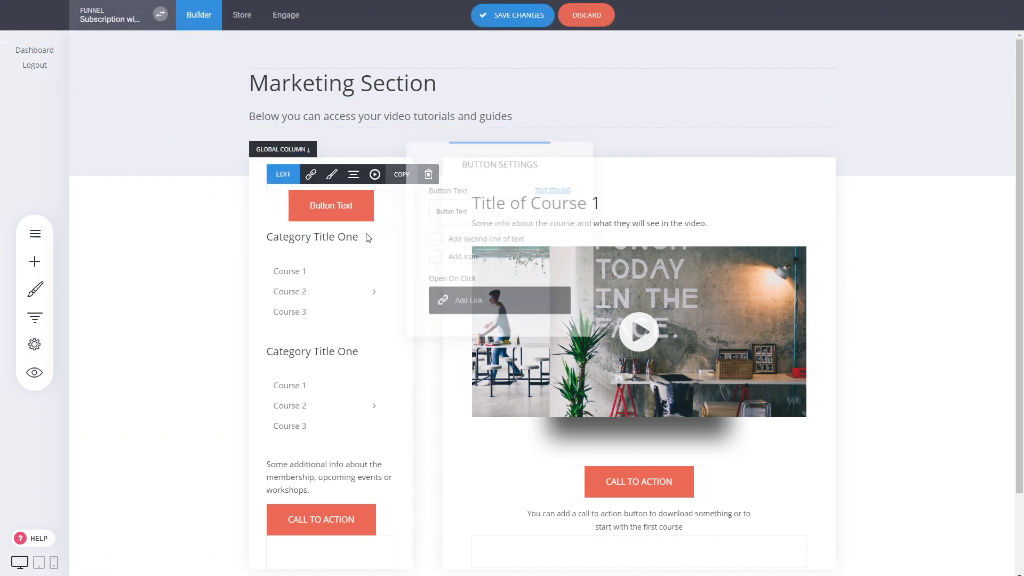
left_click_drag(484, 217, 369, 201)
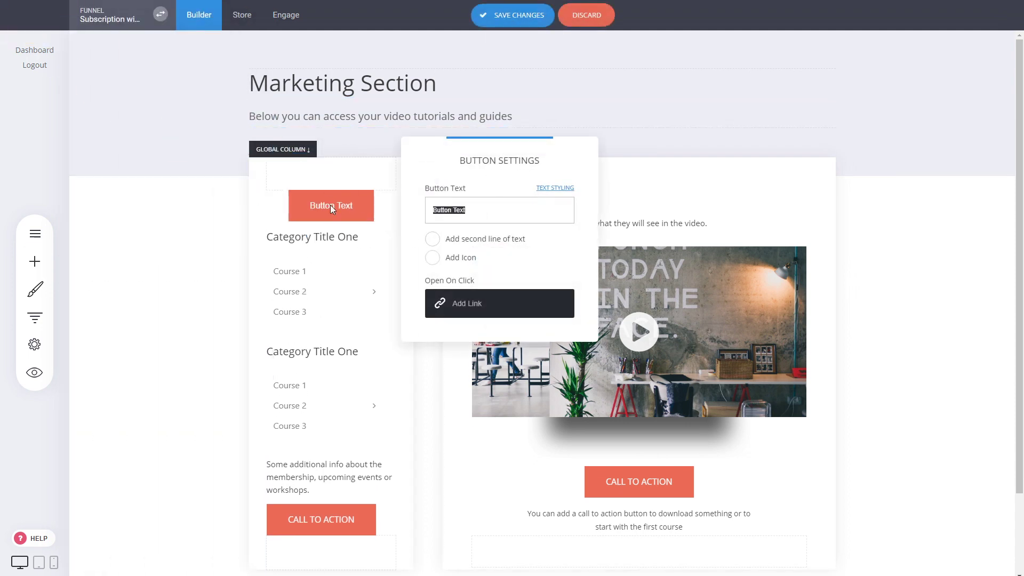
type("GO BACK")
left_click(457, 181)
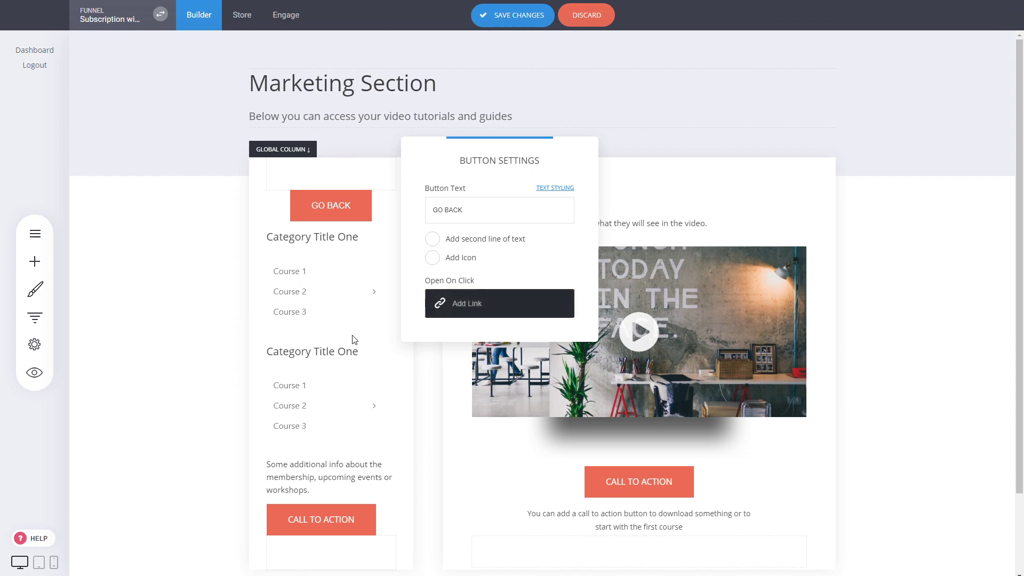
Step: Link the GO BACK button to the Dashboard step and save the page
left_click(465, 314)
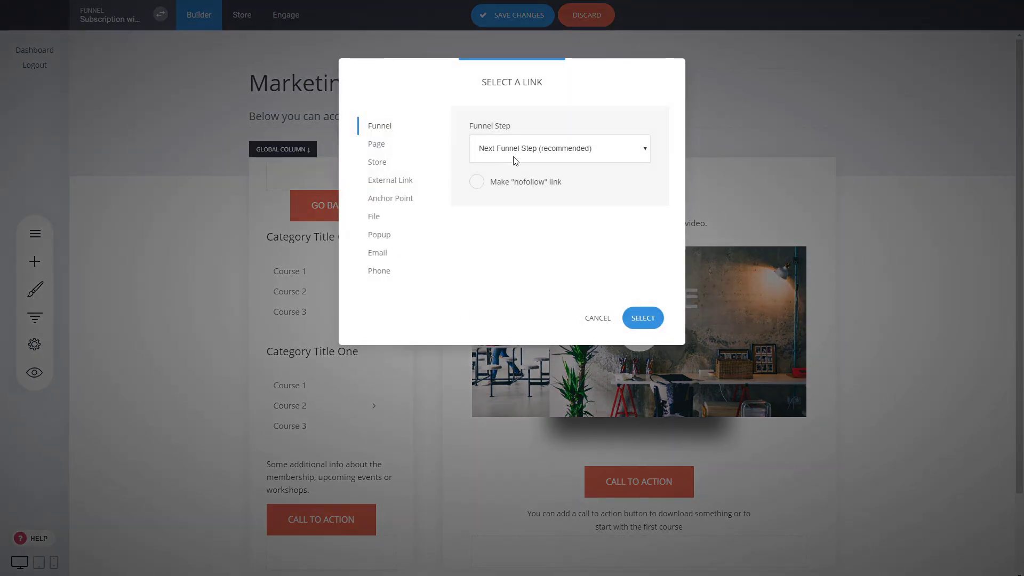
left_click(512, 211)
left_click(648, 318)
left_click(648, 319)
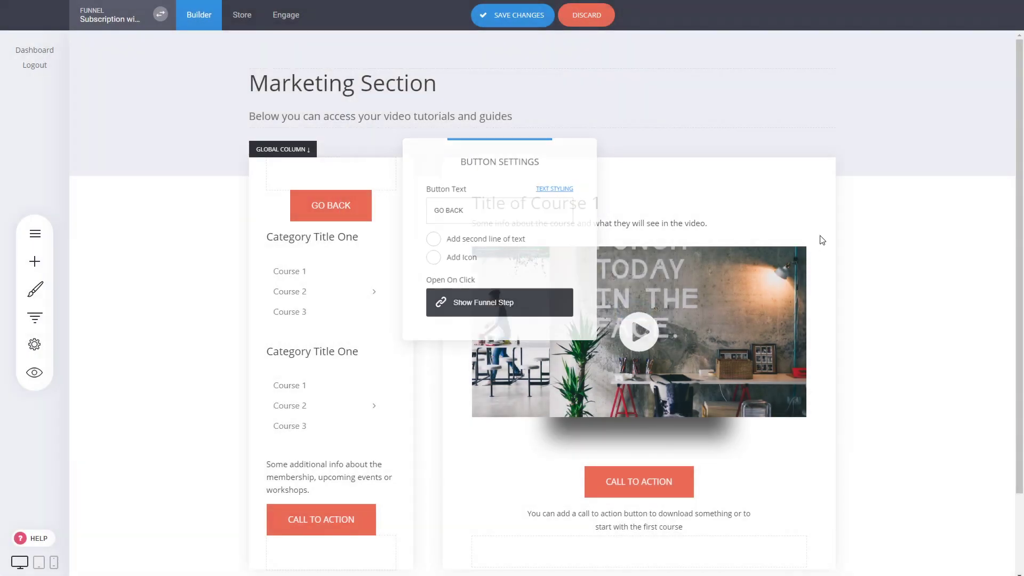
left_click(508, 16)
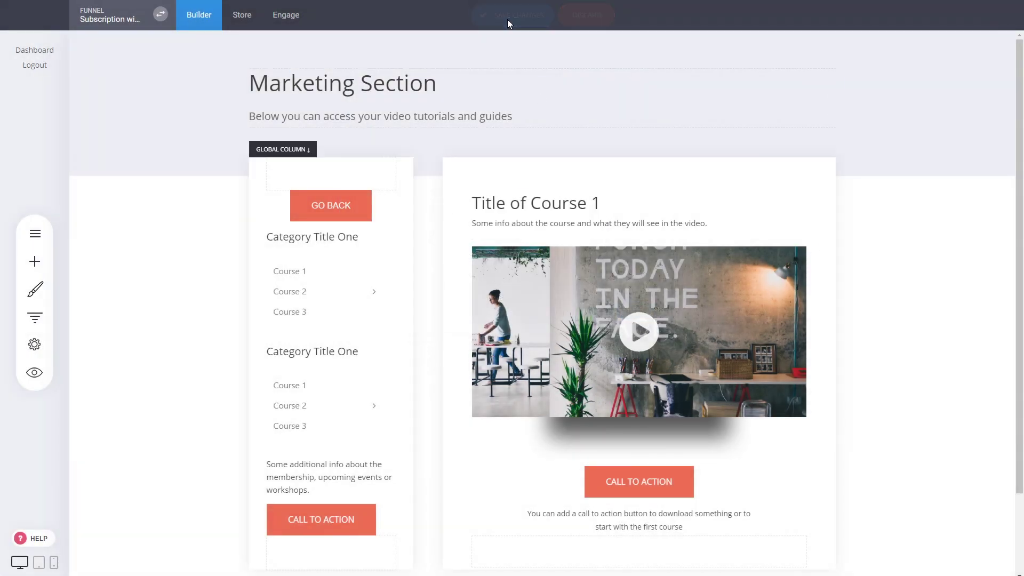
Step: On the Dashboard step, link the Marketing card's button to Marketing Section - Course 1
left_click(44, 320)
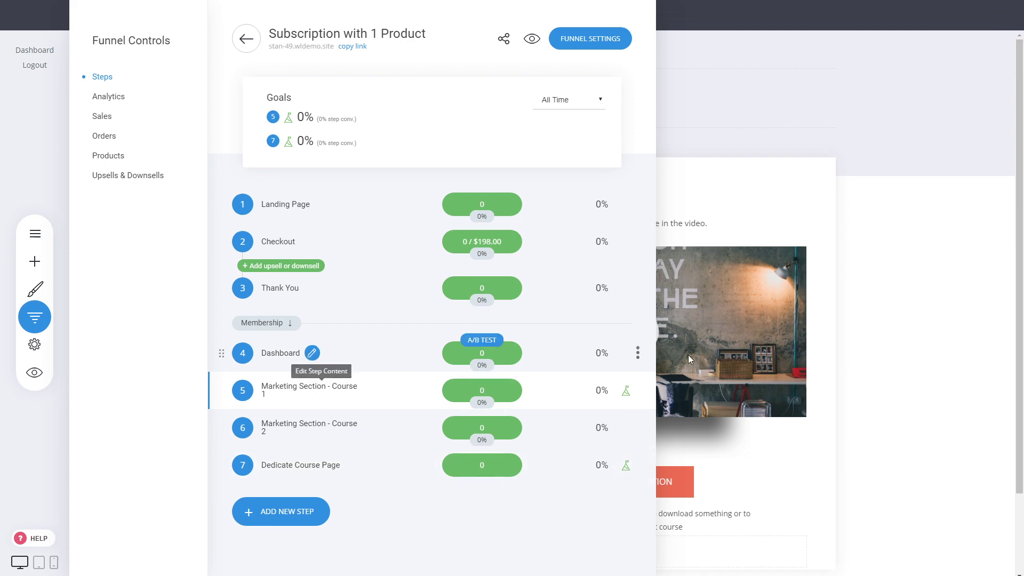
left_click(848, 308)
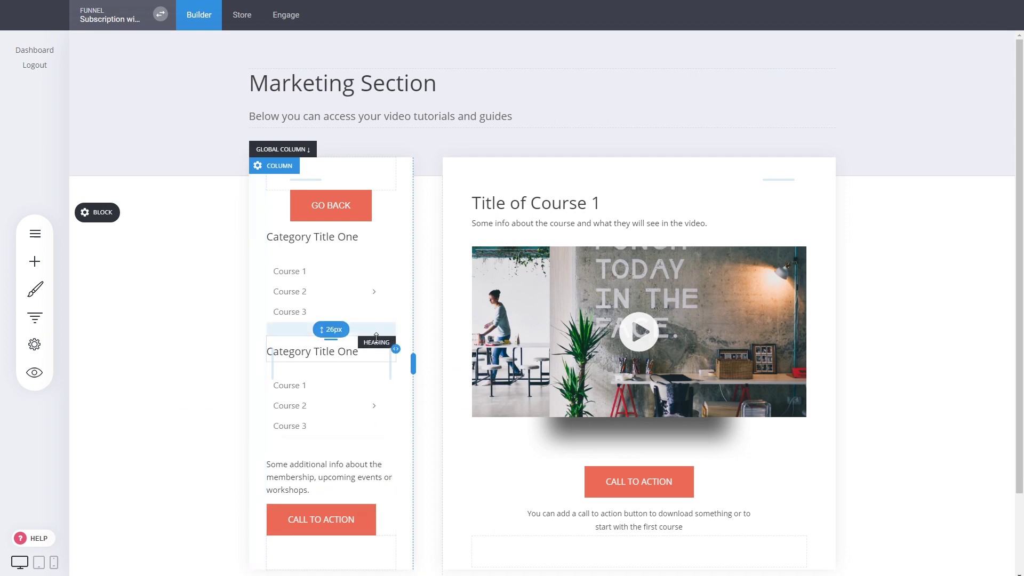
left_click(35, 318)
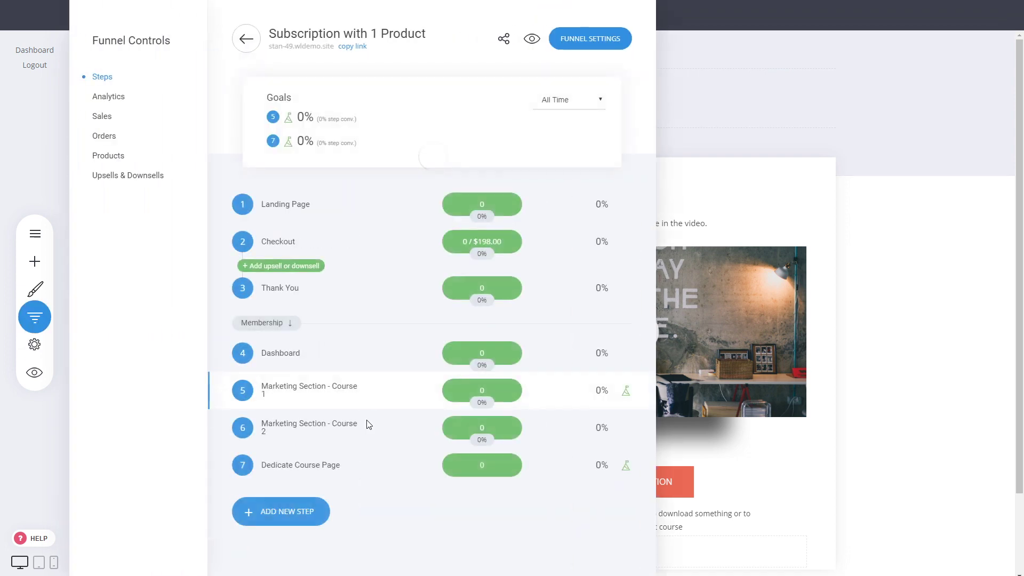
left_click(284, 353)
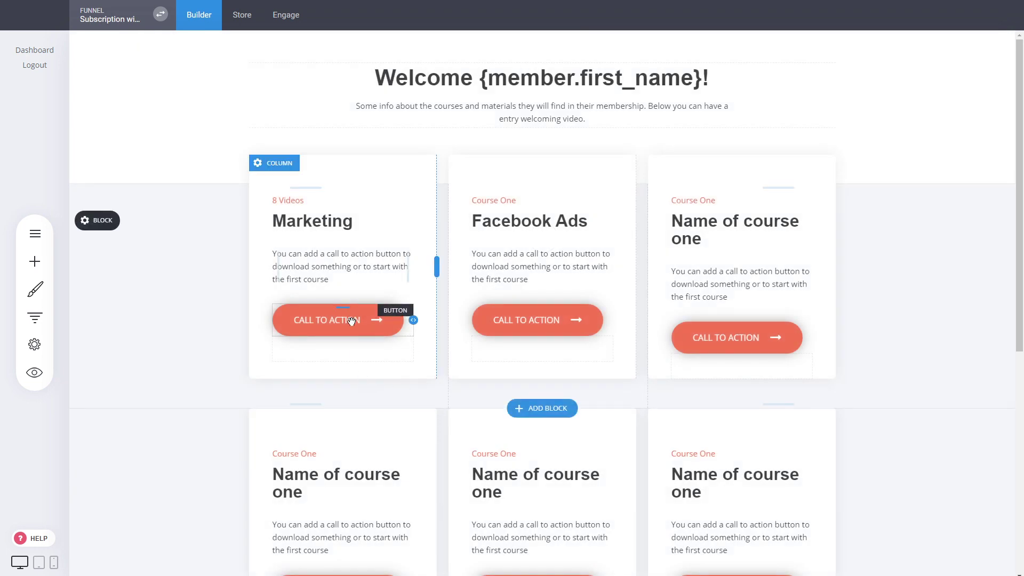
left_click(352, 321)
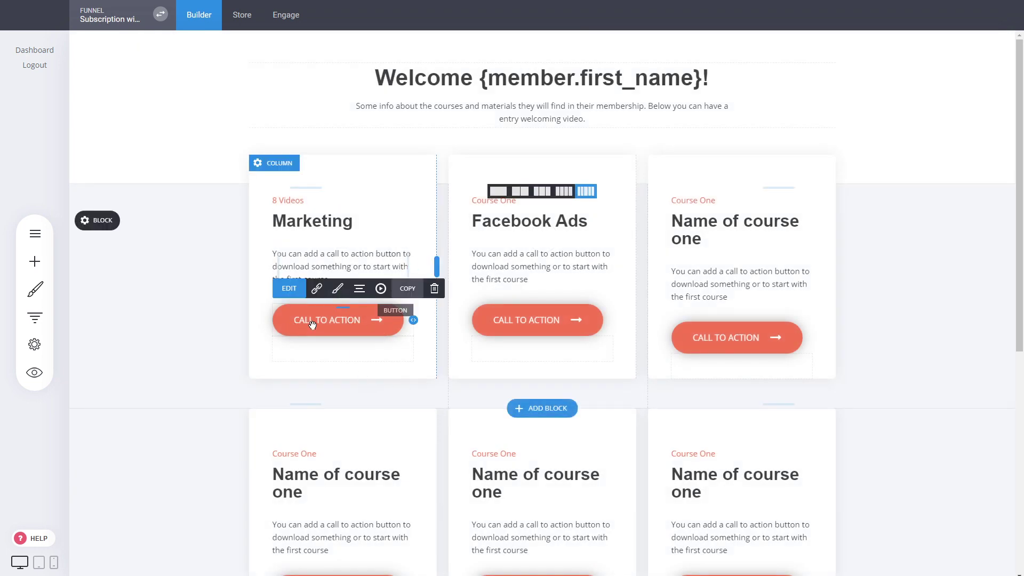
left_click(317, 289)
left_click(511, 152)
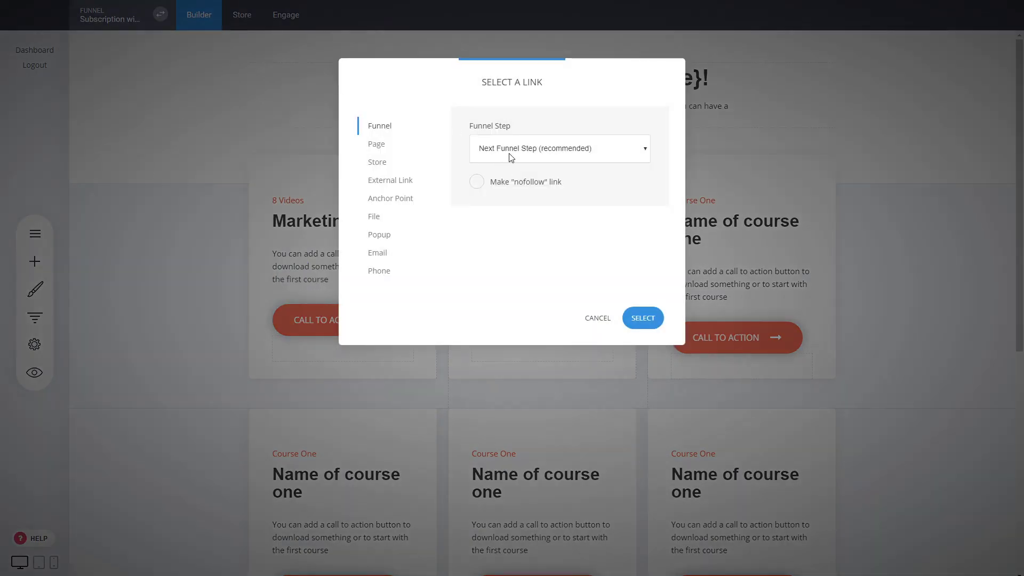
left_click(512, 219)
left_click(643, 318)
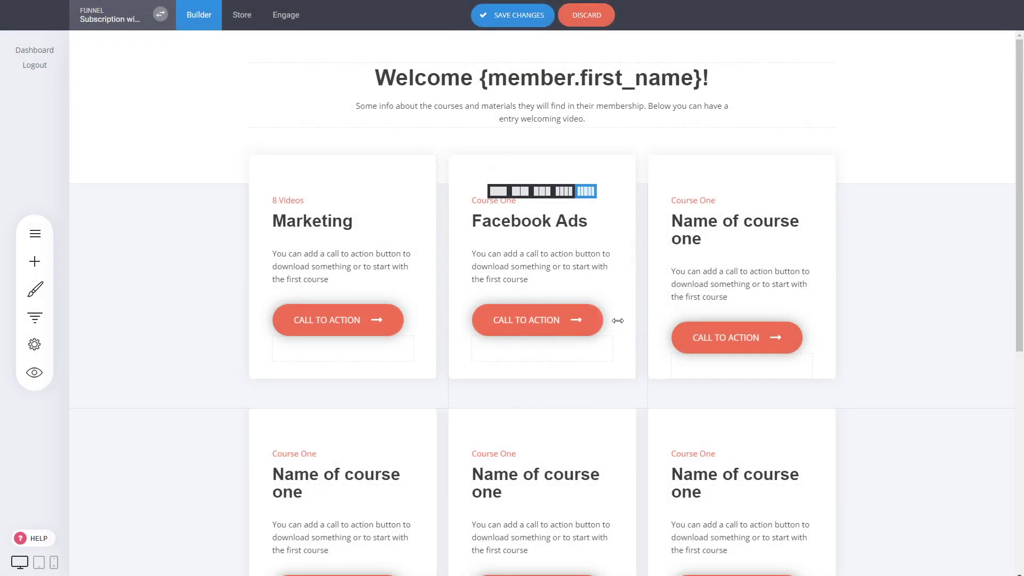
Step: Link the Facebook Ads button to Dedicate Course Page and save the Dashboard page
left_click(540, 320)
left_click(516, 288)
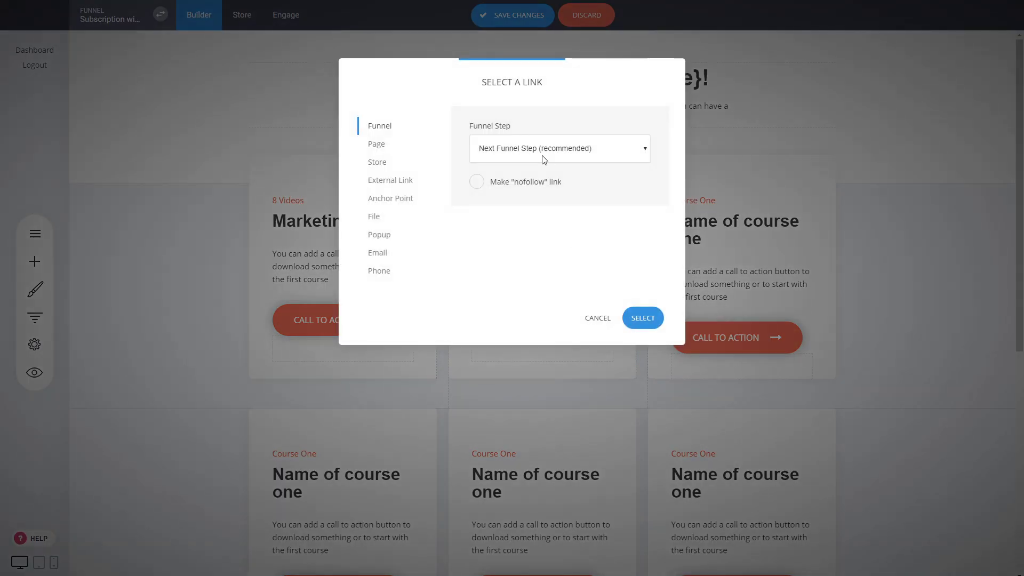
left_click(642, 318)
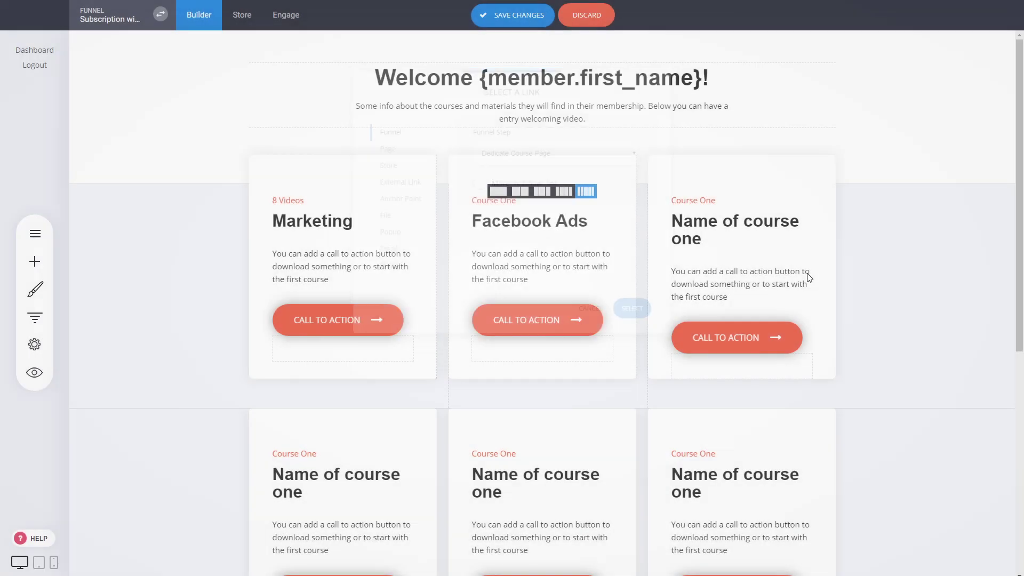
left_click(538, 16)
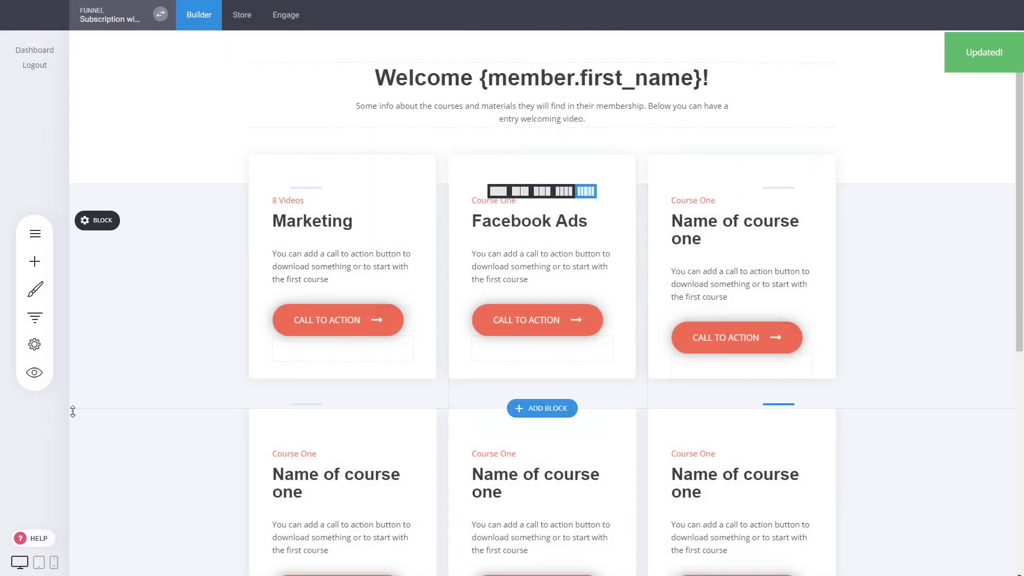
left_click(36, 374)
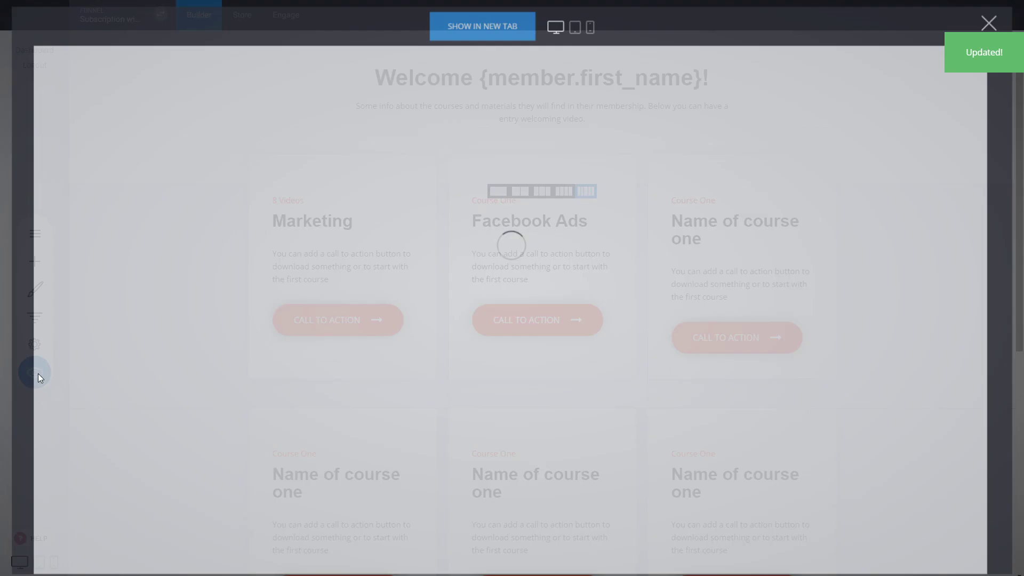
left_click(345, 339)
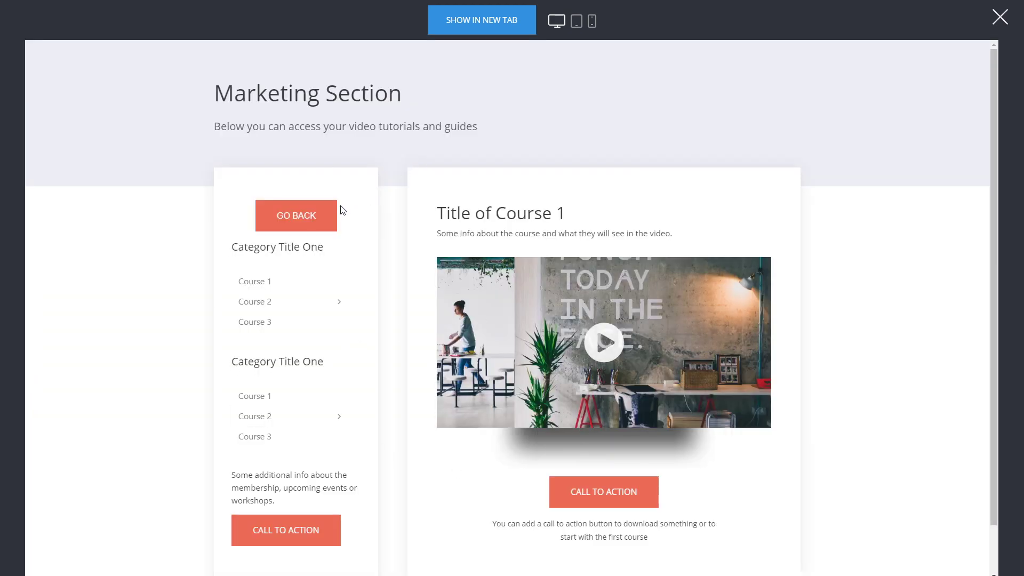
left_click(314, 218)
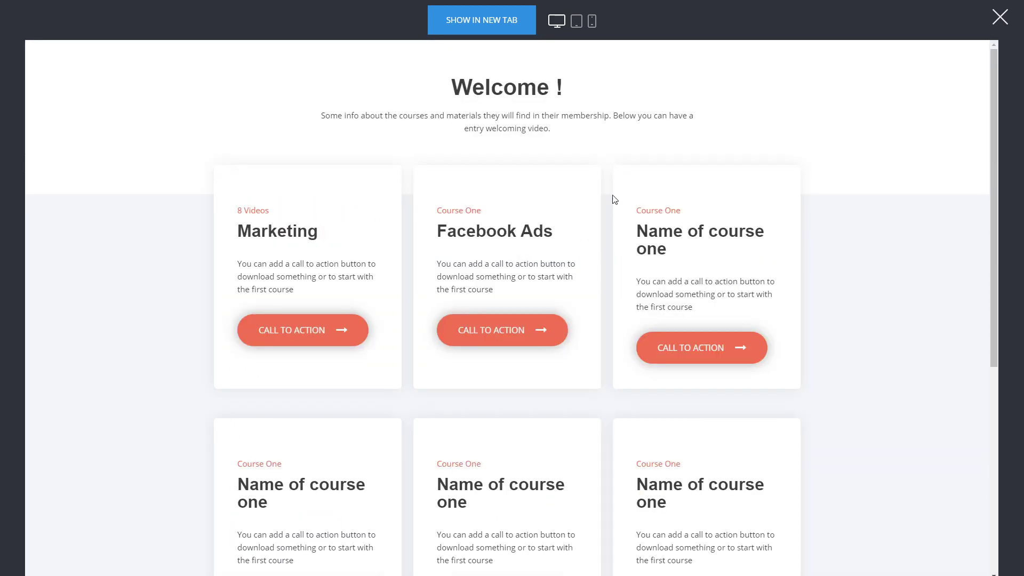
left_click(534, 331)
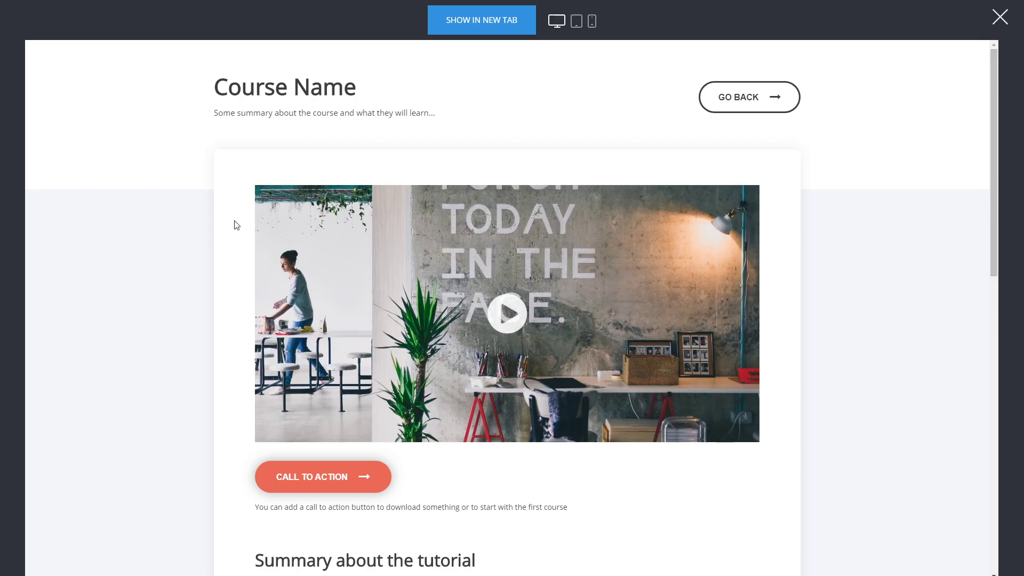
scroll(519, 393, "down", 5)
scroll(519, 393, "up", 5)
left_click(739, 99)
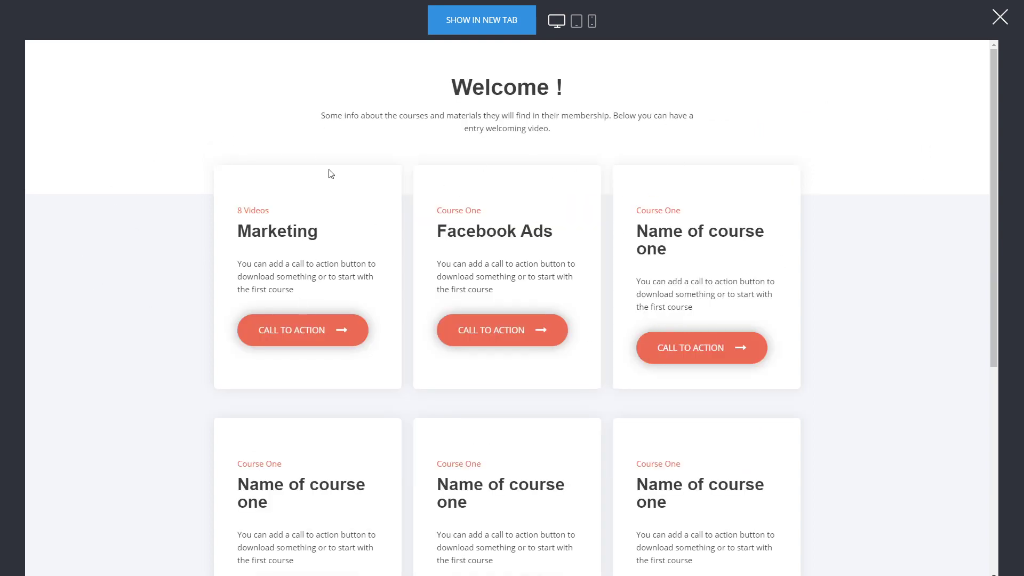
left_click(1000, 16)
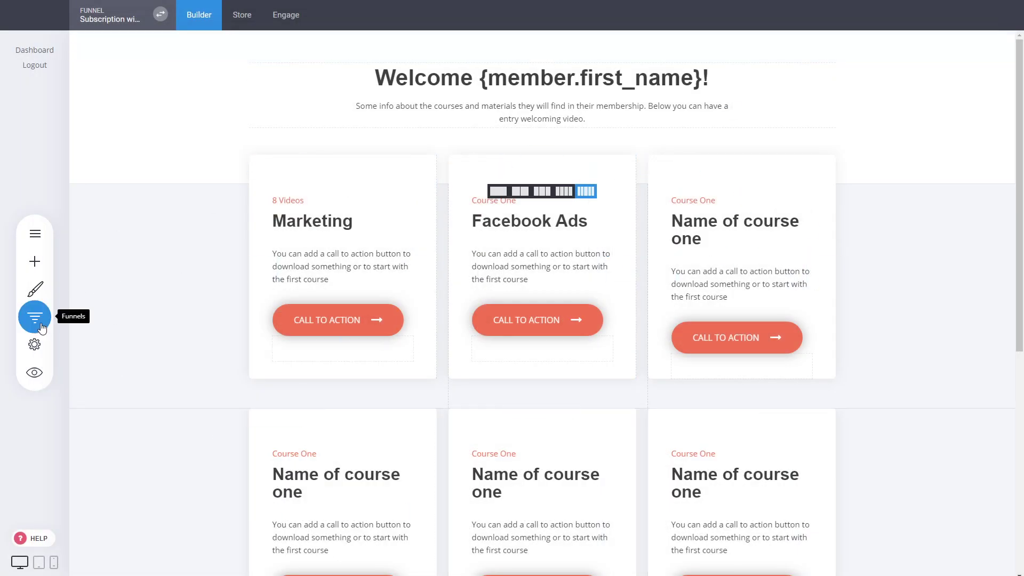
scroll(814, 269, "down", 3)
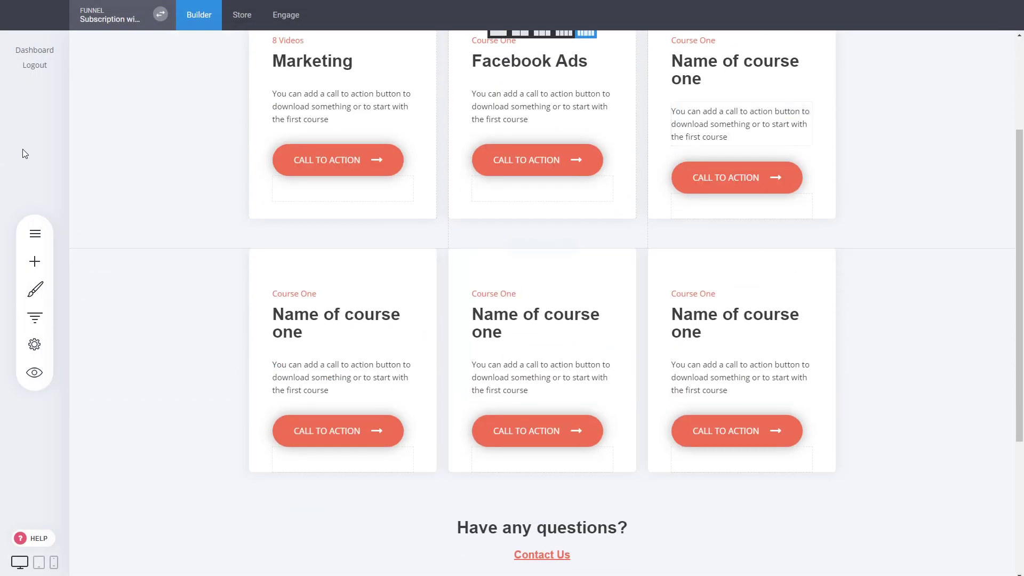
scroll(824, 272, "up", 3)
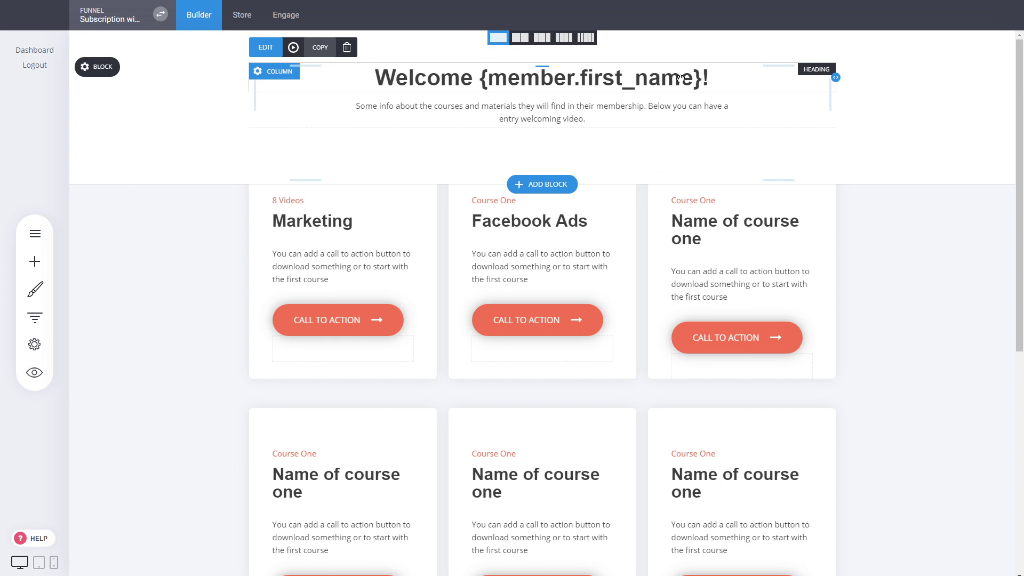
left_click(698, 76)
left_click_drag(698, 77, 479, 78)
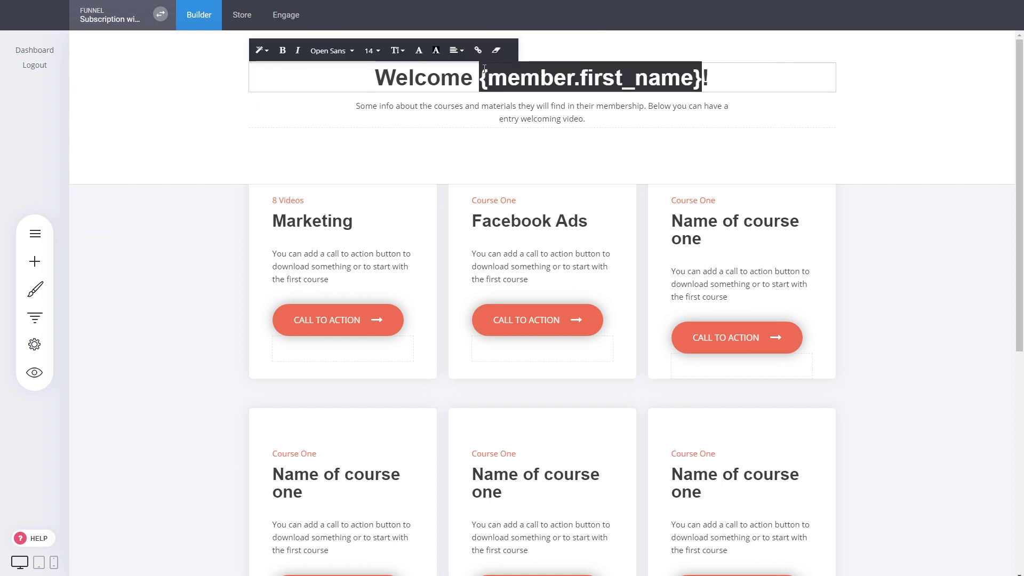
left_click(944, 125)
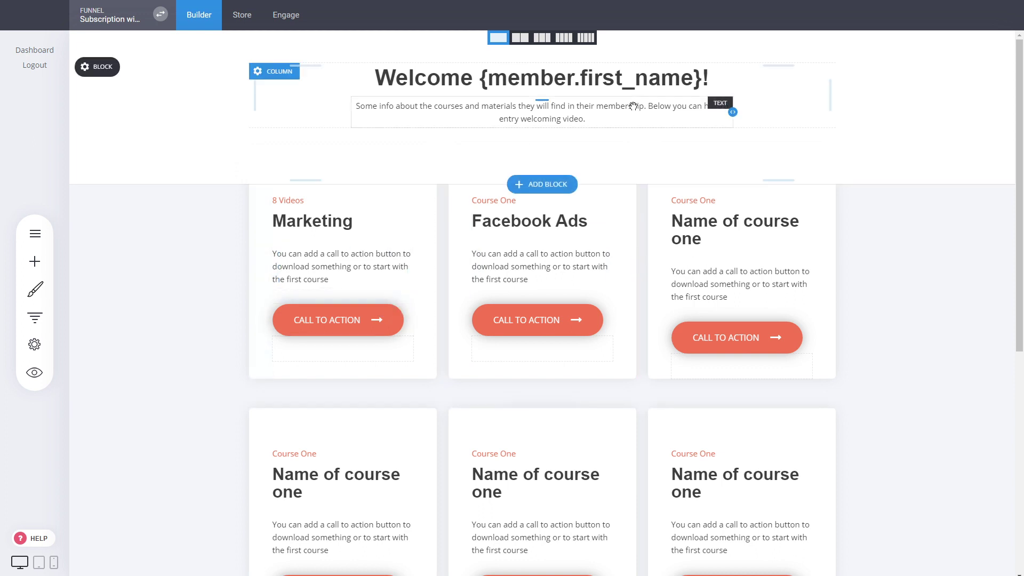
left_click(652, 78)
left_click(581, 85)
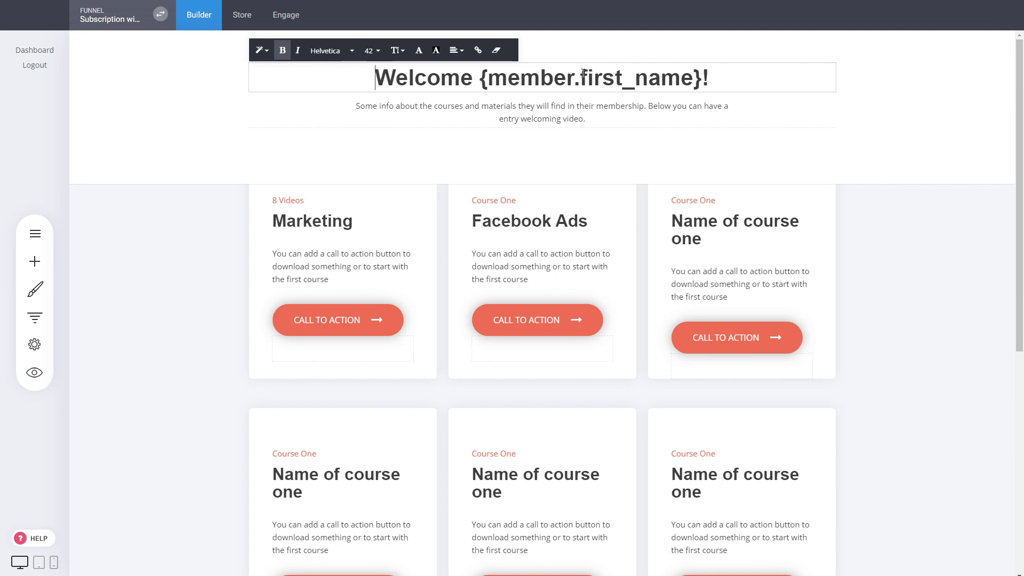
left_click(891, 224)
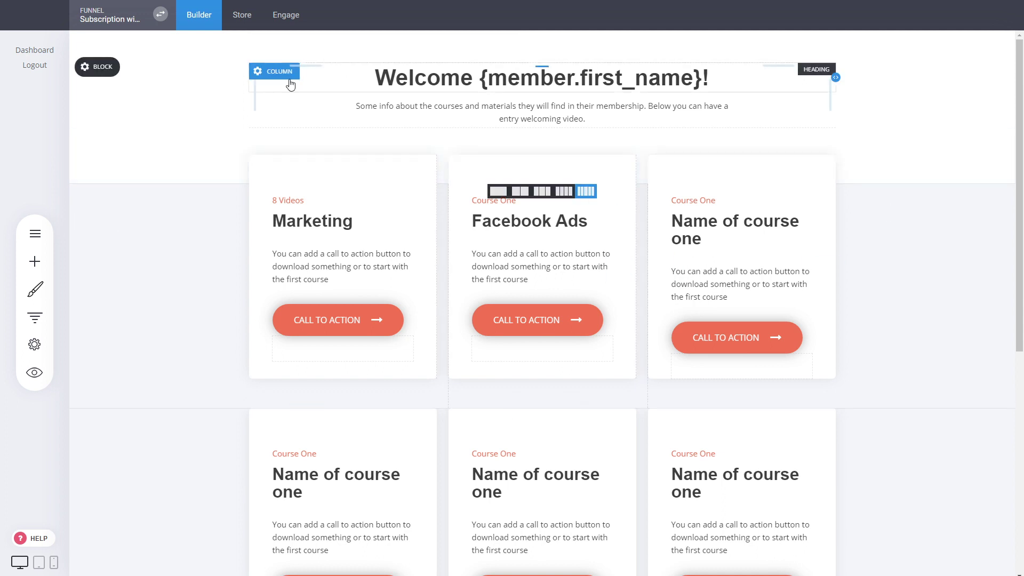
left_click(44, 350)
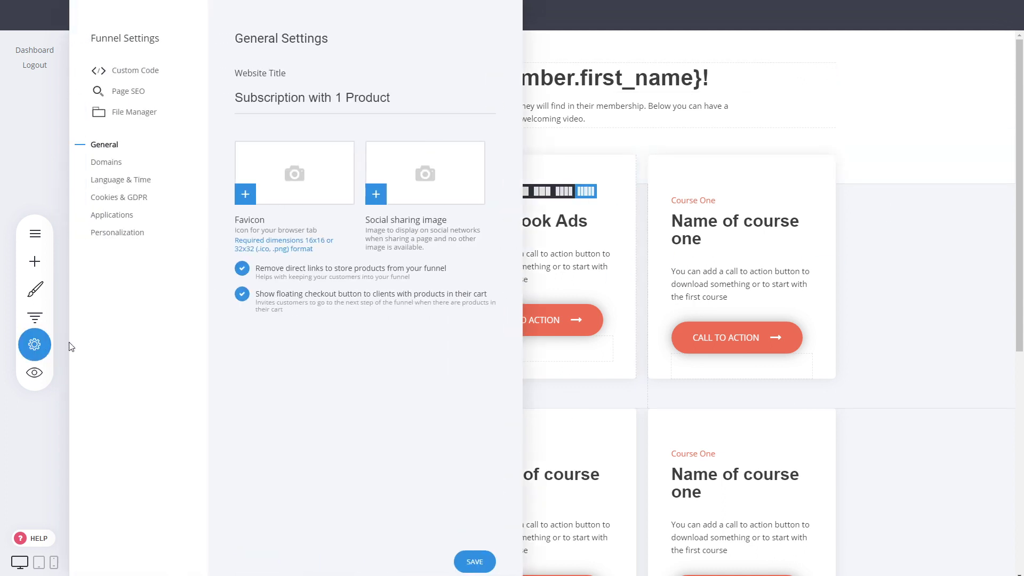
left_click(113, 235)
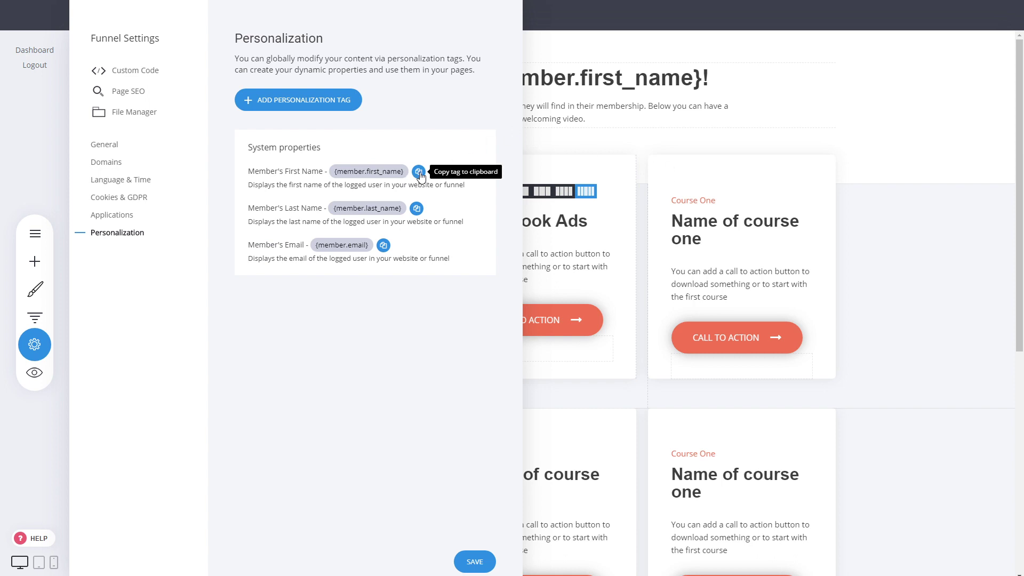
left_click(630, 76)
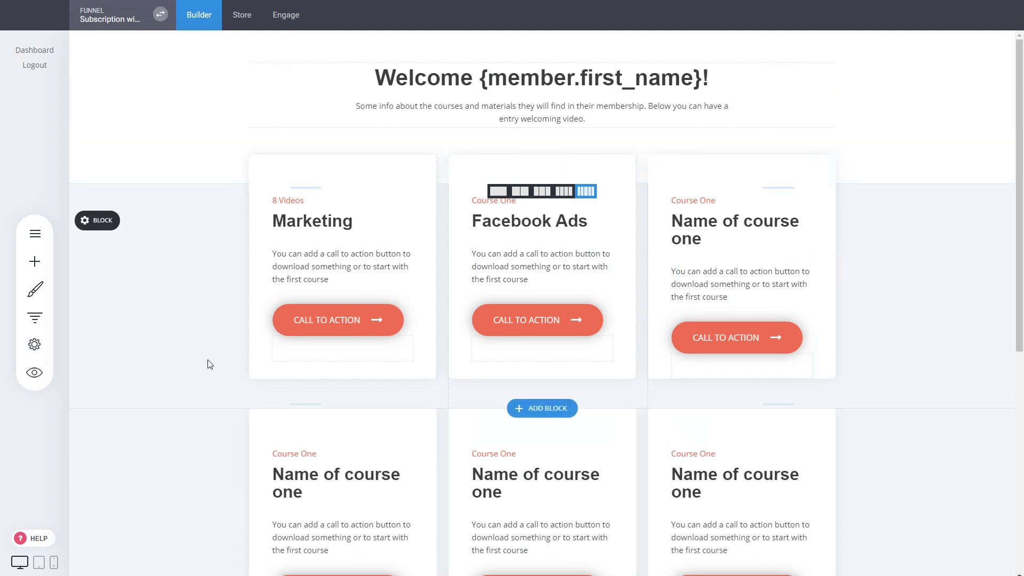
left_click(35, 317)
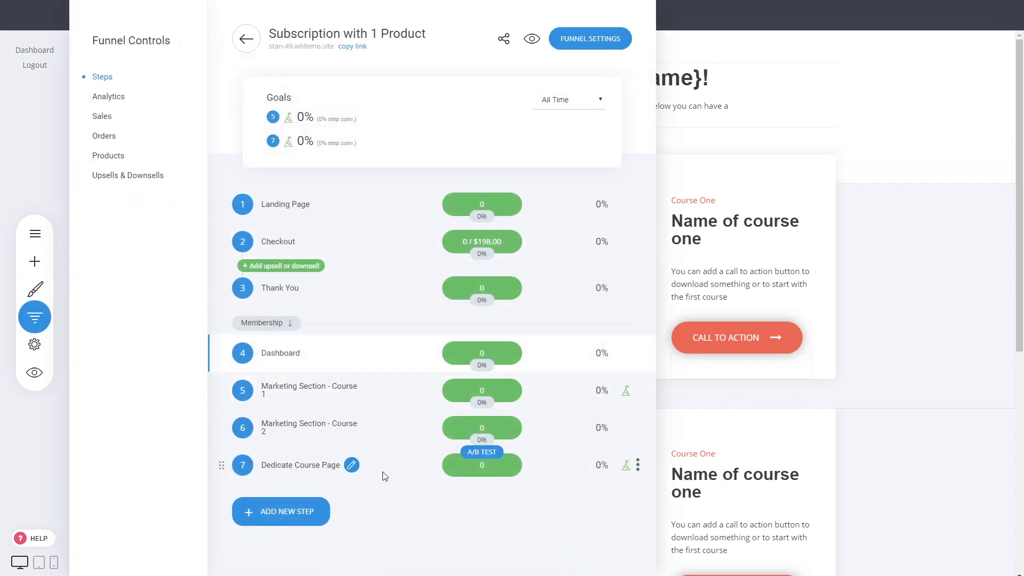
left_click(898, 412)
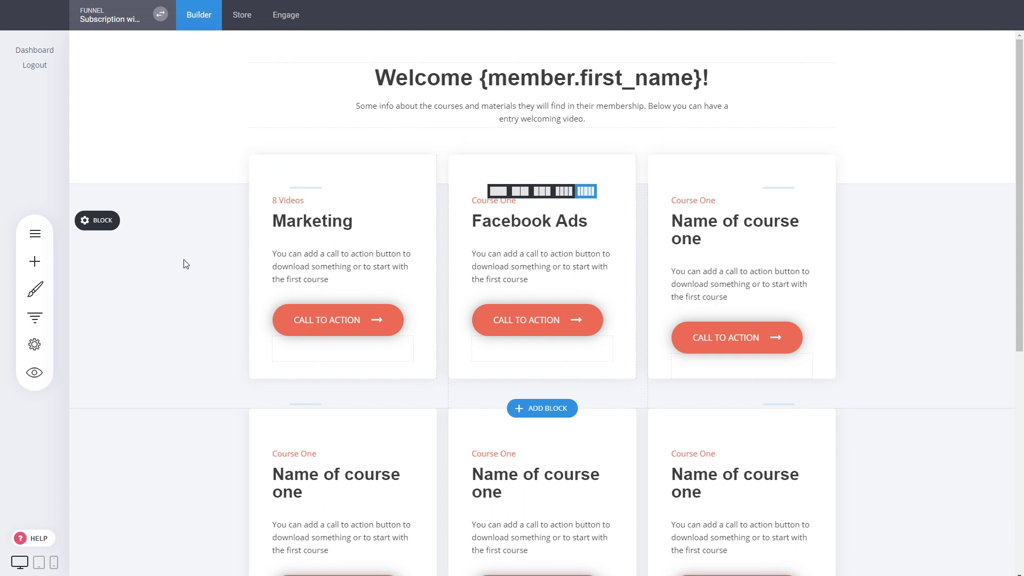
Step: Add a member group named 'Exclusive' under Members and view its empty member list
left_click(282, 23)
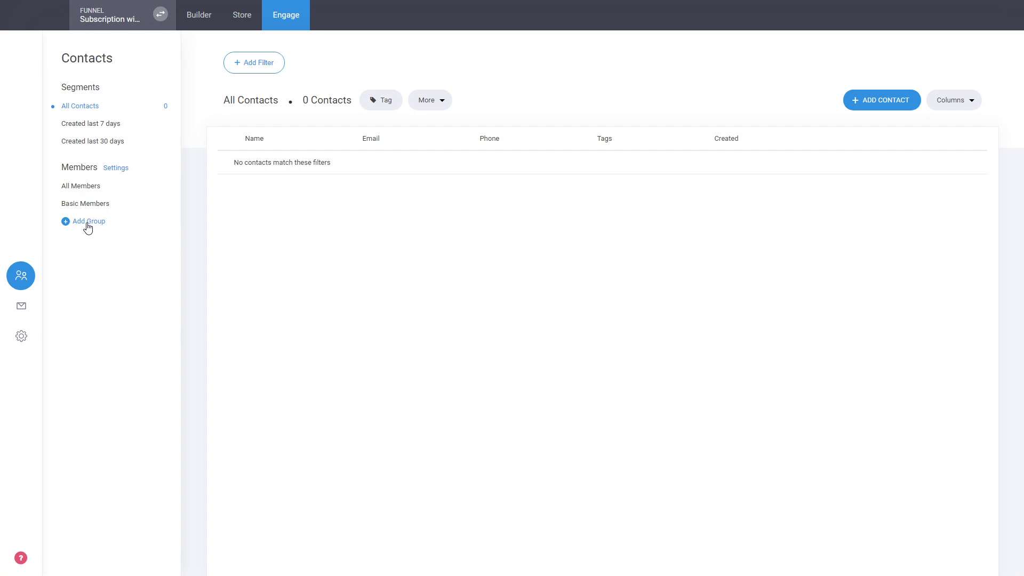
left_click(95, 206)
left_click(97, 226)
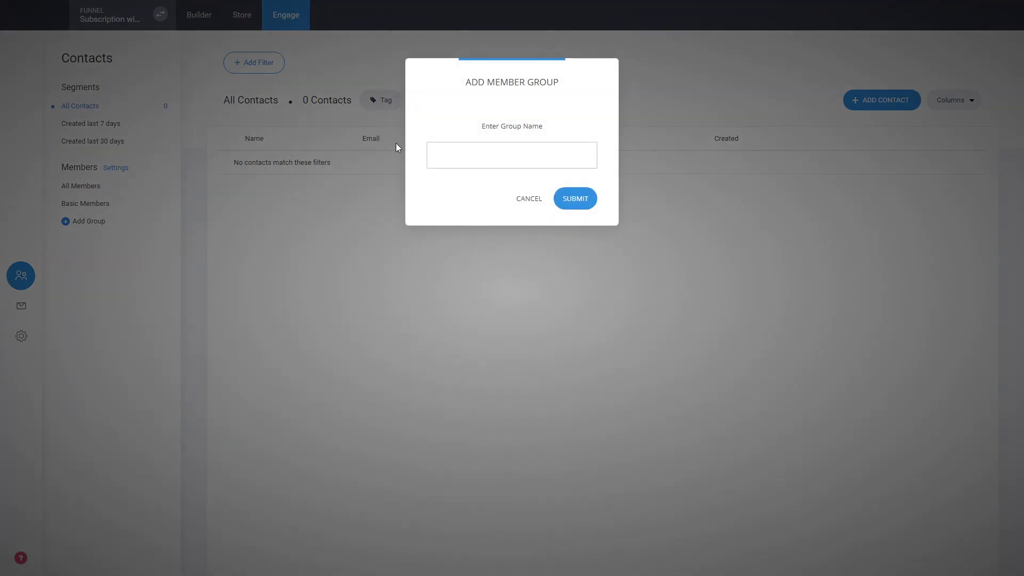
type("Exclusive")
key("ctrl+a")
left_click(590, 204)
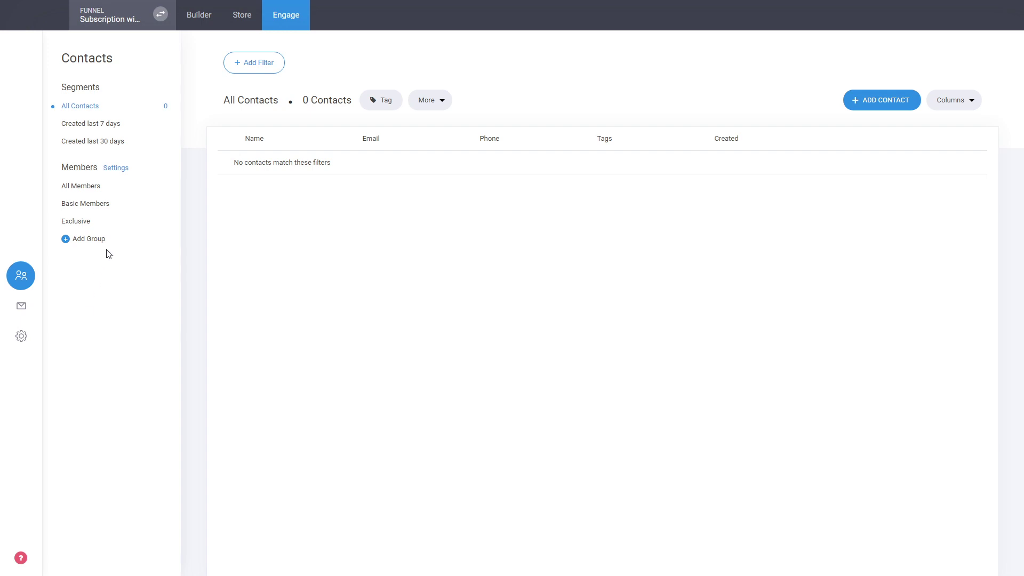
left_click(89, 223)
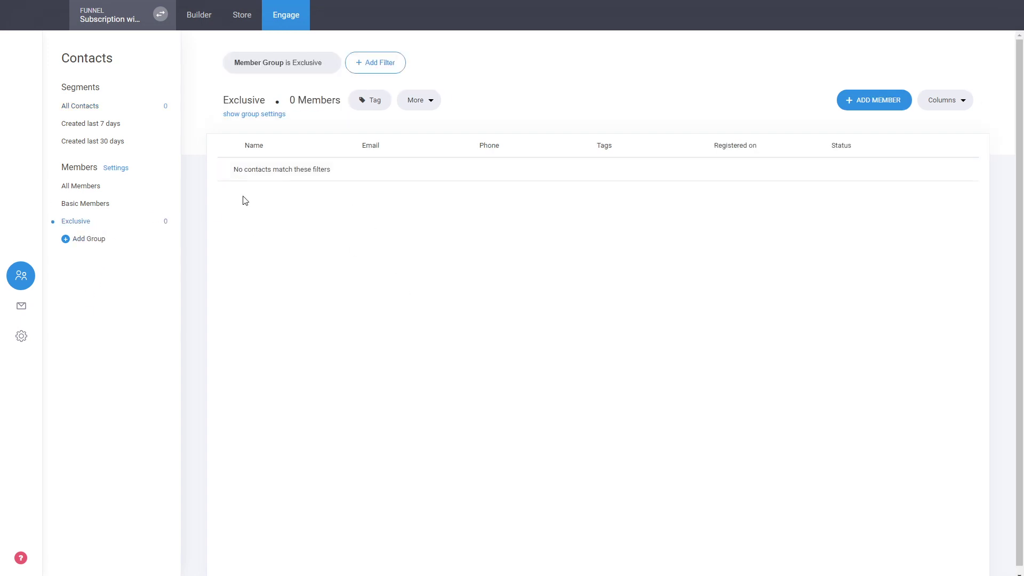
Step: Set the Exclusive group's post-login redirect to the funnel's Dashboard step (/subscription-with-1-product/dashboard)
left_click(273, 118)
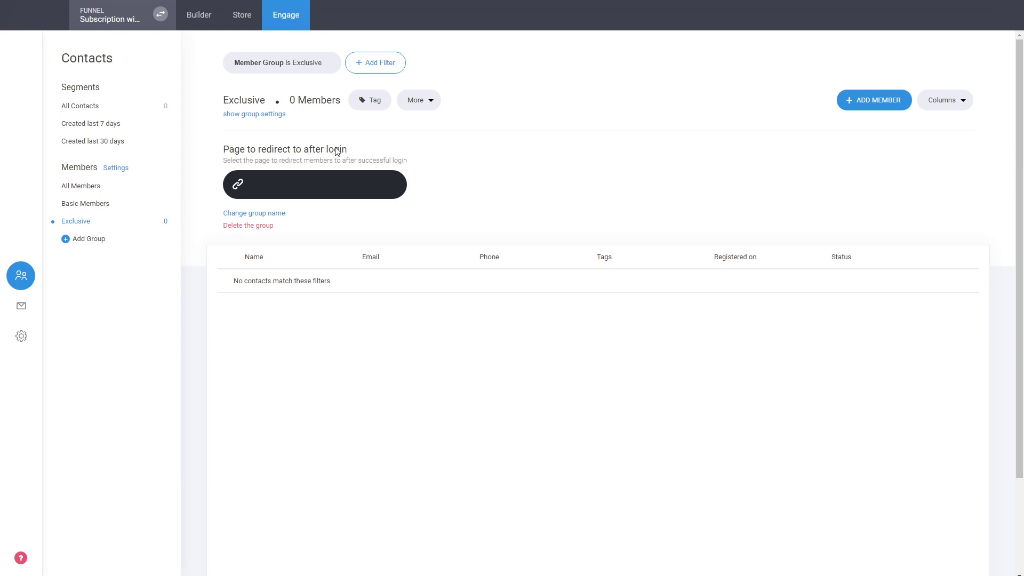
left_click(344, 187)
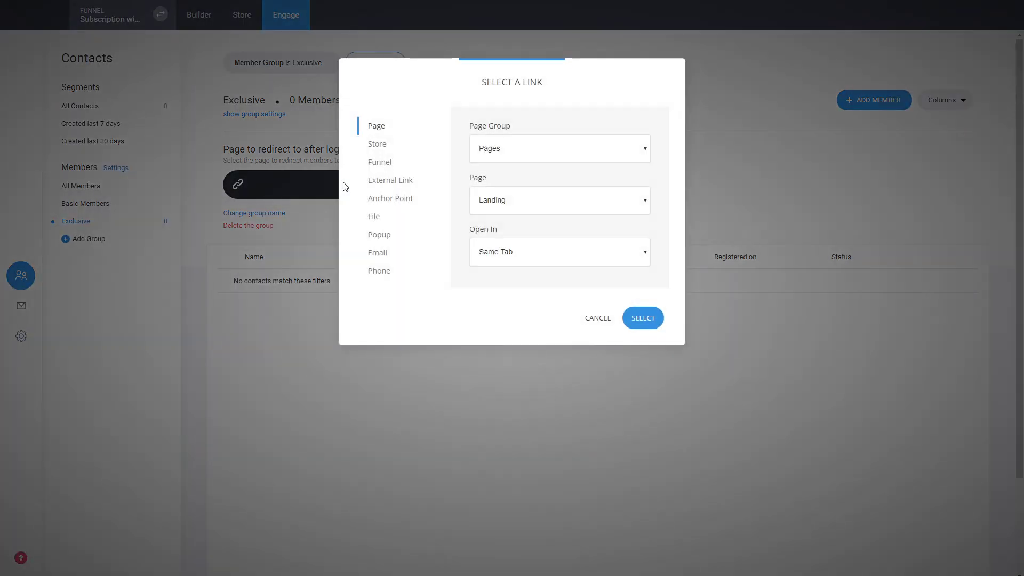
left_click(383, 162)
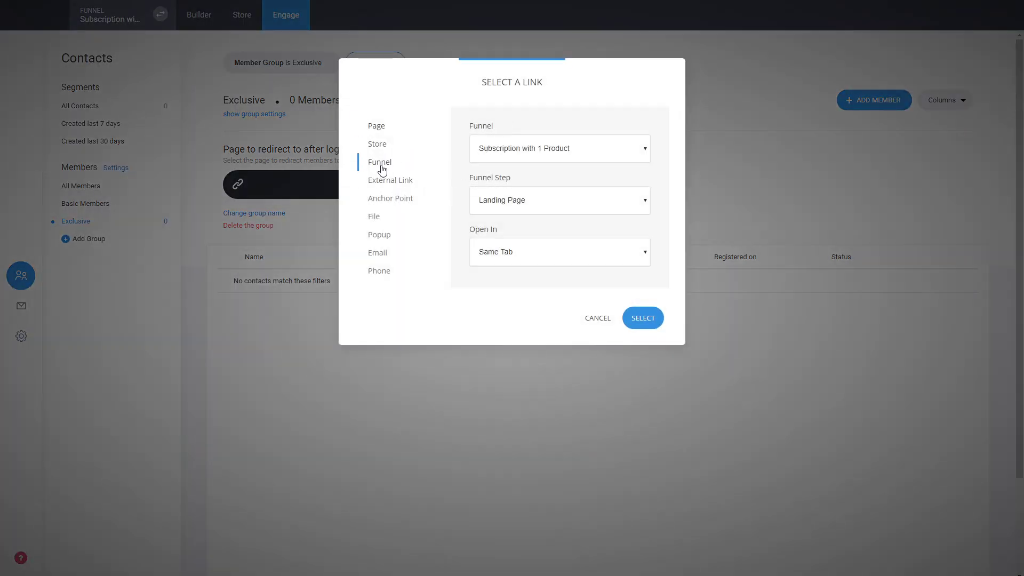
left_click(518, 249)
left_click(640, 320)
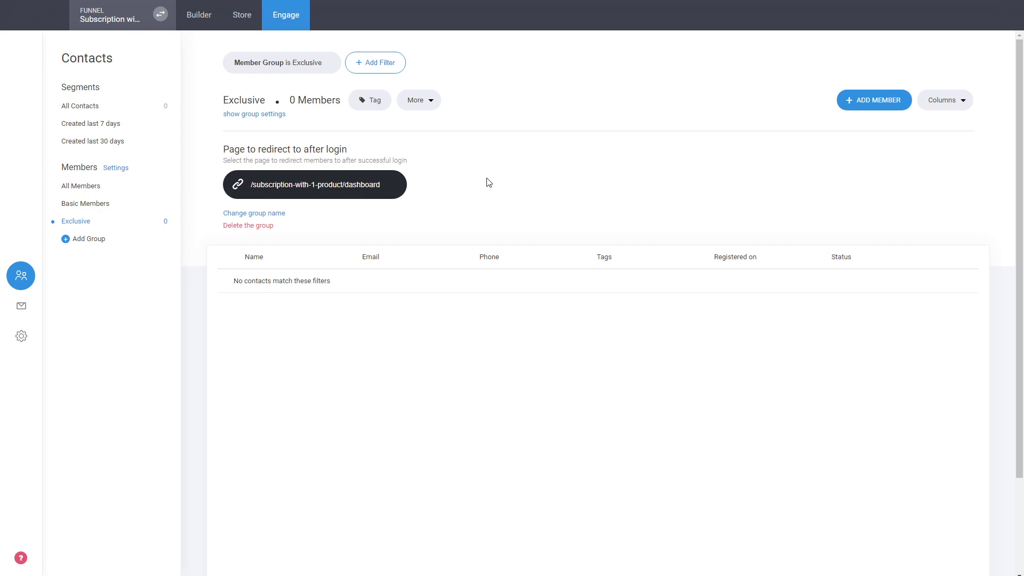
left_click(273, 117)
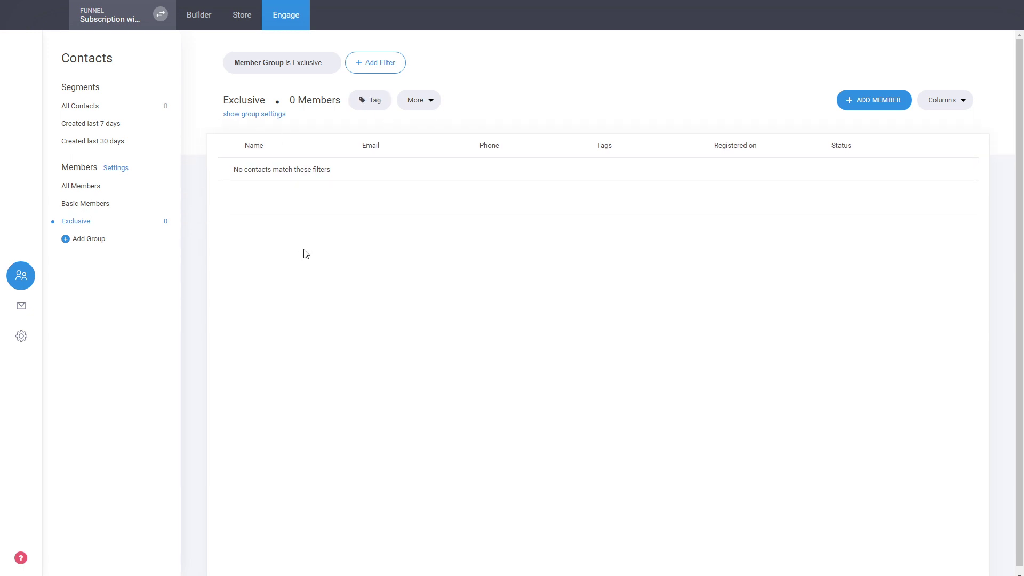
Step: Start a new membership product titled 'Exclusive' that assigns buyers to the Exclusive group
left_click(238, 20)
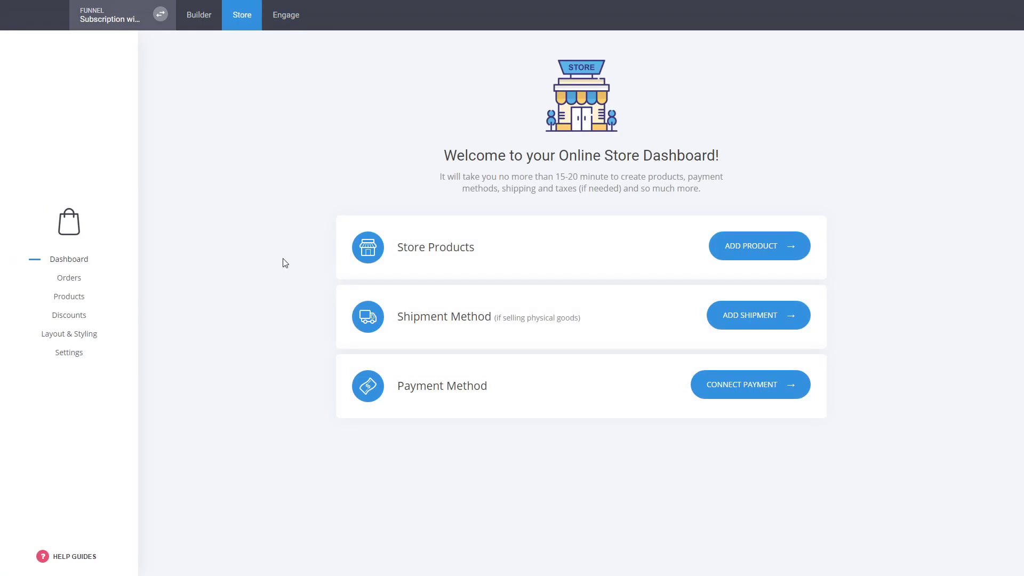
left_click(77, 300)
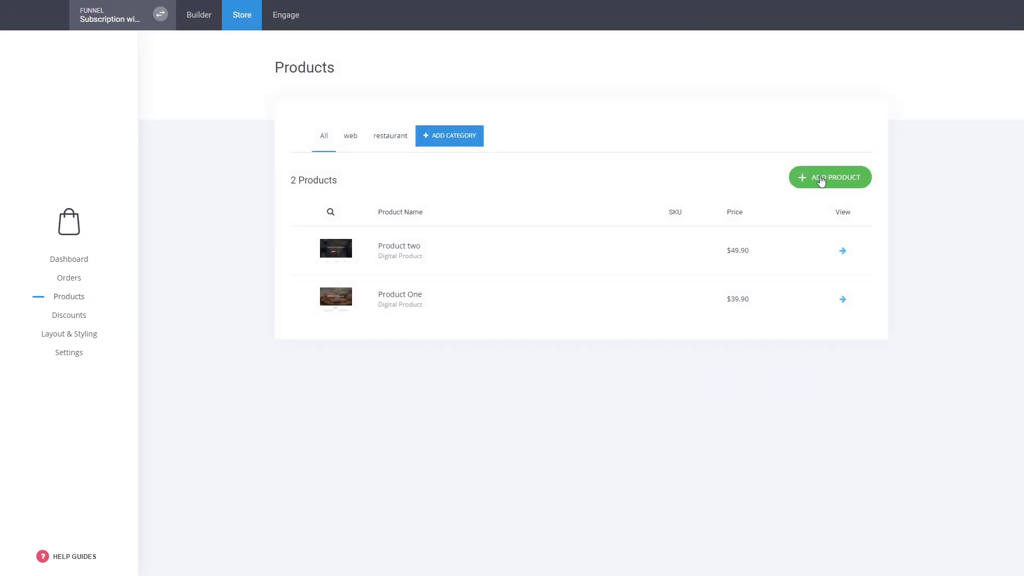
left_click(820, 180)
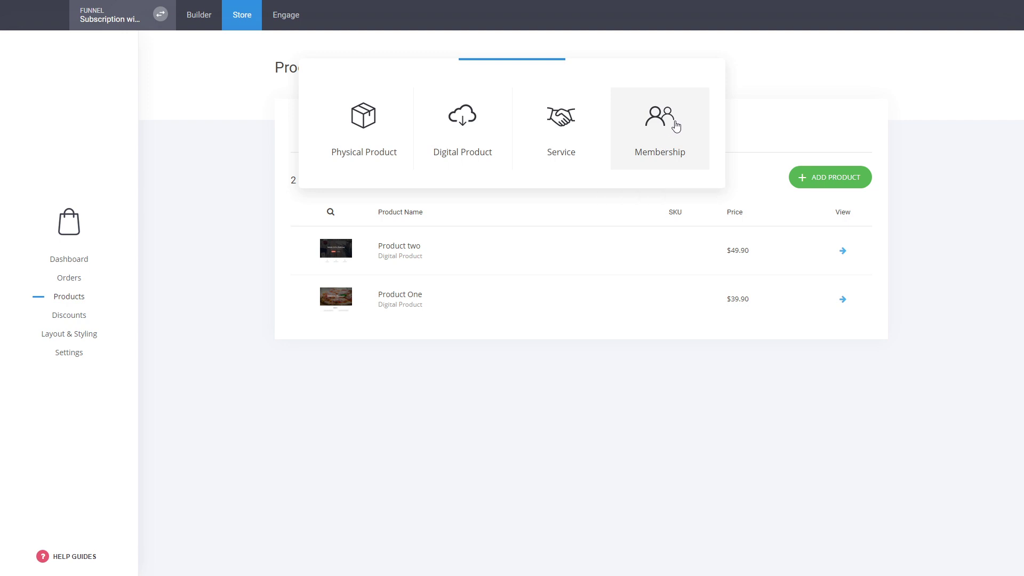
left_click(676, 126)
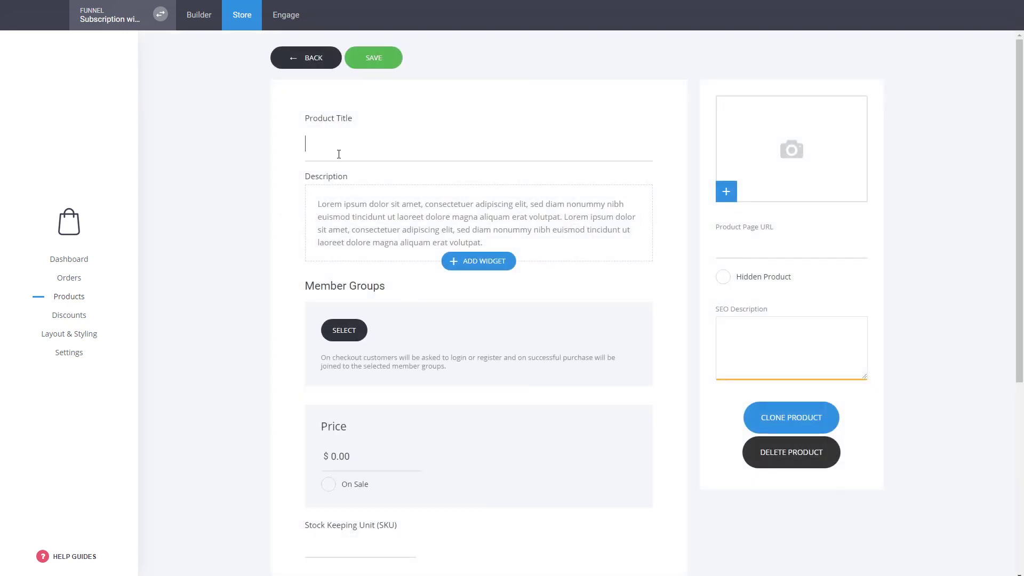
type("Exclusive")
left_click(243, 211)
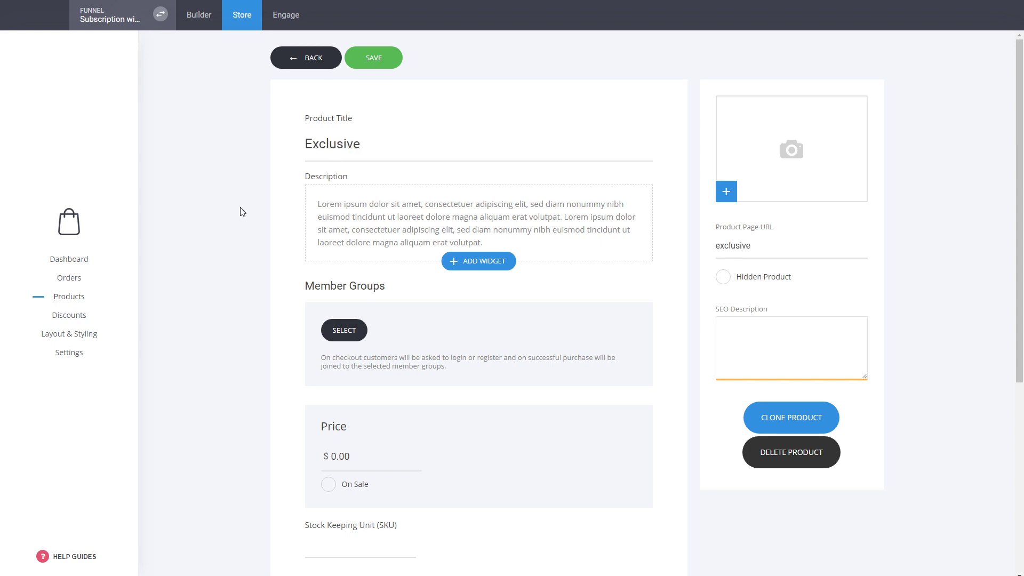
left_click(346, 339)
left_click(453, 140)
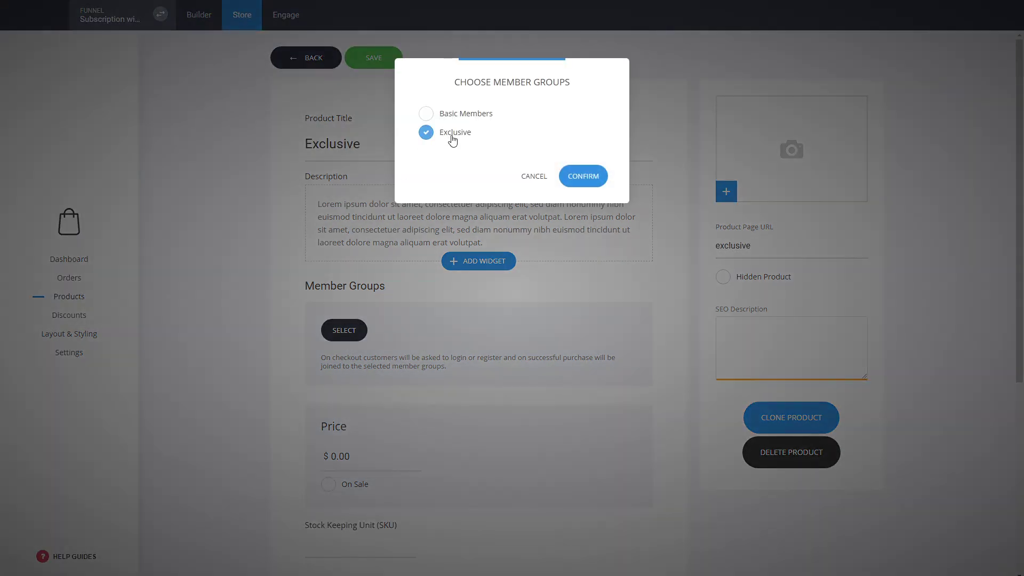
left_click(578, 176)
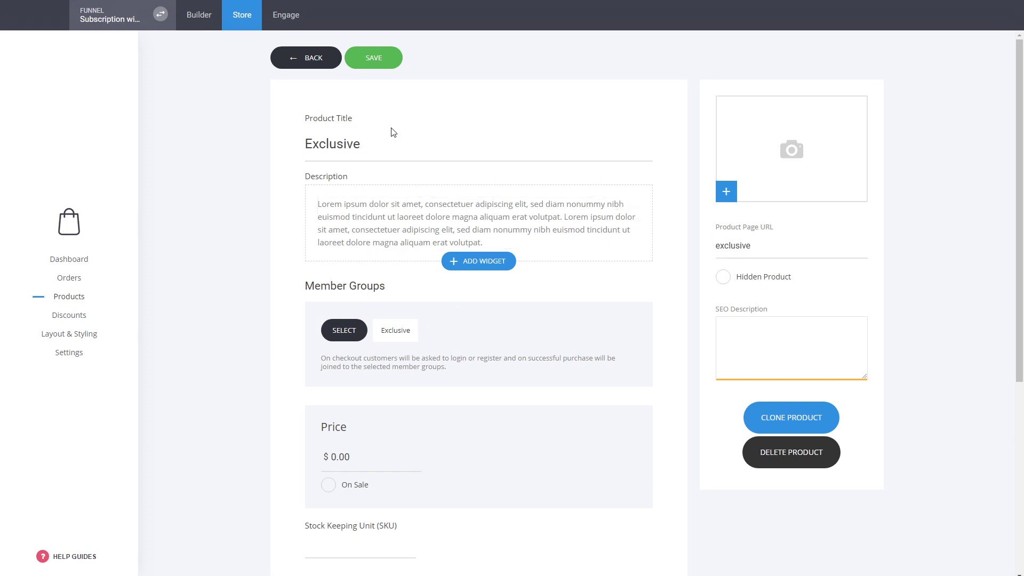
Step: Set the product's price to 99 and make it a monthly subscription
double_click(398, 331)
left_click(432, 328)
left_click(340, 458)
type("99")
scroll(865, 379, "down", 2)
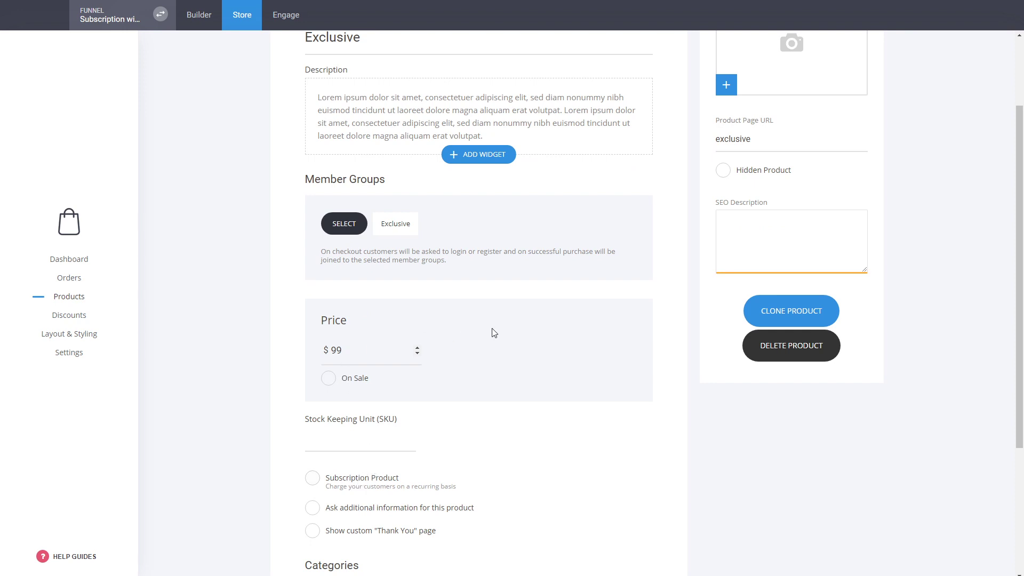
left_click(363, 487)
left_click(560, 316)
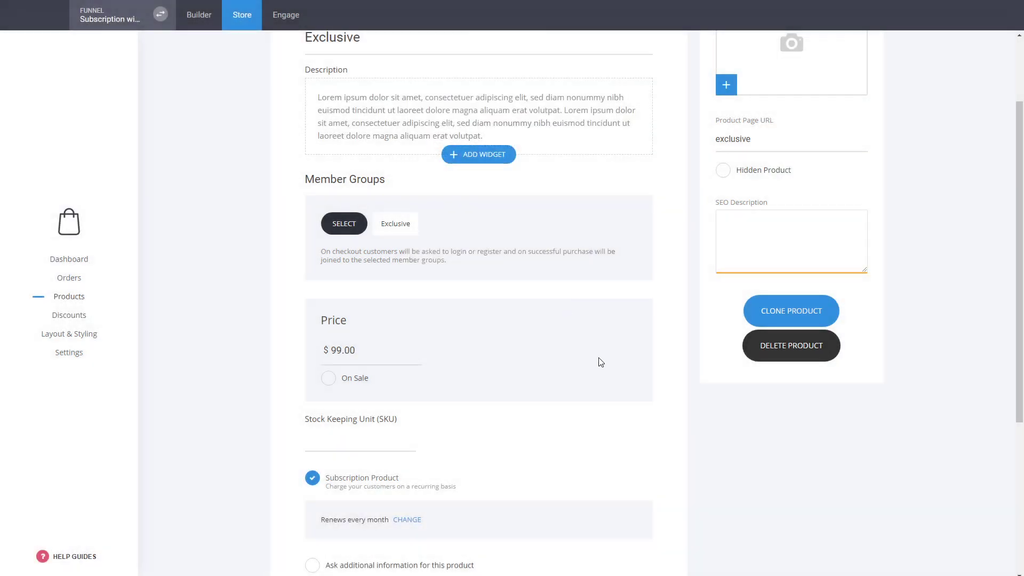
left_click(409, 520)
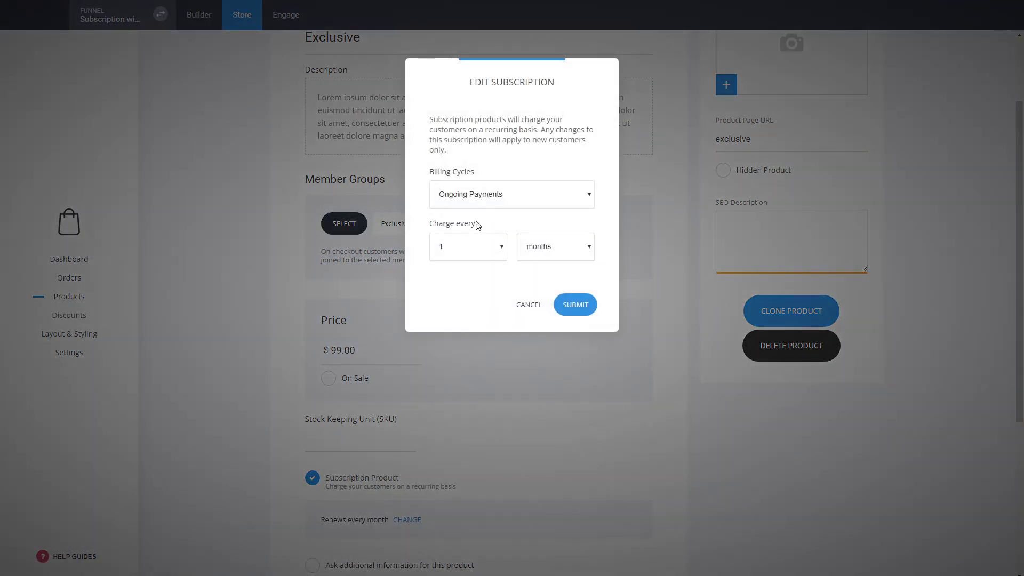
left_click(530, 306)
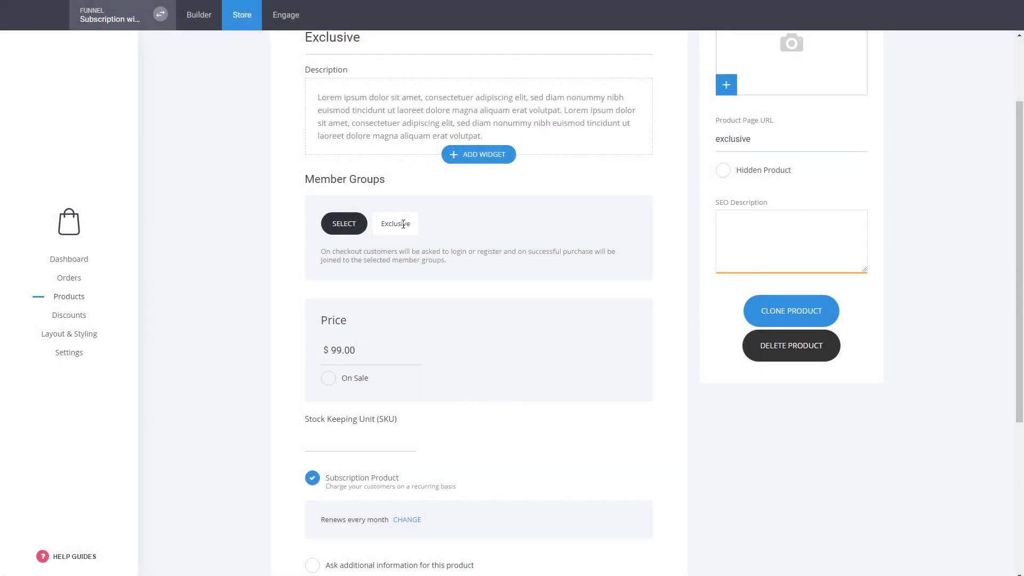
Step: Put the Exclusive product in the web category and save it
scroll(588, 305, "down", 4)
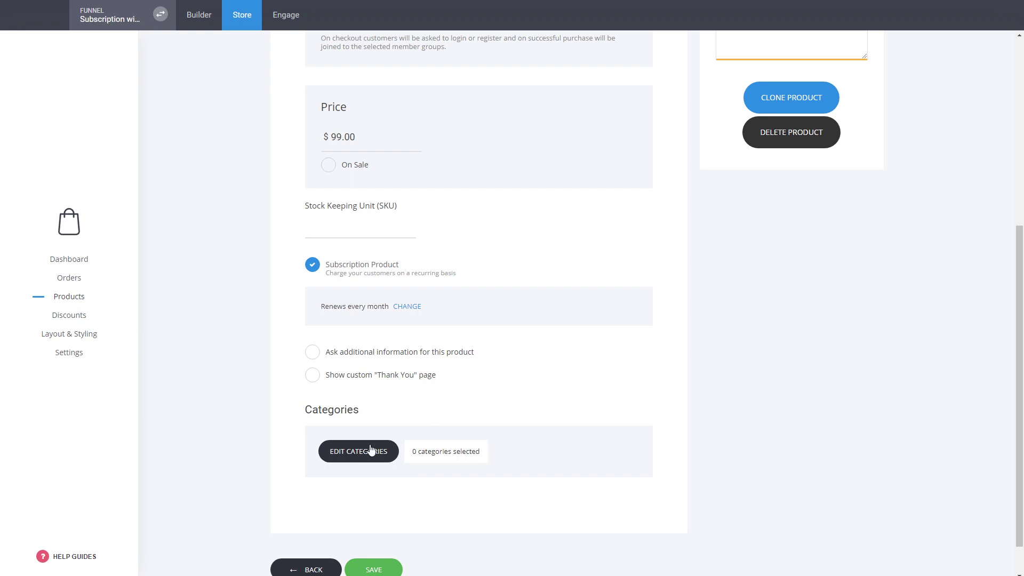
left_click(372, 451)
left_click(446, 134)
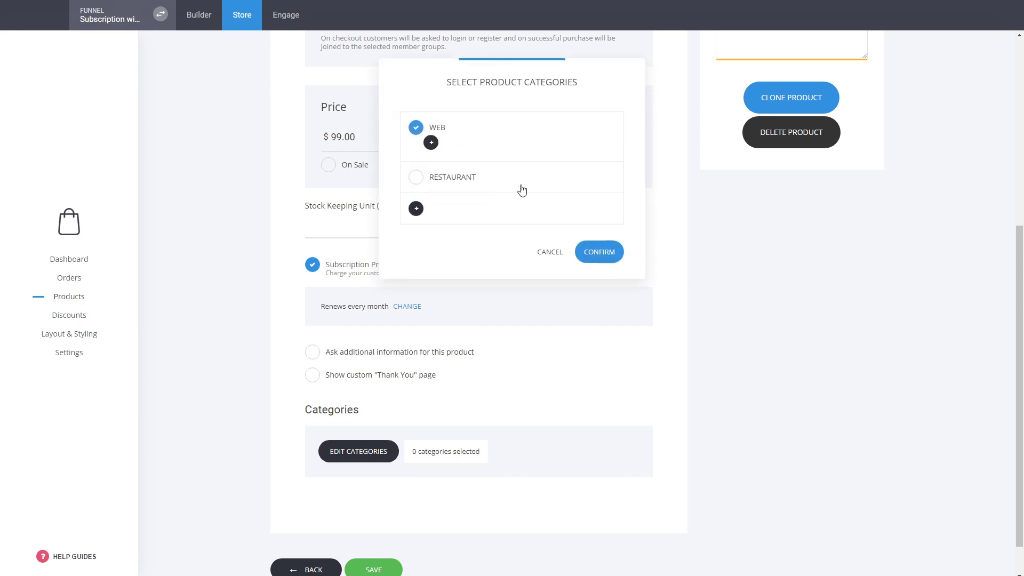
left_click(604, 264)
left_click(378, 568)
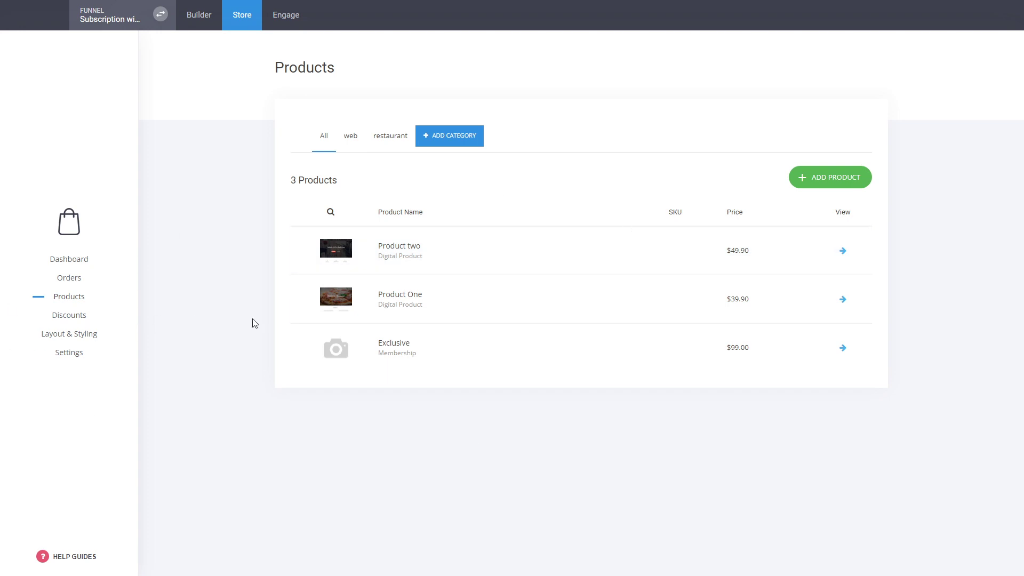
Step: Return to the builder and bring up the Subscription with 1 Product funnel's Landing Page
left_click(195, 26)
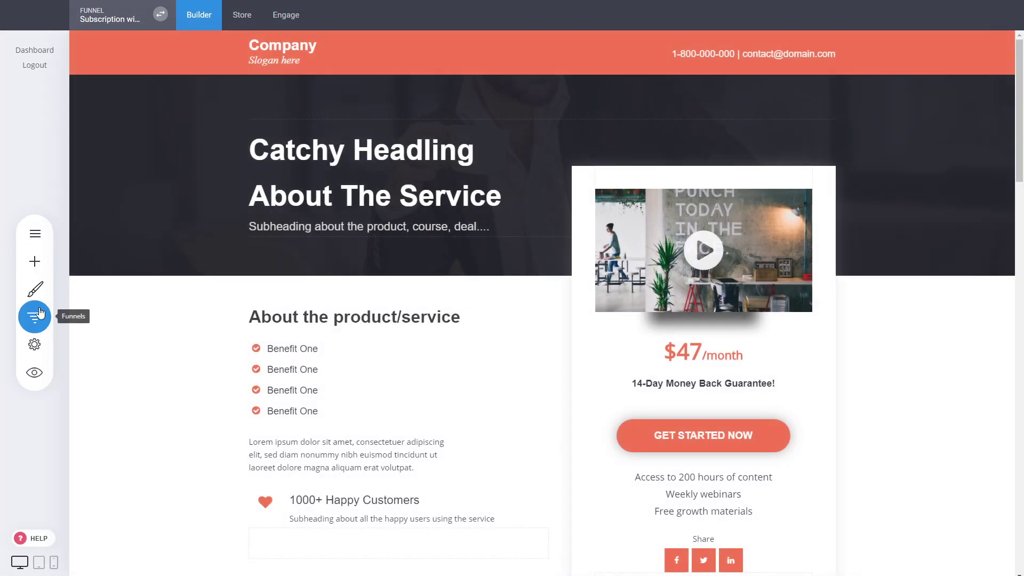
left_click(41, 312)
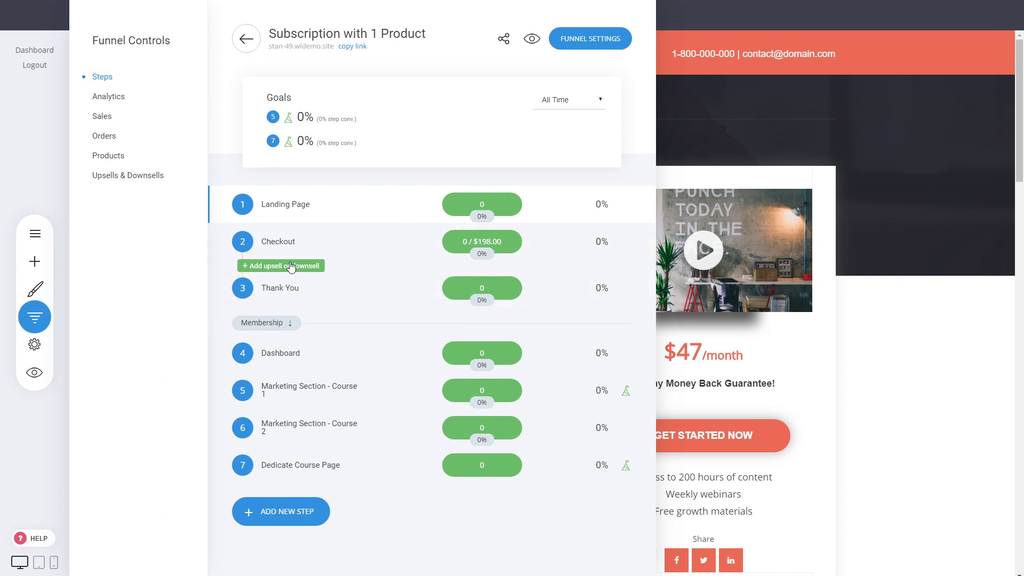
left_click(863, 249)
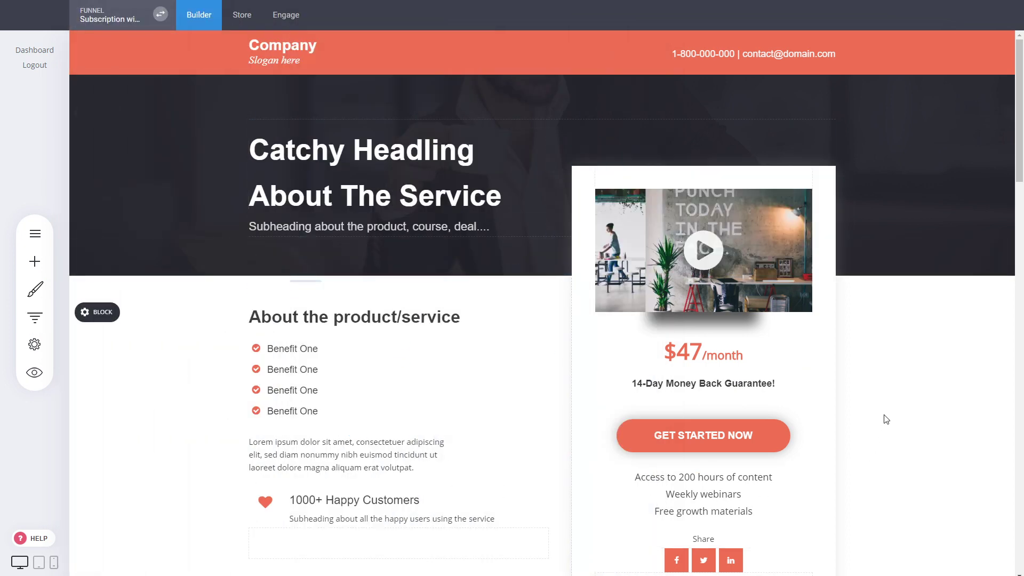
scroll(886, 420, "down", 4)
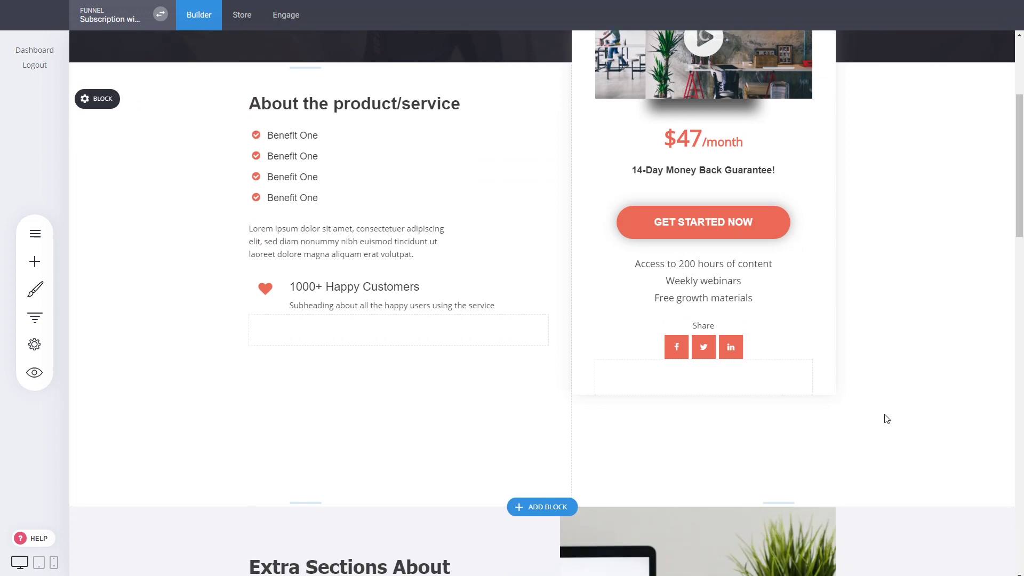
Step: Change the landing page price from $47 to $99/month, save, and open the Checkout step
scroll(728, 358, "up", 4)
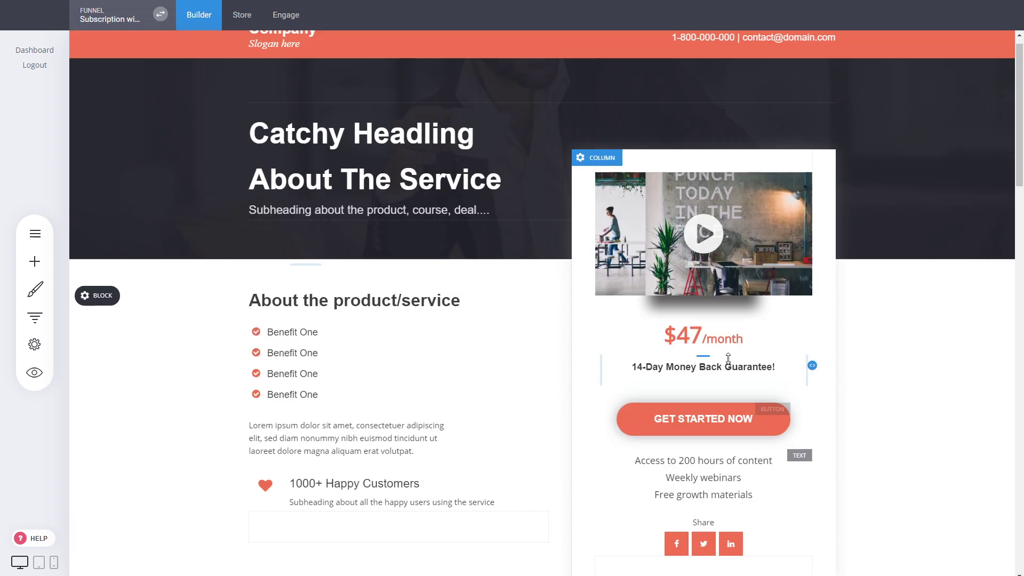
left_click(704, 352)
left_click_drag(703, 352, 682, 353)
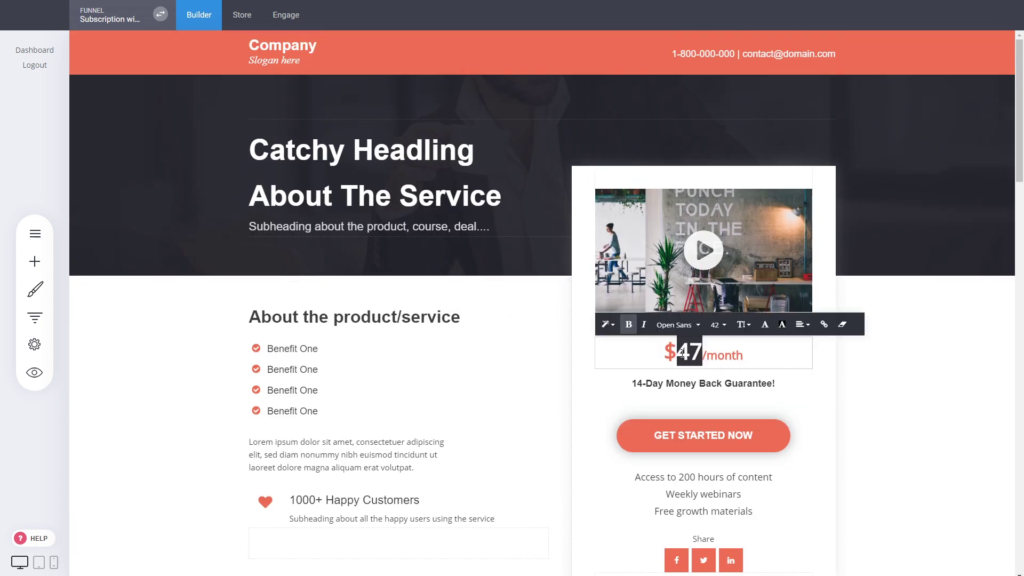
type("99")
left_click(904, 427)
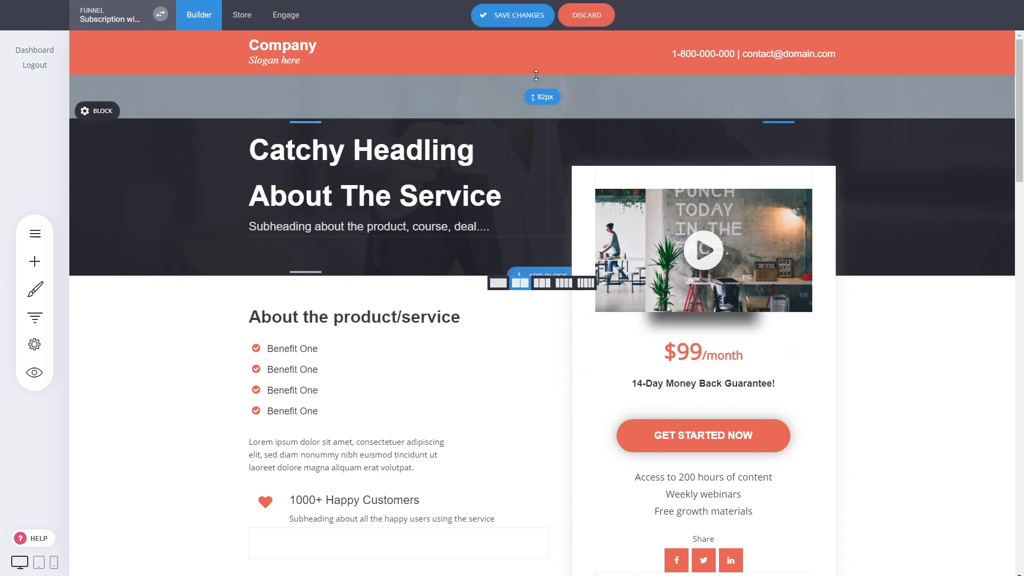
left_click(512, 15)
left_click(35, 318)
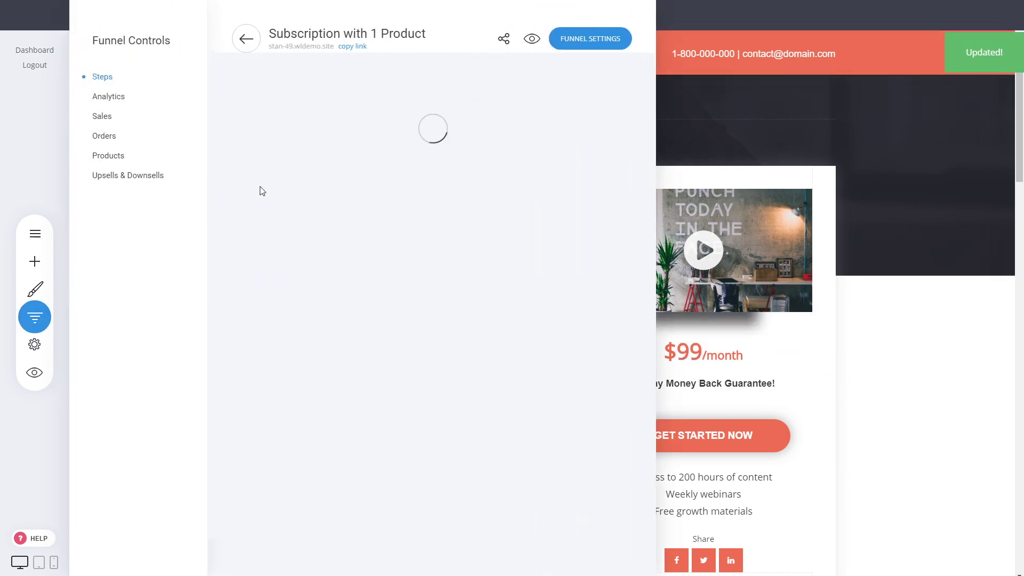
left_click(287, 240)
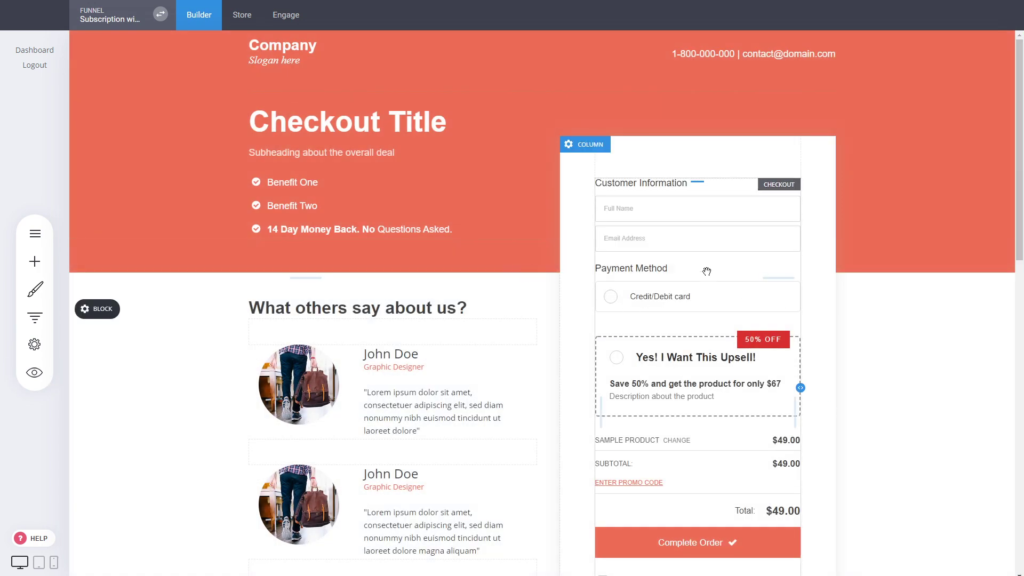
Step: Make Exclusive the checkout form's main product at $99.00/month
left_click(671, 250)
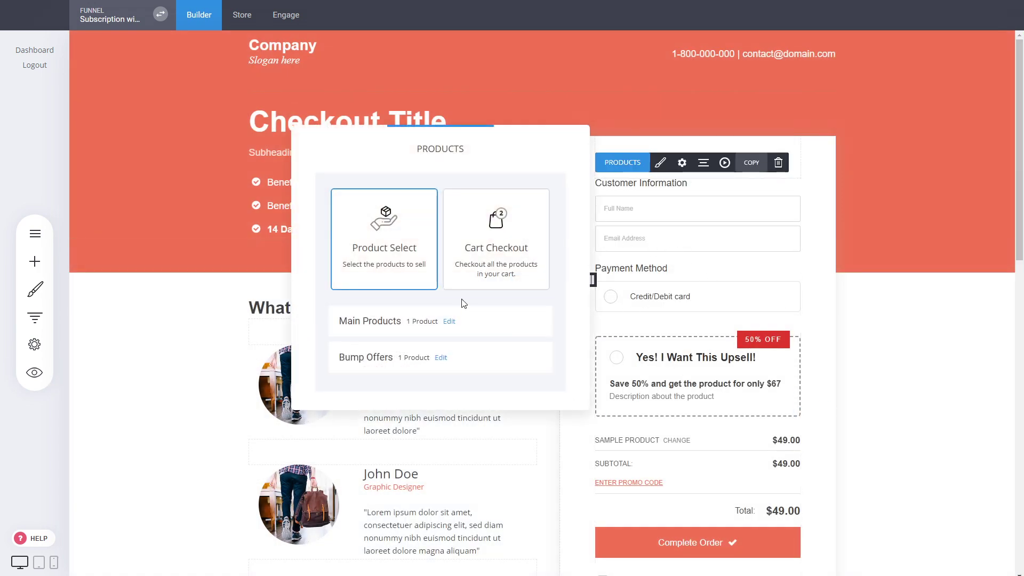
left_click(450, 322)
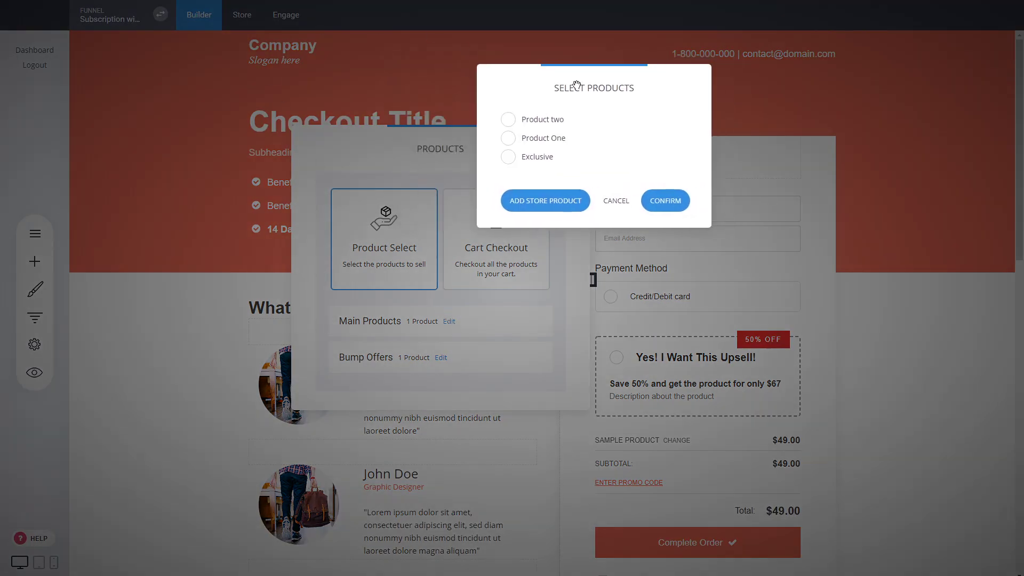
left_click(550, 162)
left_click(666, 202)
left_click(737, 304)
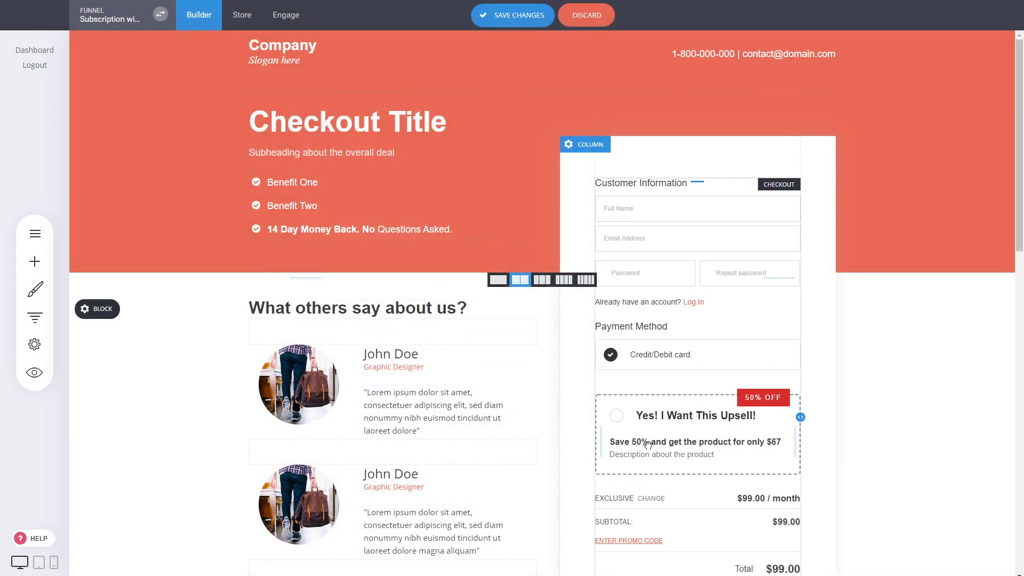
Step: Check the checkout's bump offers without changing them and save the checkout page
left_click(674, 367)
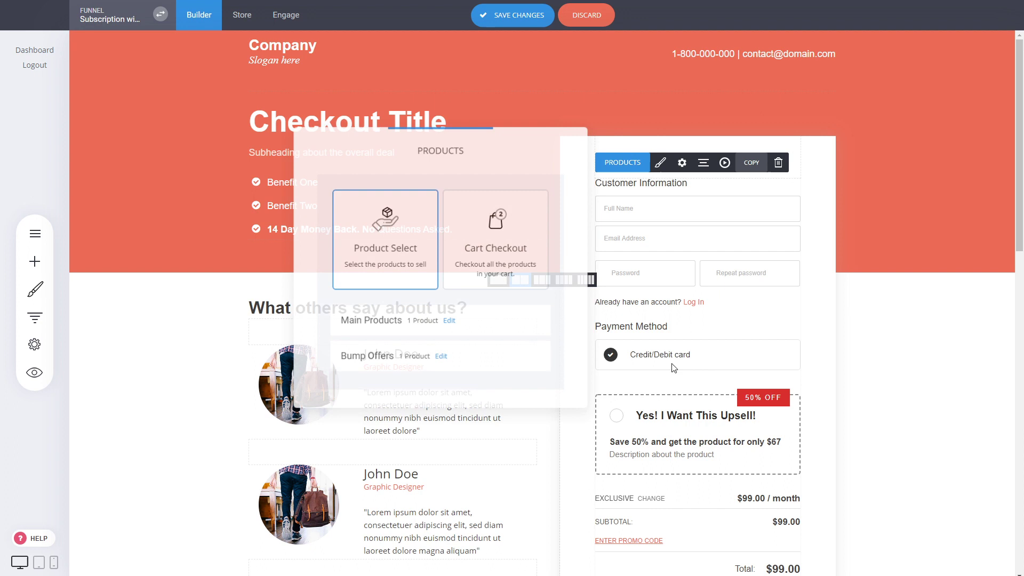
left_click(441, 356)
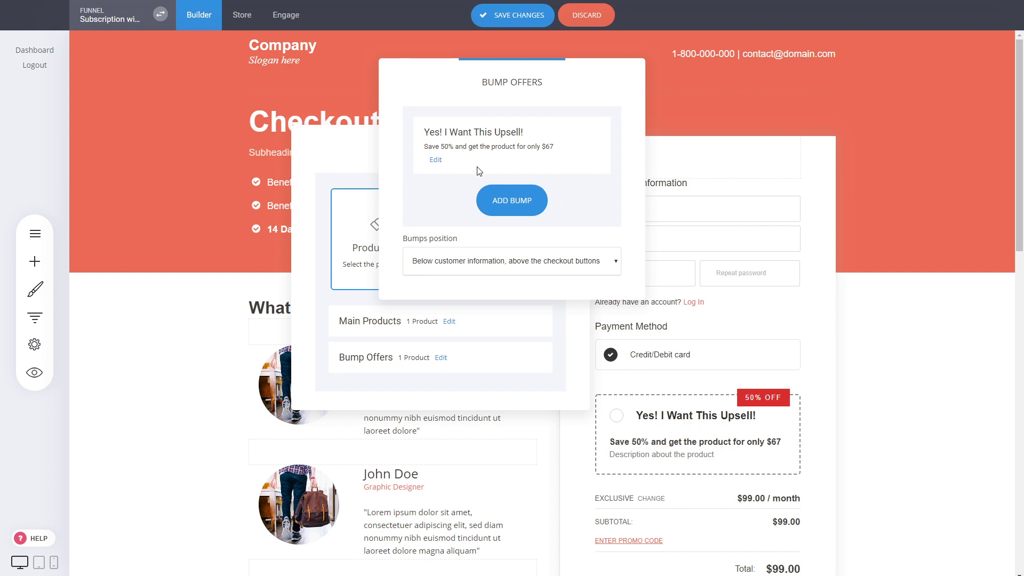
left_click(568, 329)
left_click(642, 231)
left_click(509, 15)
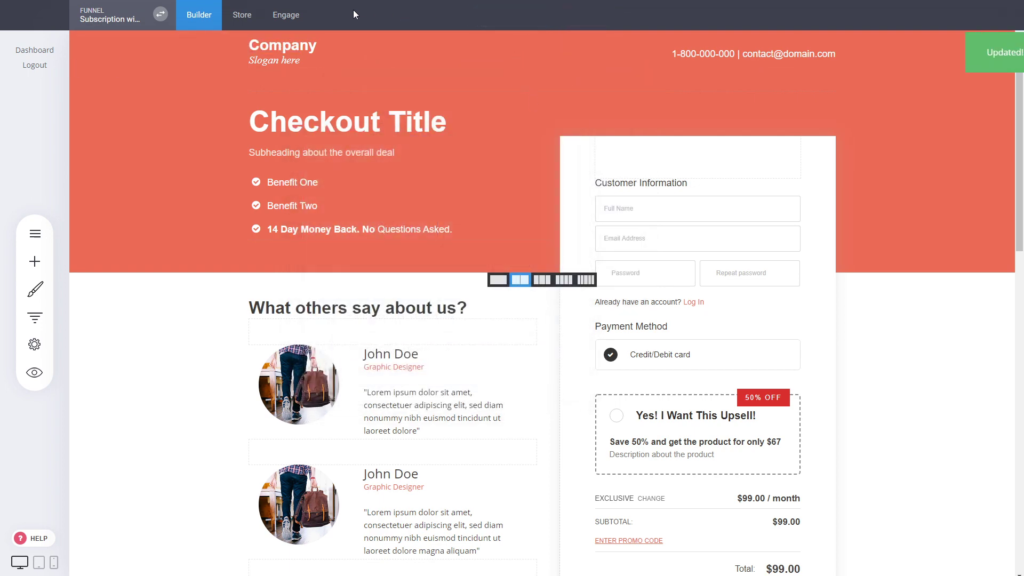
left_click(289, 15)
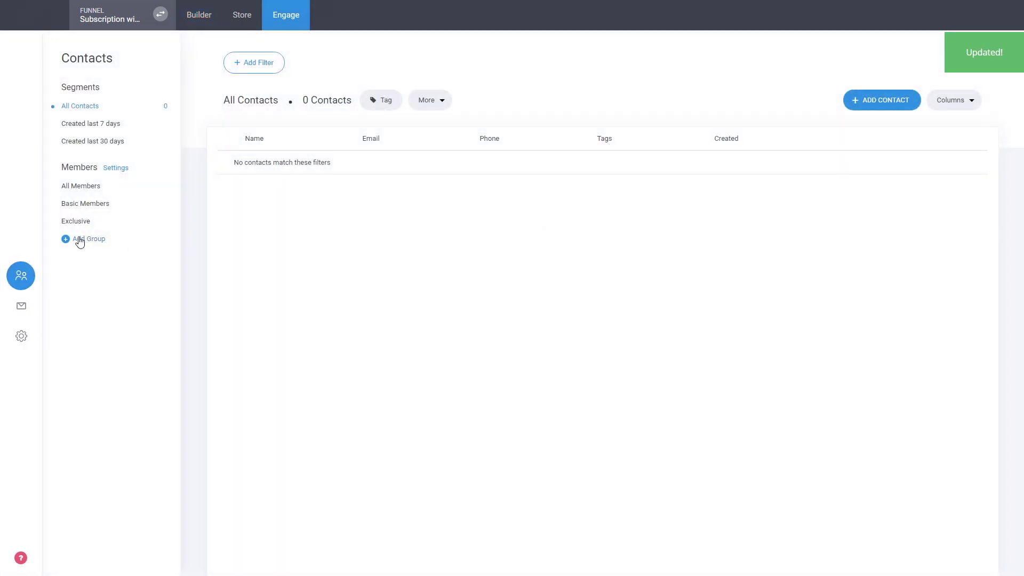
Step: Add a member group named 'Extra Videos' beneath the Exclusive group
left_click(82, 237)
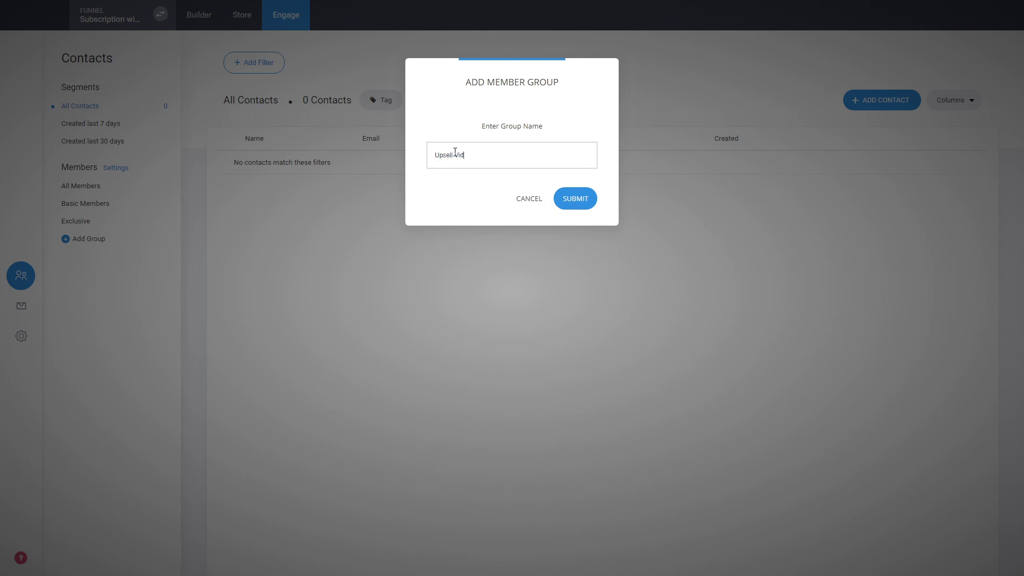
key("ctrl+a")
type("Ex")
left_click(581, 197)
left_click(238, 16)
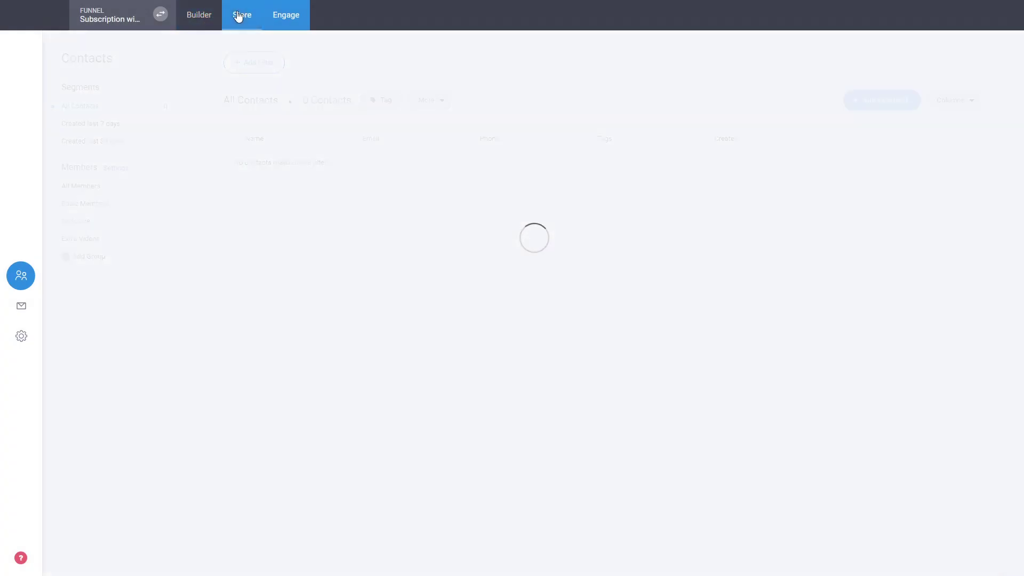
Step: Create a new membership product titled 'Extra Videos' that joins buyers to the Extra Videos group
left_click(71, 298)
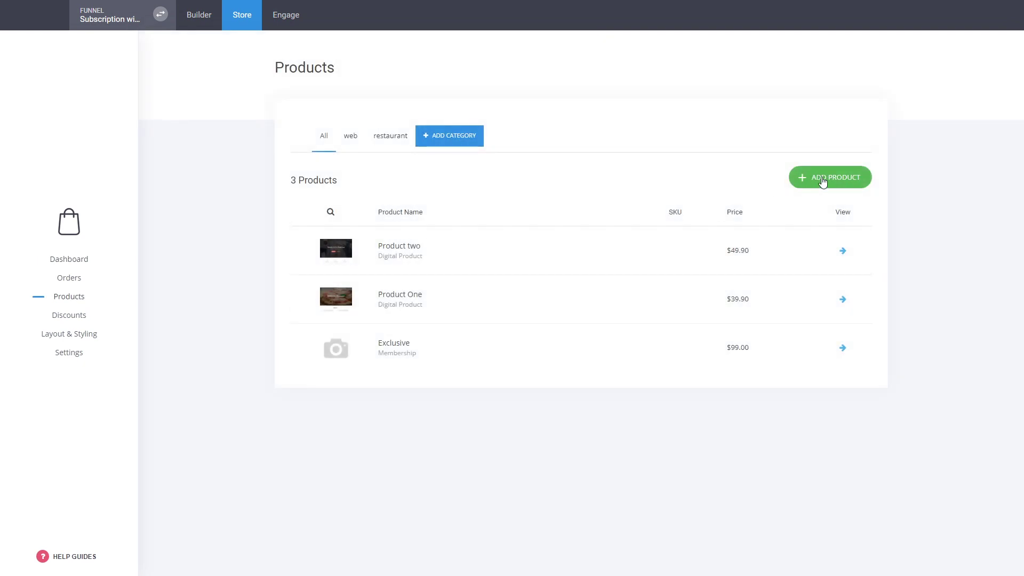
left_click(823, 182)
left_click(657, 144)
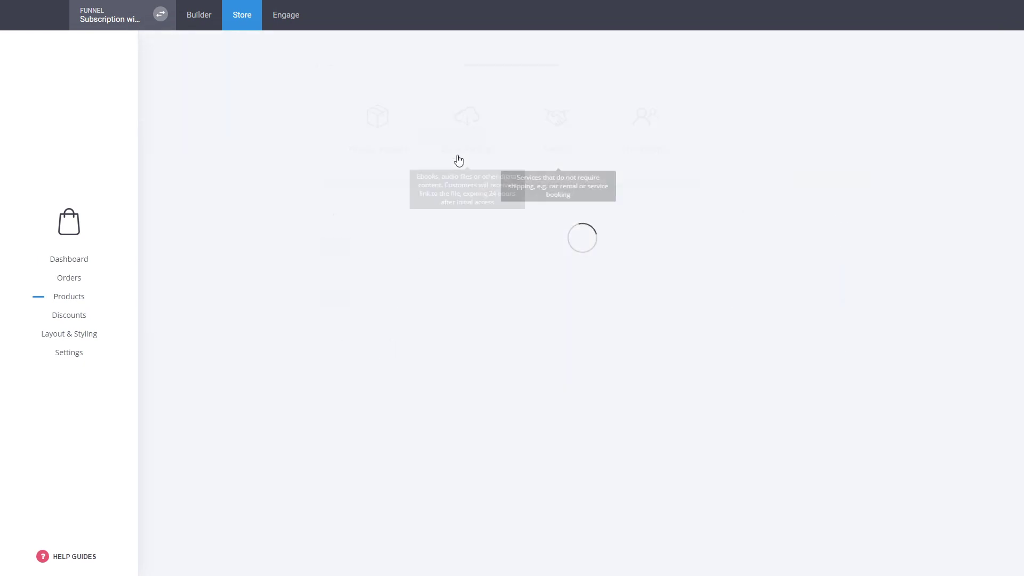
left_click(389, 147)
type("EX")
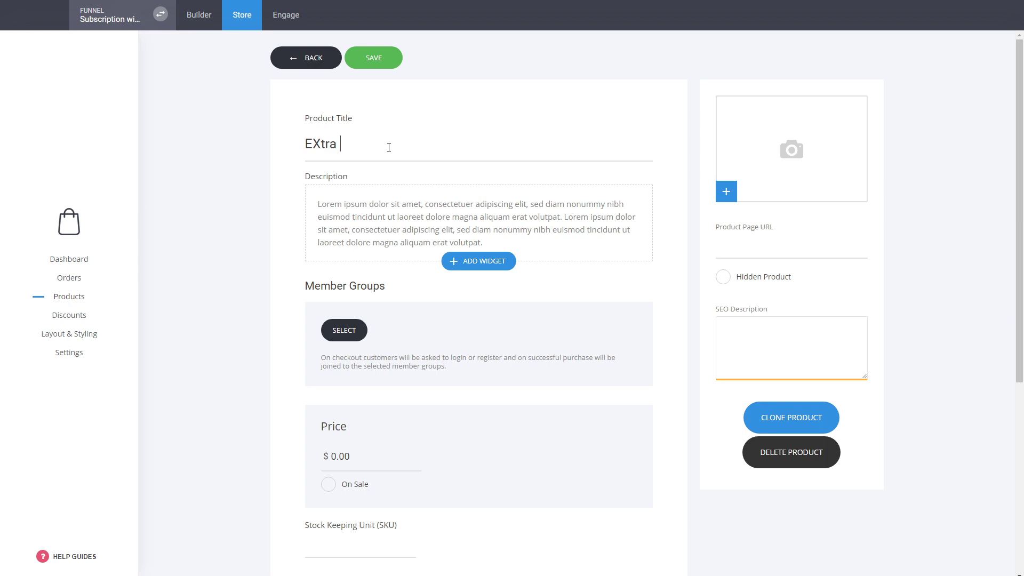
type("tra")
key("BackSpace")
key("BackSpace")
key("BackSpace")
type("ra Video")
left_click(339, 336)
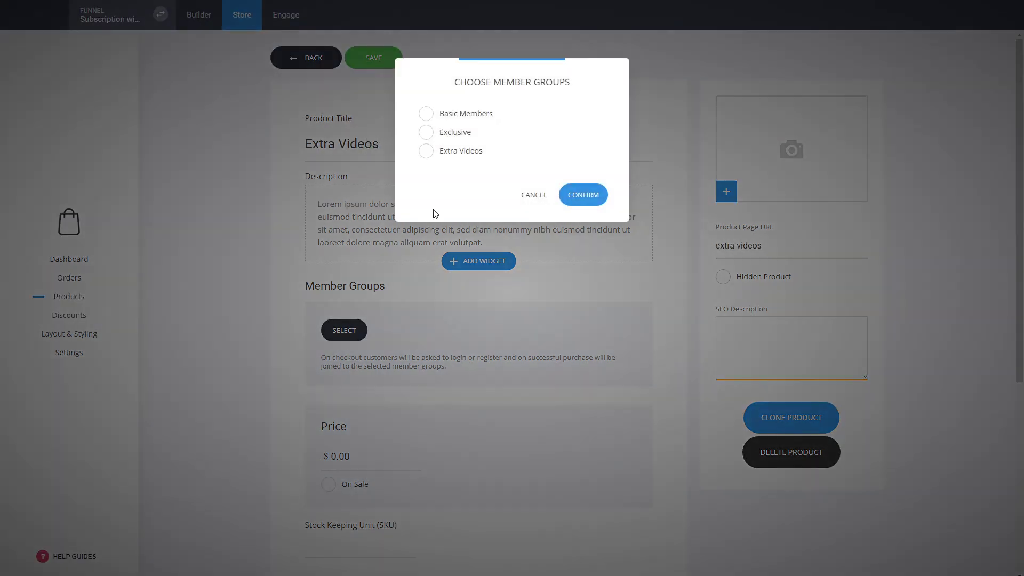
left_click(457, 152)
left_click(570, 193)
Step: Price it at $29 as a monthly subscription in the web category, and save the product
left_click(314, 462)
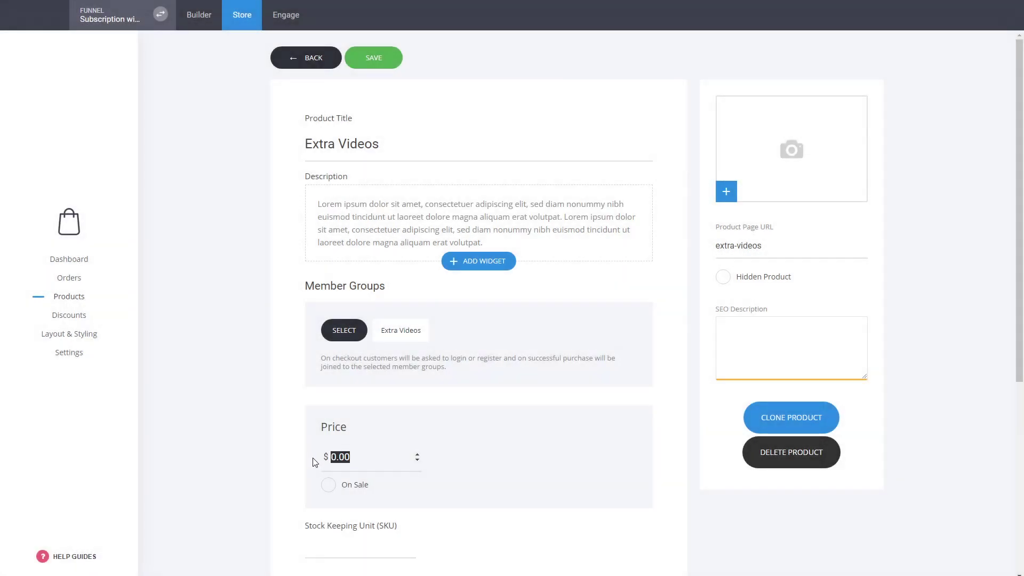
type("29")
scroll(315, 462, "down", 3)
left_click(360, 429)
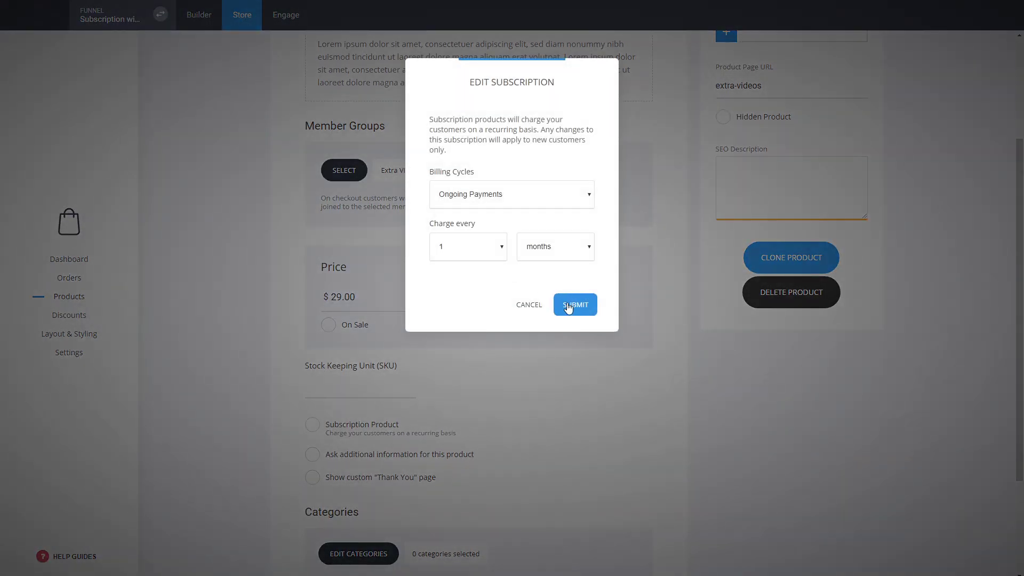
left_click(570, 304)
scroll(232, 294, "down", 3)
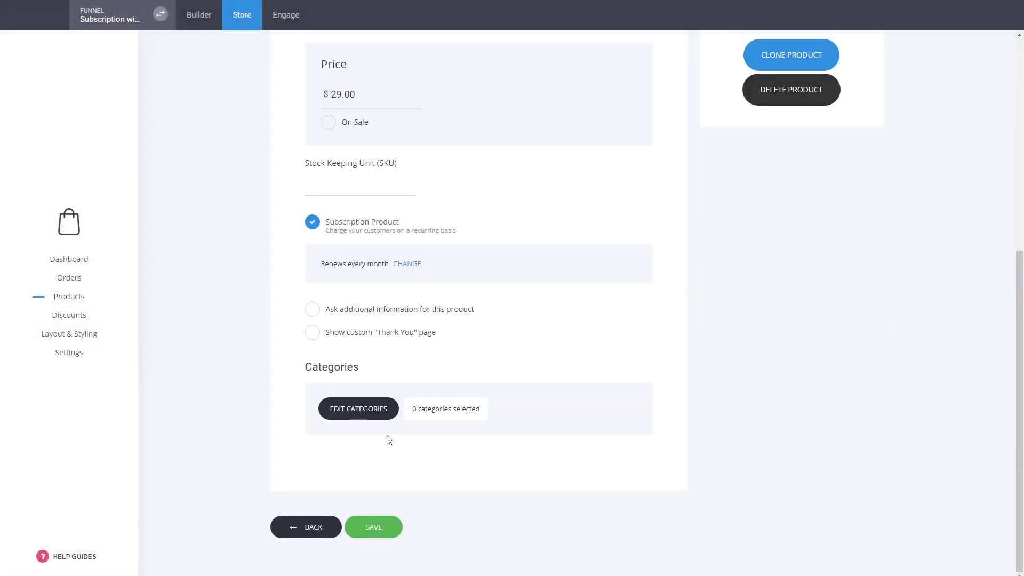
left_click(380, 414)
left_click(438, 130)
left_click(600, 253)
left_click(390, 528)
Step: Go back to the builder and open the funnel's Checkout step page
left_click(208, 24)
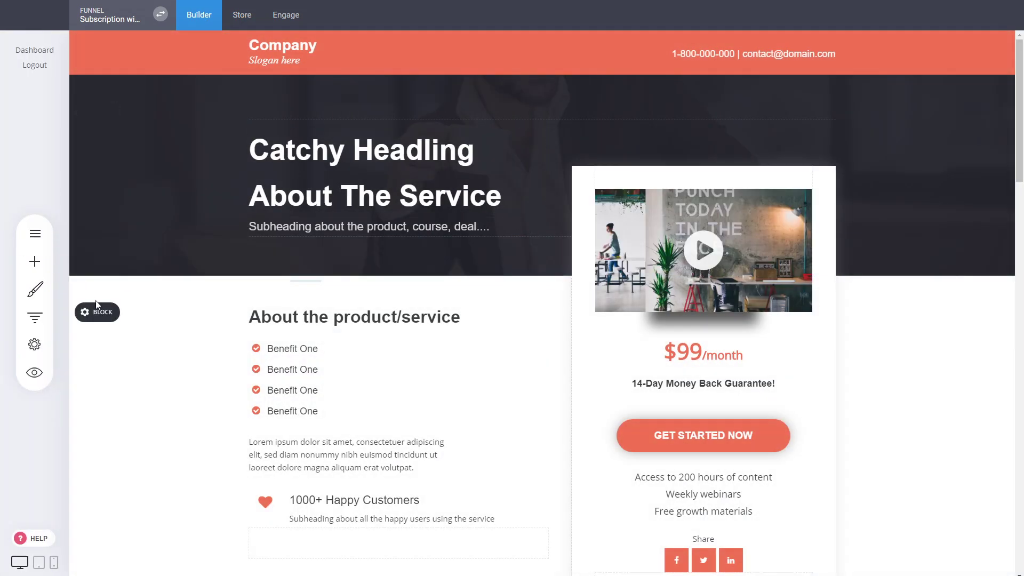
left_click(35, 317)
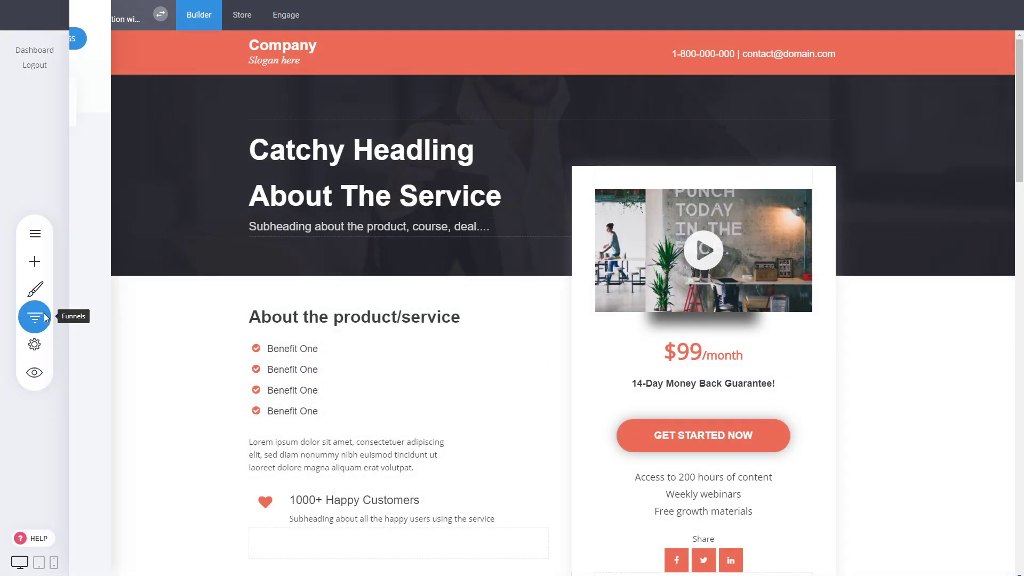
left_click(282, 243)
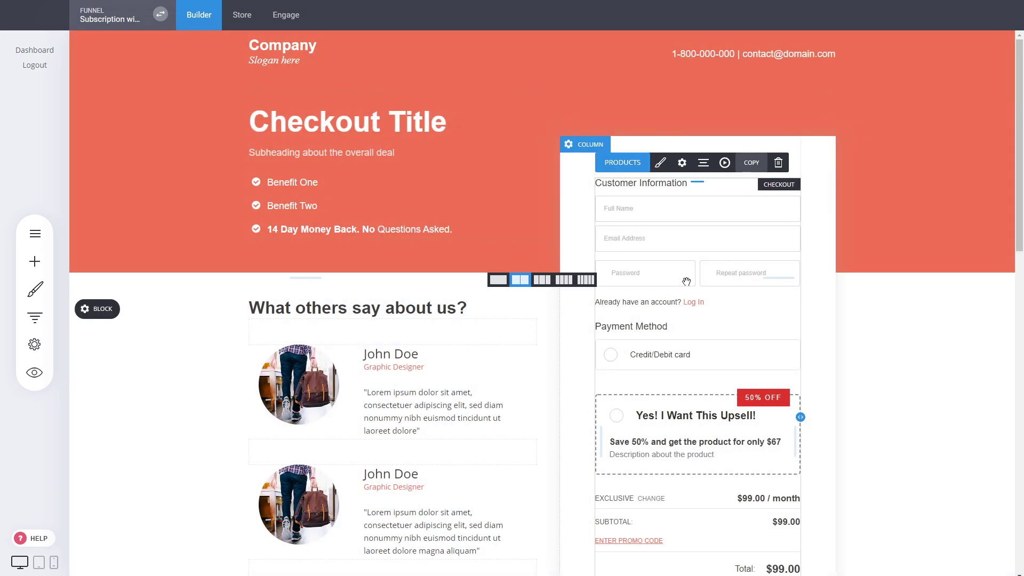
Step: Replace Product One with Extra Videos in the checkout's bump offer and save the page
left_click(686, 282)
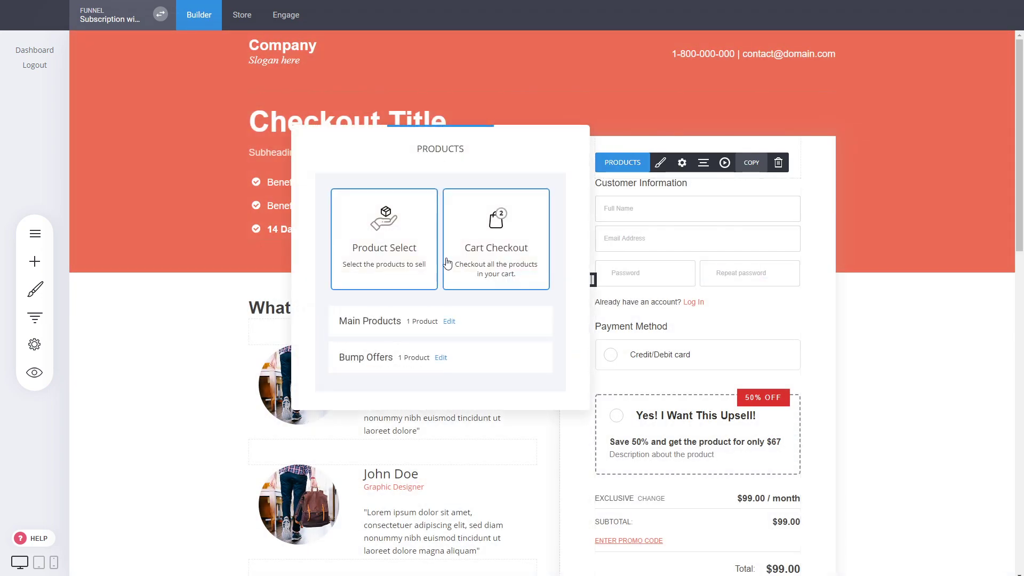
left_click(440, 358)
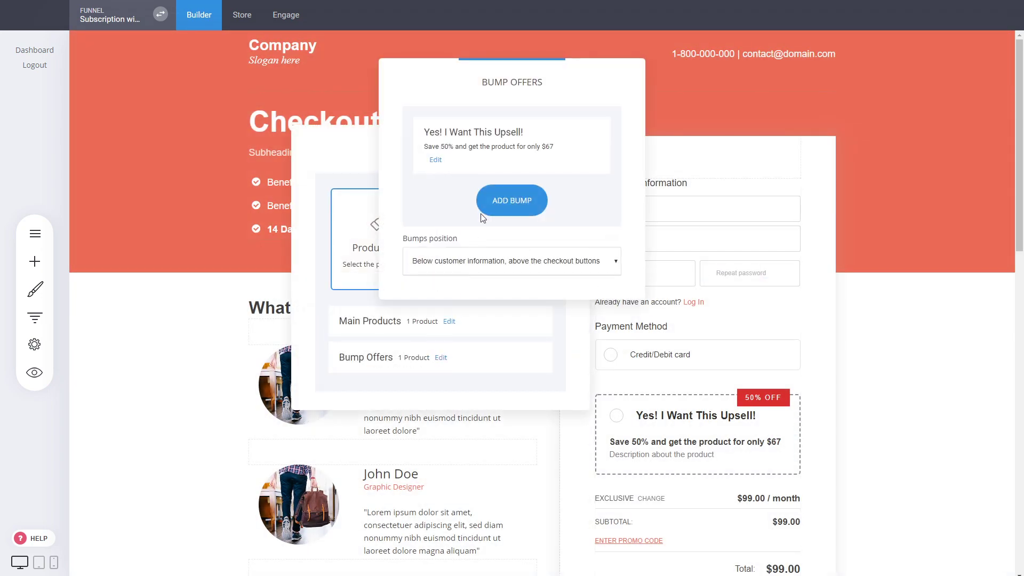
left_click(437, 161)
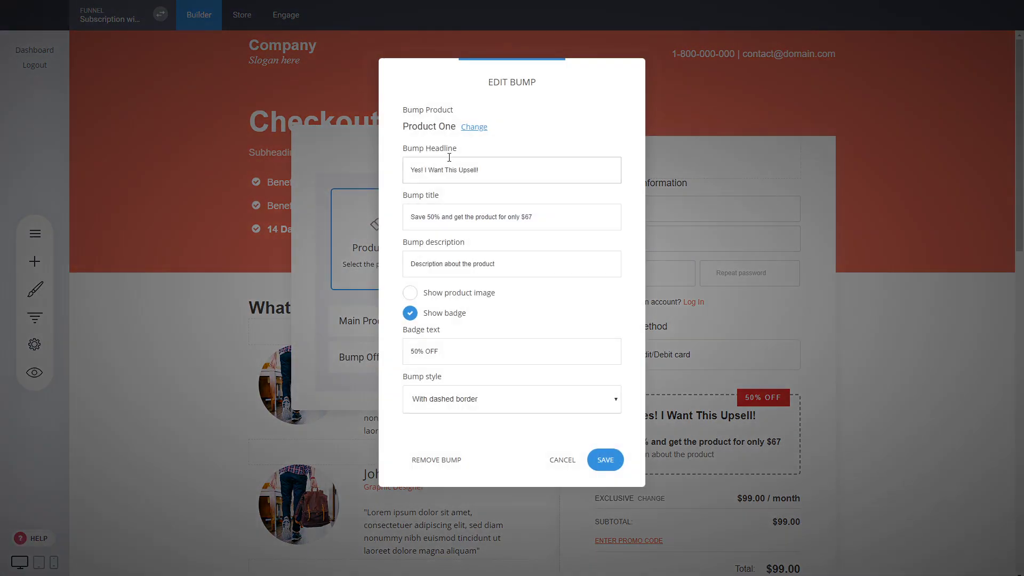
left_click(476, 127)
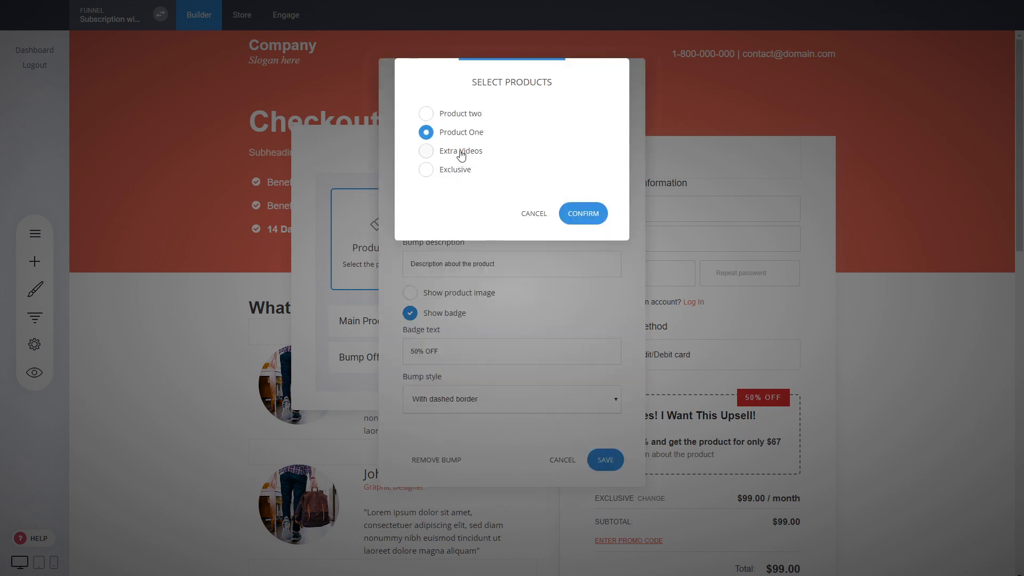
left_click(461, 153)
left_click(593, 216)
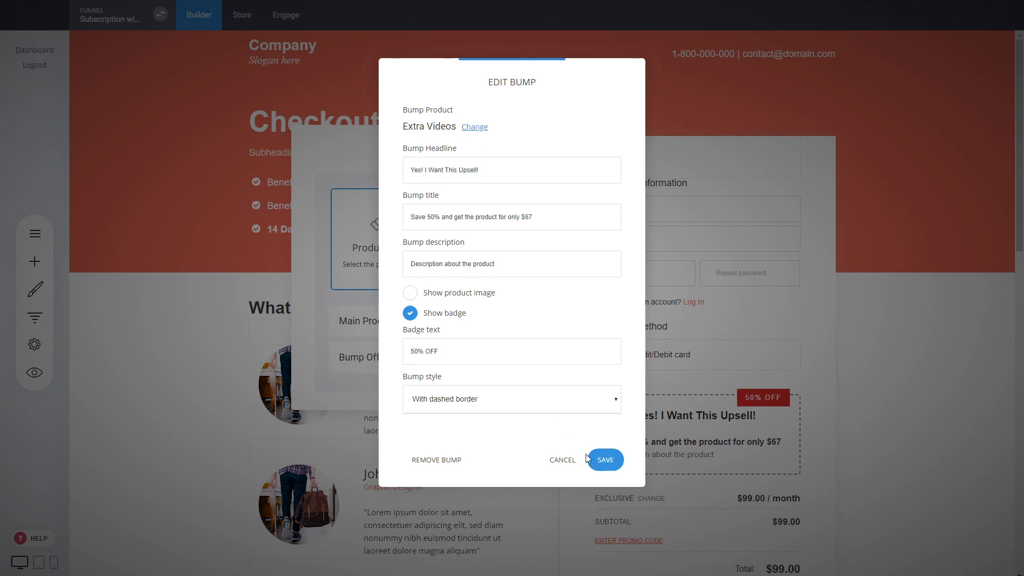
left_click(602, 460)
left_click(549, 396)
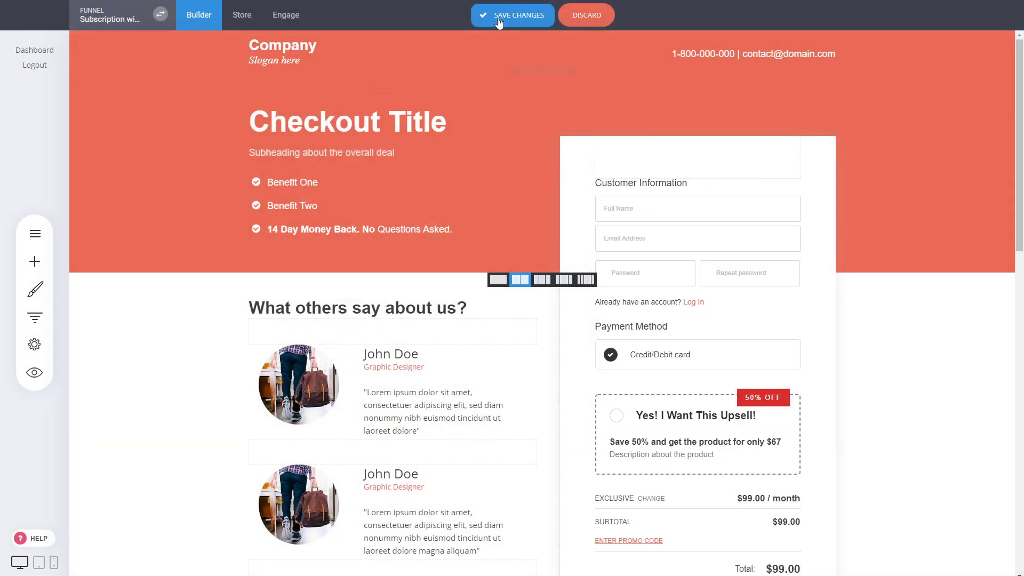
left_click(507, 15)
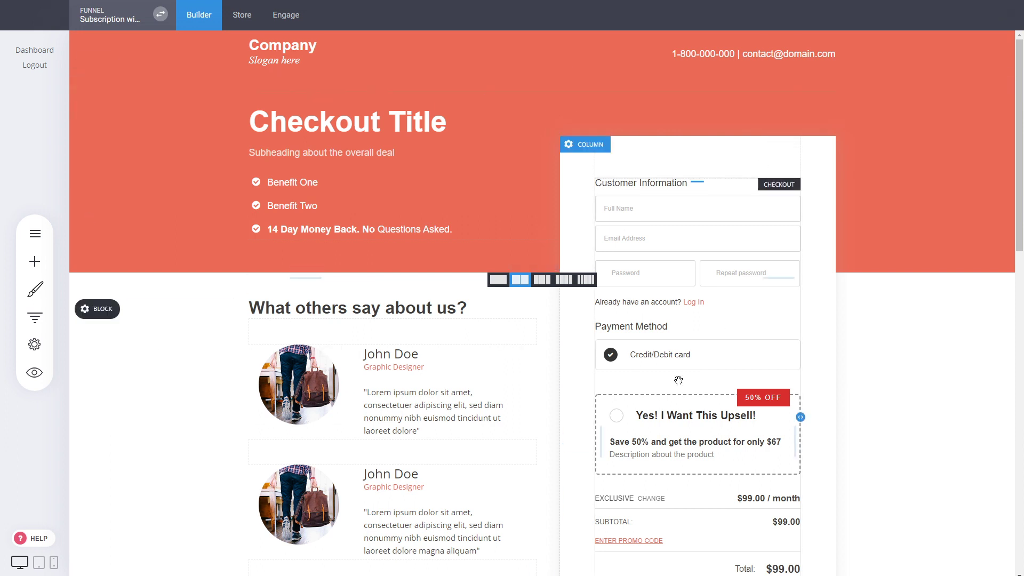
Step: In the Dashboard page settings, set access to Members Only for the Exclusive group
left_click(35, 318)
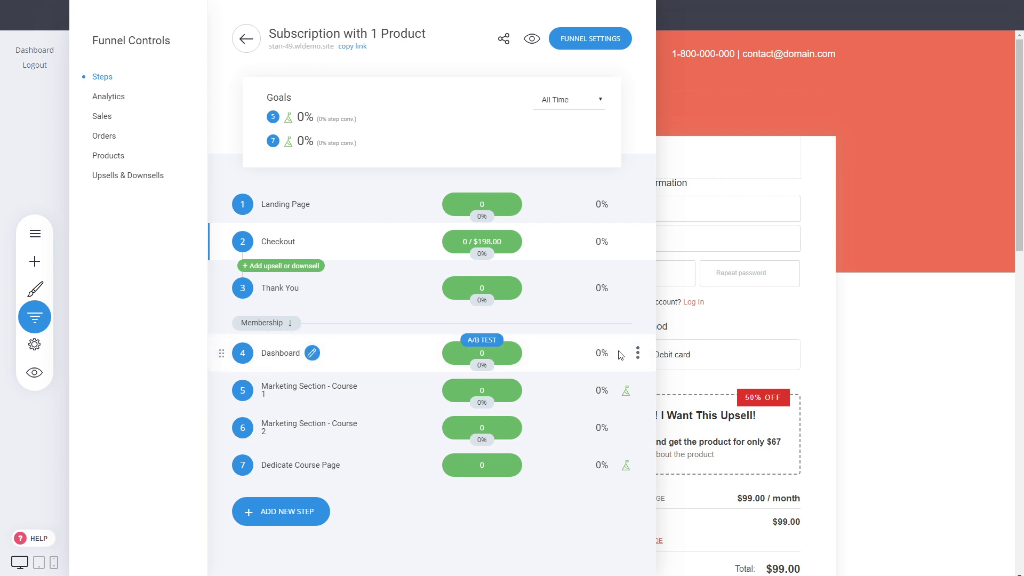
left_click(637, 353)
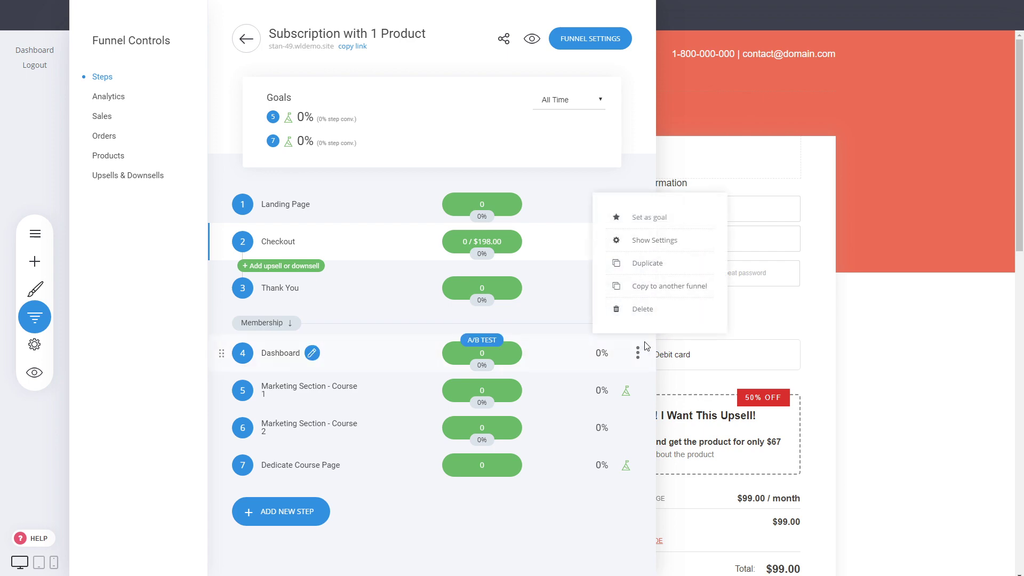
left_click(643, 241)
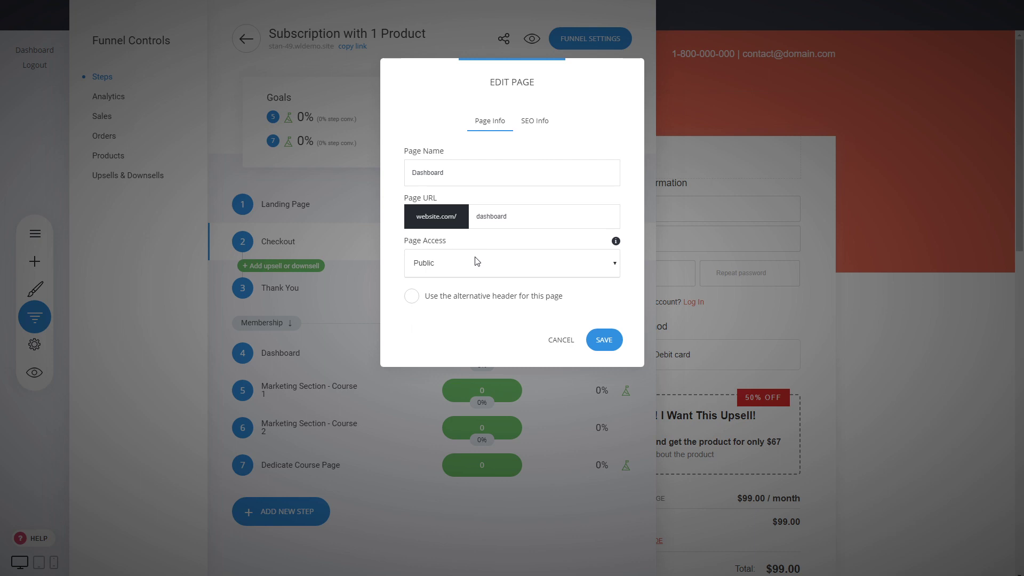
left_click(440, 305)
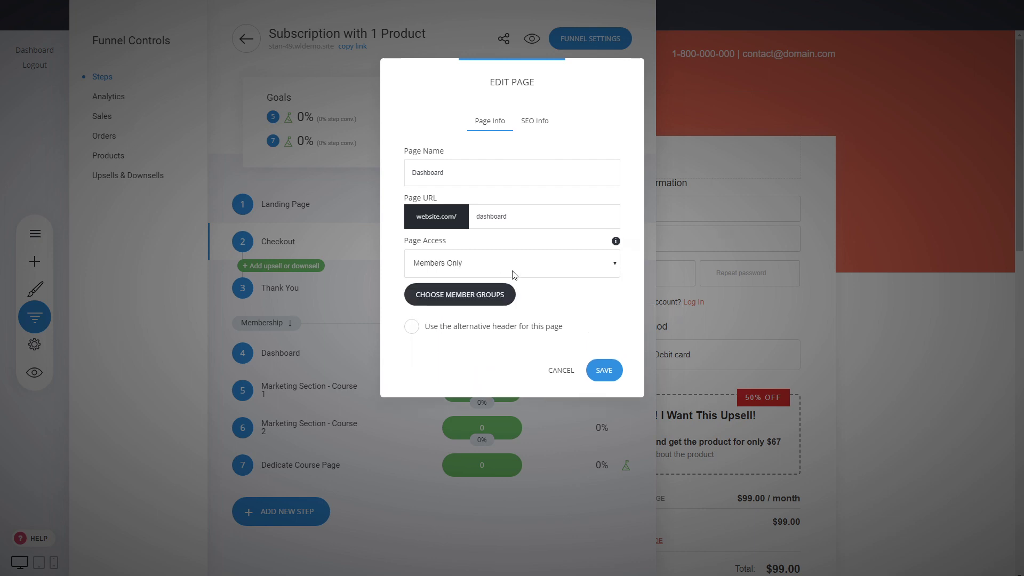
left_click(505, 300)
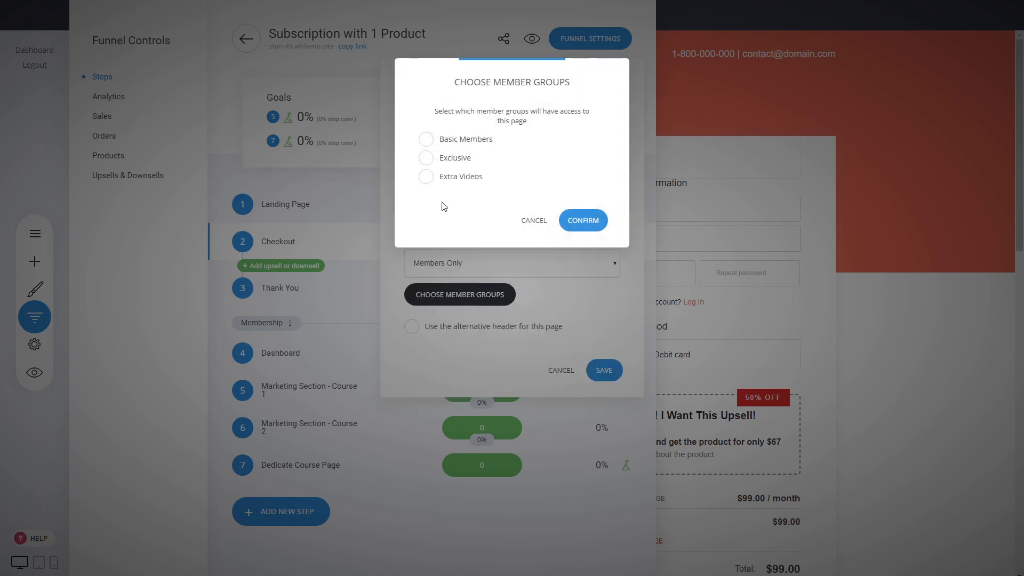
left_click(458, 160)
left_click(583, 221)
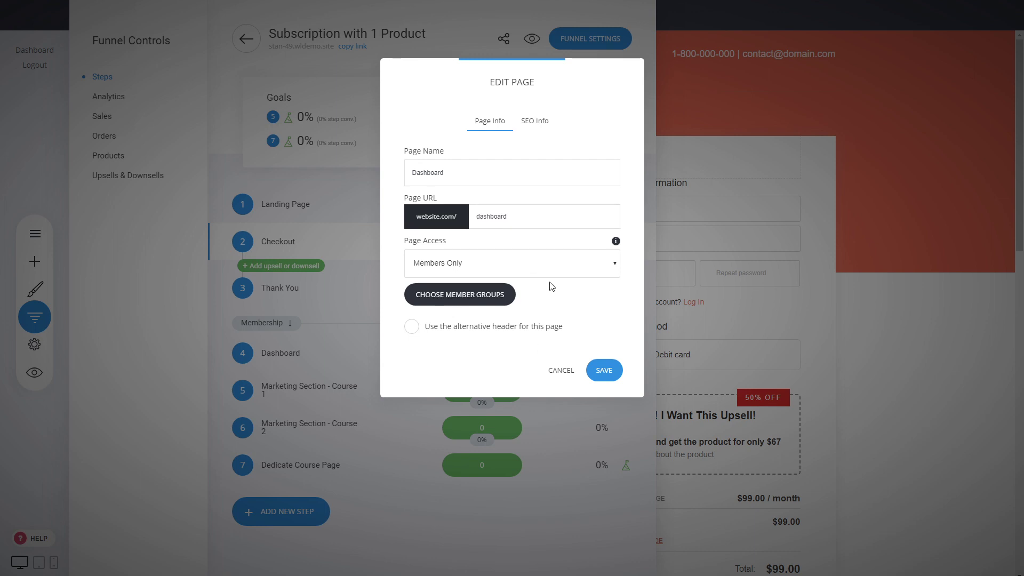
Step: Save the Dashboard's access, then limit Marketing Section - Course 1 to Exclusive members and save
left_click(603, 369)
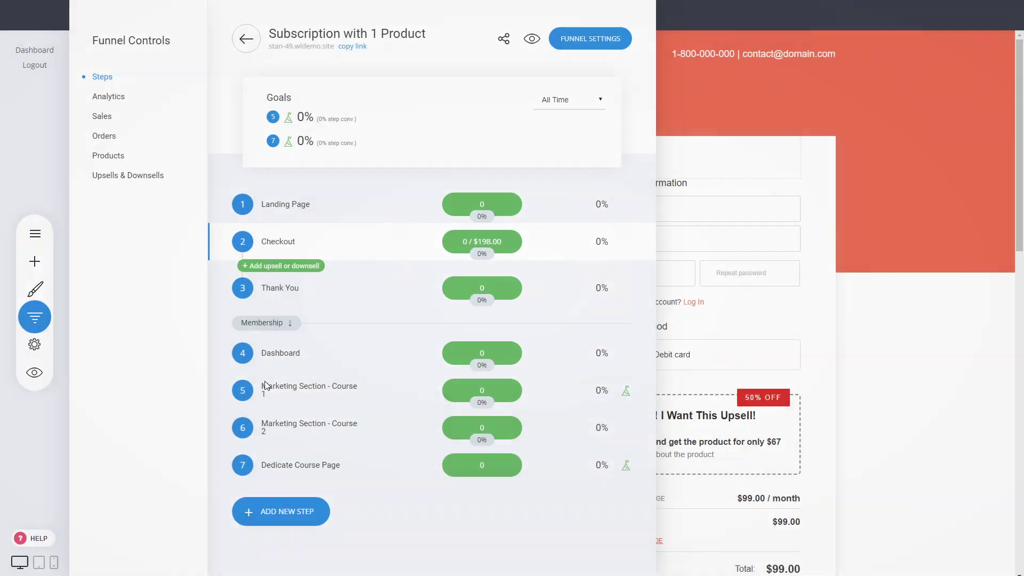
left_click(637, 391)
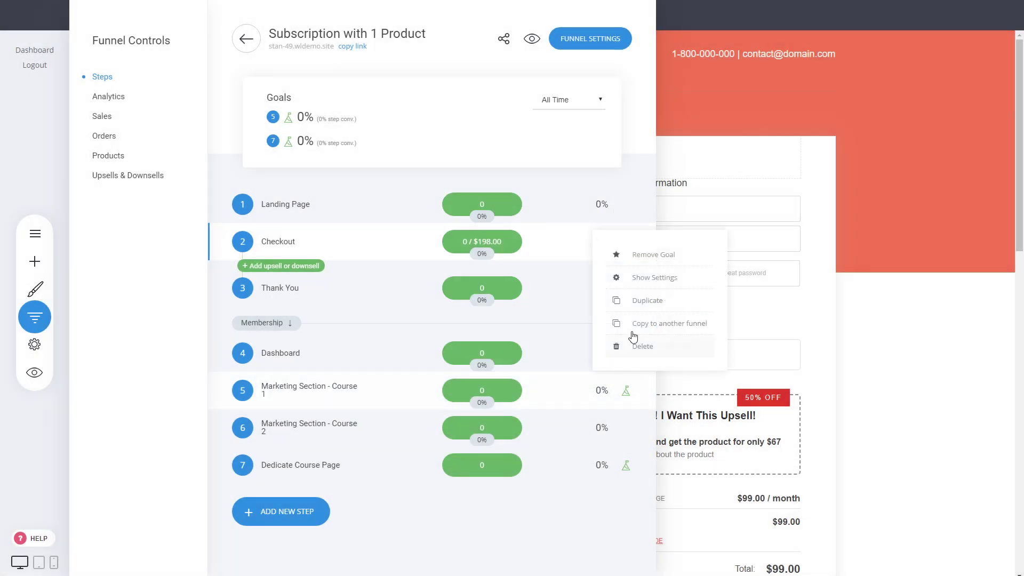
left_click(638, 277)
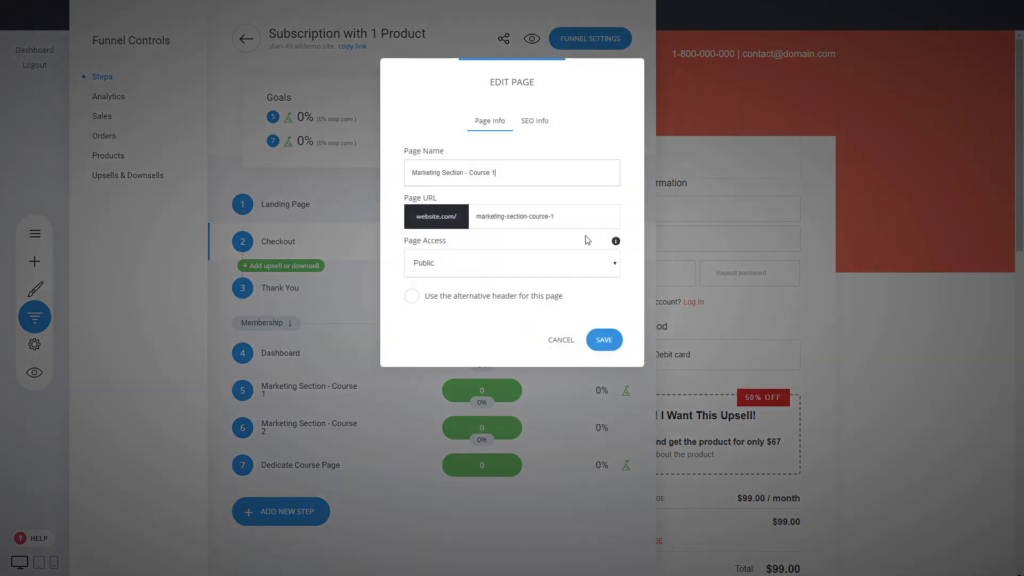
left_click(459, 299)
left_click(473, 294)
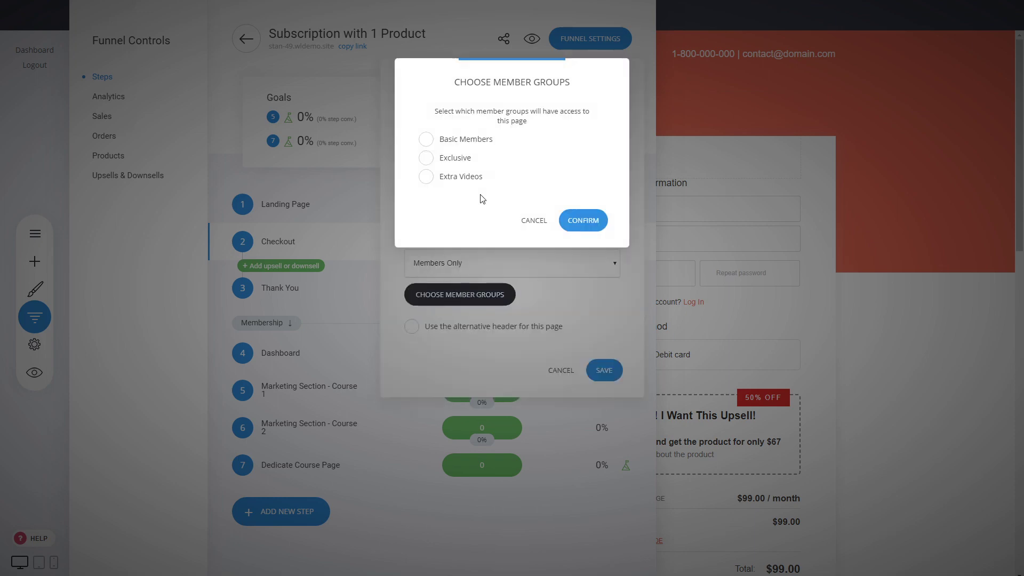
left_click(461, 158)
left_click(579, 224)
left_click(602, 372)
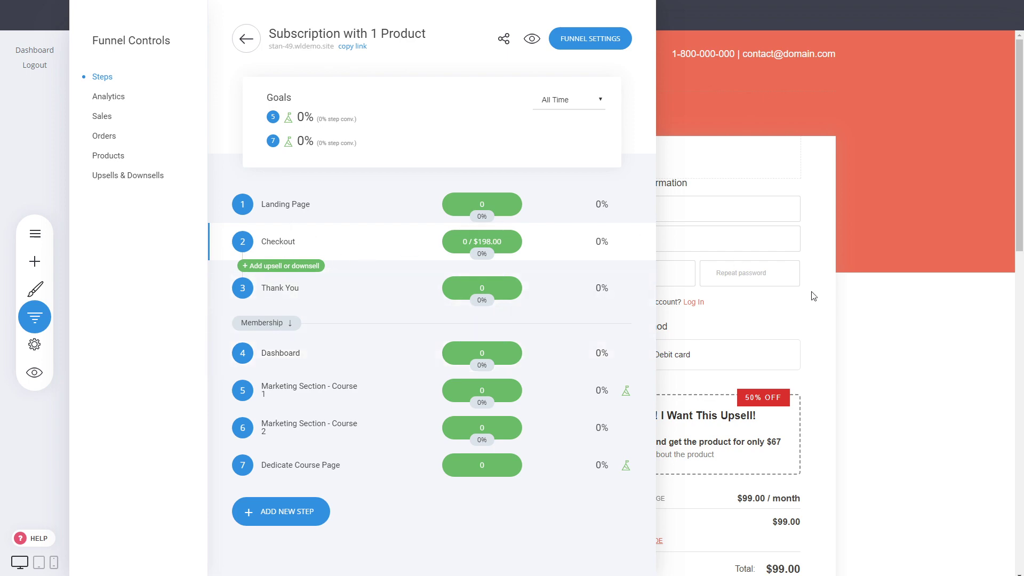
left_click(865, 311)
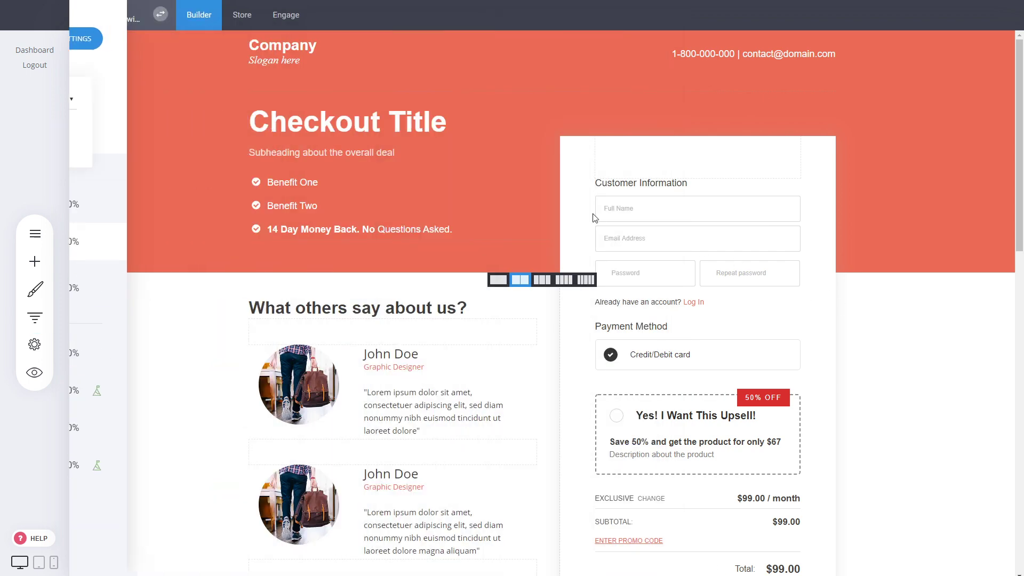
Step: Confirm the Exclusive group under Engage > Members has 0 members, then return to the Builder
left_click(296, 20)
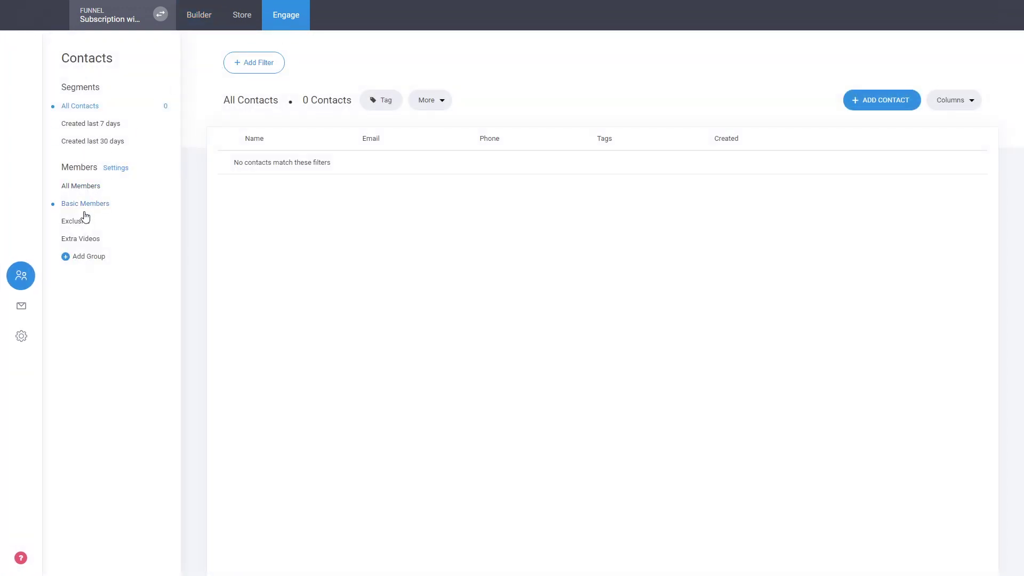
left_click(84, 223)
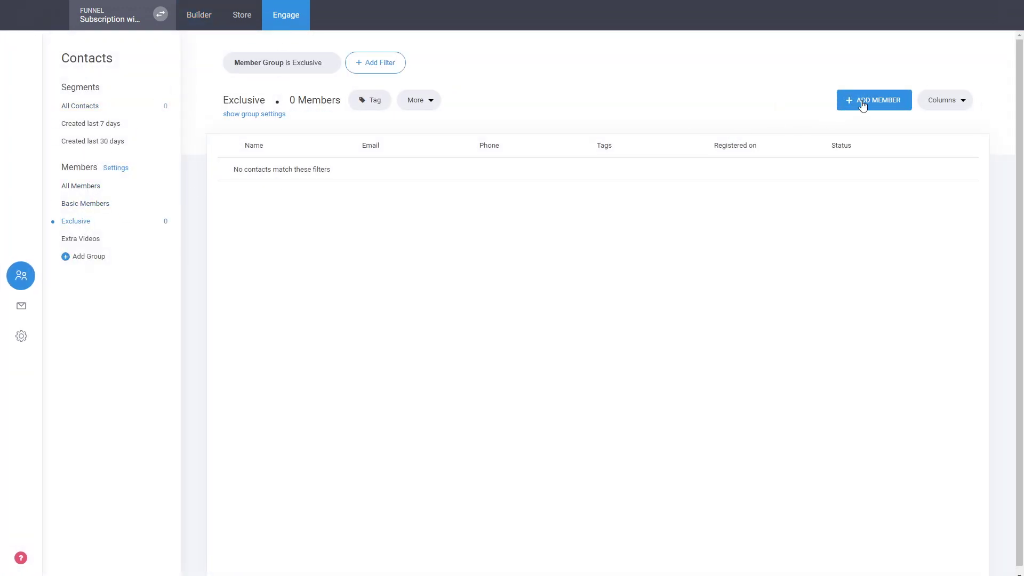
left_click(191, 15)
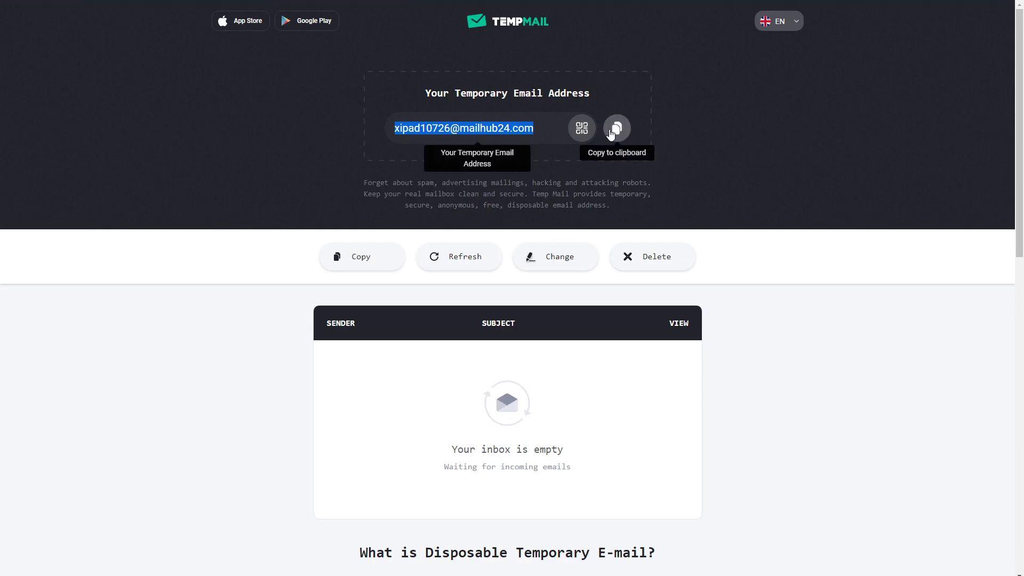
Step: Copy the disposable email address shown on the Temp Mail page
left_click(615, 133)
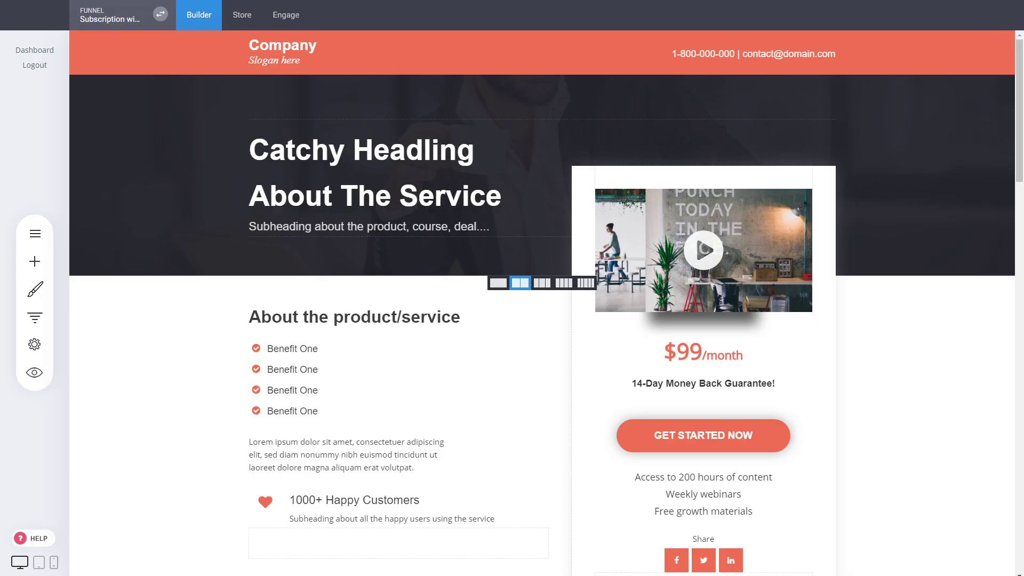
Step: Preview the landing page as a visitor and follow GET STARTED NOW to the checkout
left_click(33, 374)
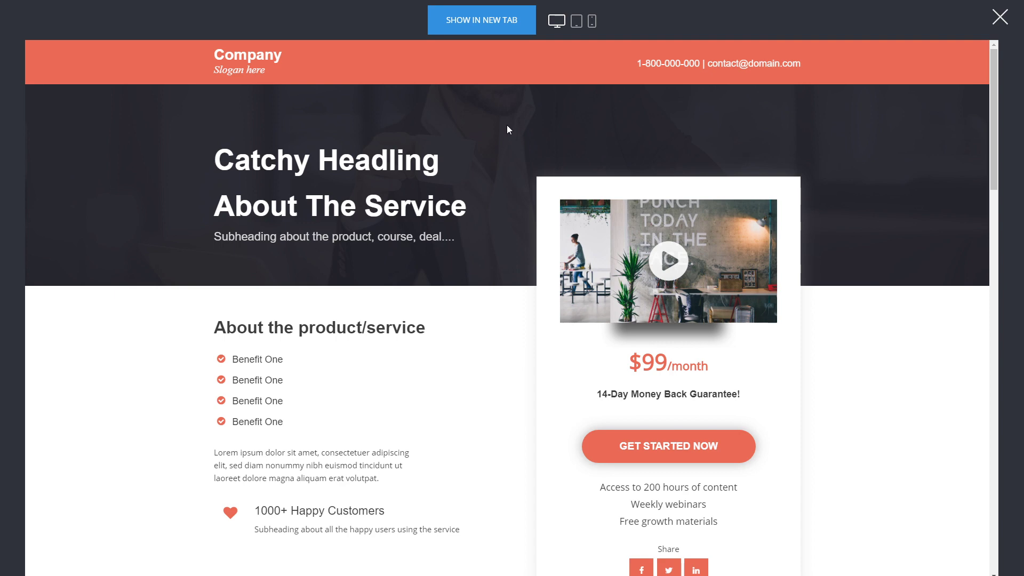
scroll(490, 188, "down", 5)
scroll(490, 188, "down", 5)
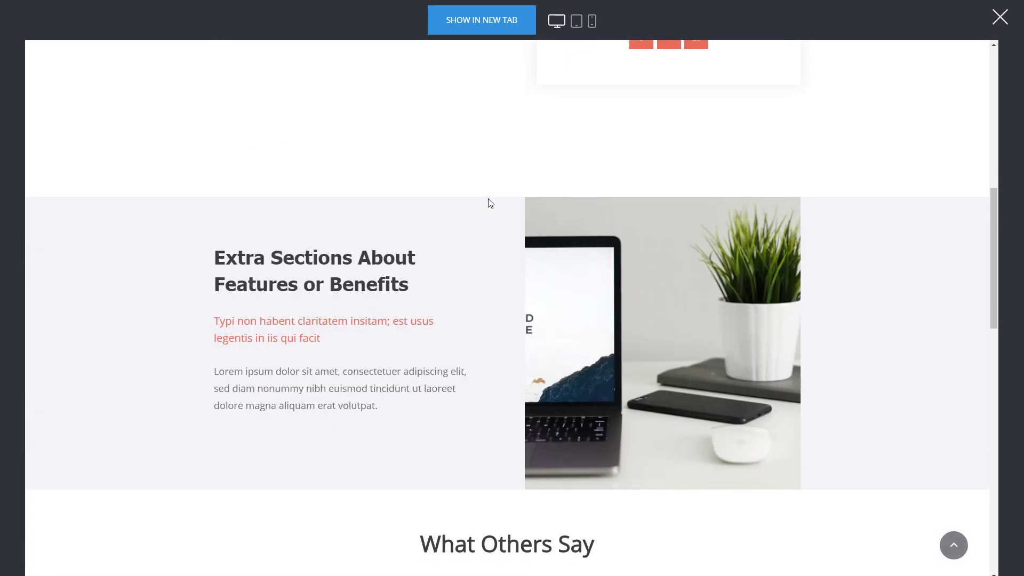
scroll(293, 243, "down", 15)
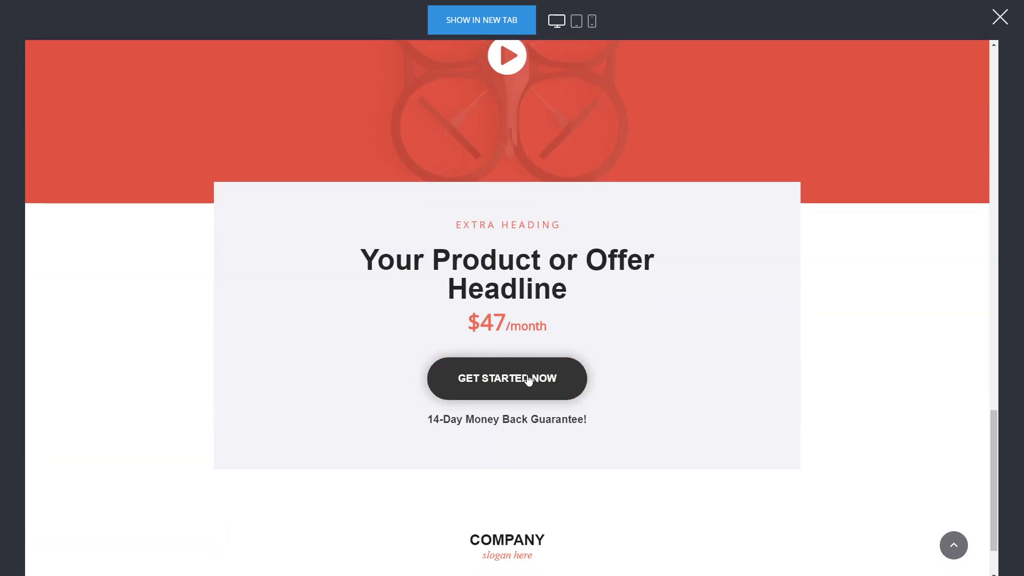
left_click(528, 378)
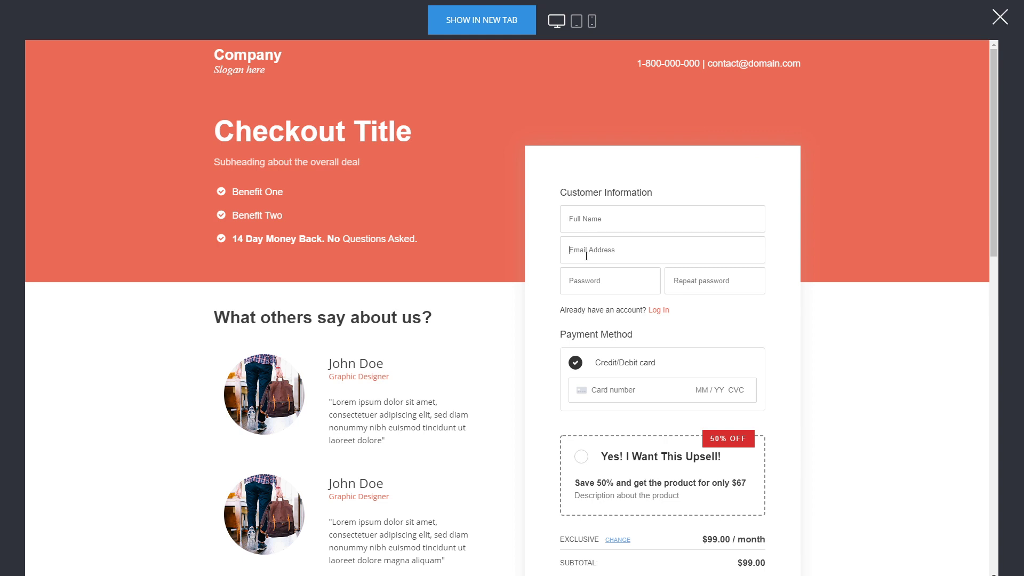
Step: Paste the temporary email, enter the full name, and type the account password twice
key("ctrl+v")
type("Jo")
left_click(589, 282)
type("123456")
left_click(706, 284)
type("12")
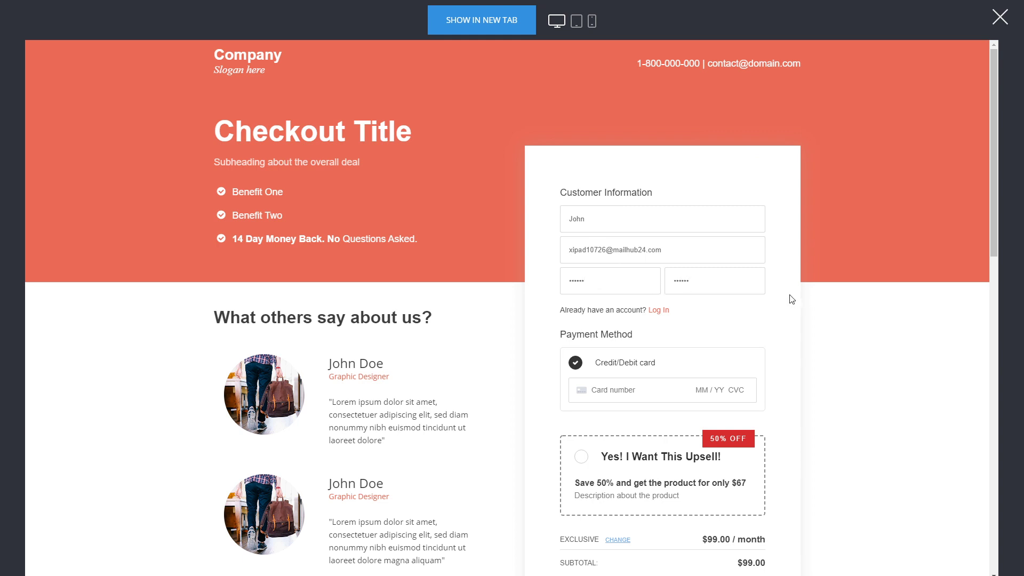
Step: Enter the test card number, expiry date and CVC
left_click(615, 390)
type("42 ")
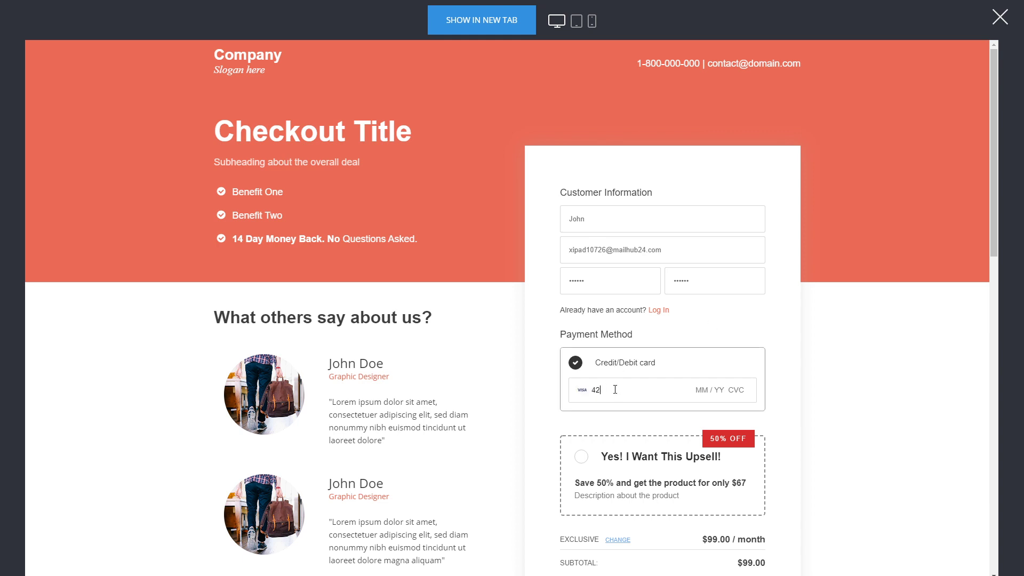
type("04 / 24 242")
scroll(800, 331, "down", 3)
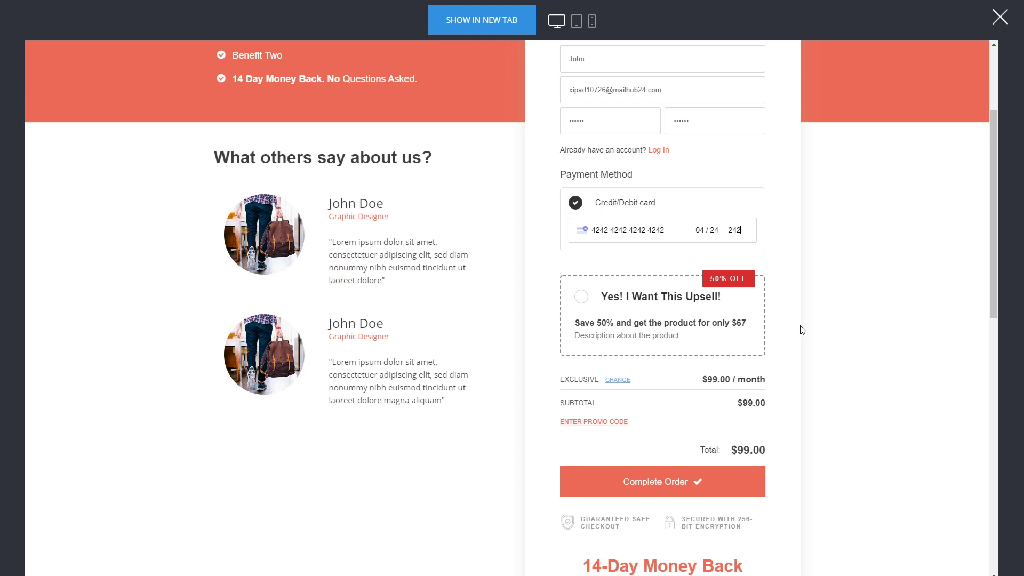
Step: Tick 'Yes! I Want This Upsell!' to add Extra Videos for $128.00, then complete the order
left_click(630, 301)
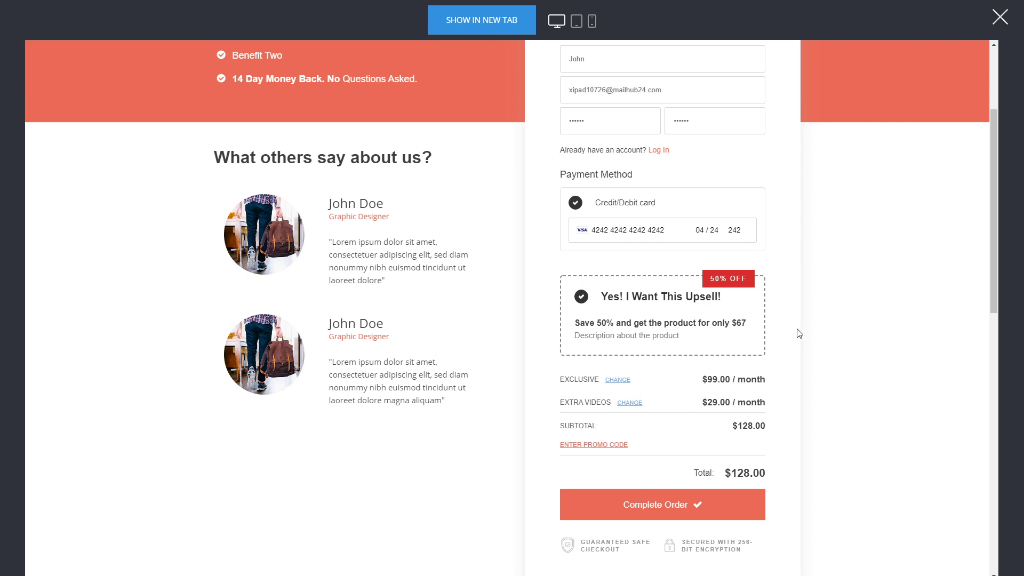
scroll(794, 337, "down", 1)
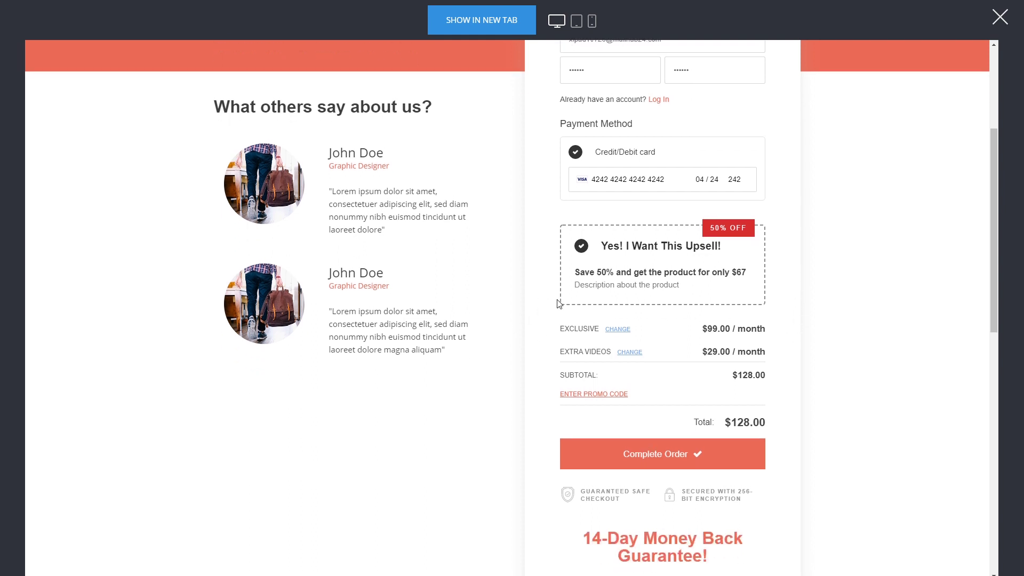
scroll(699, 339, "up", 1)
left_click(657, 507)
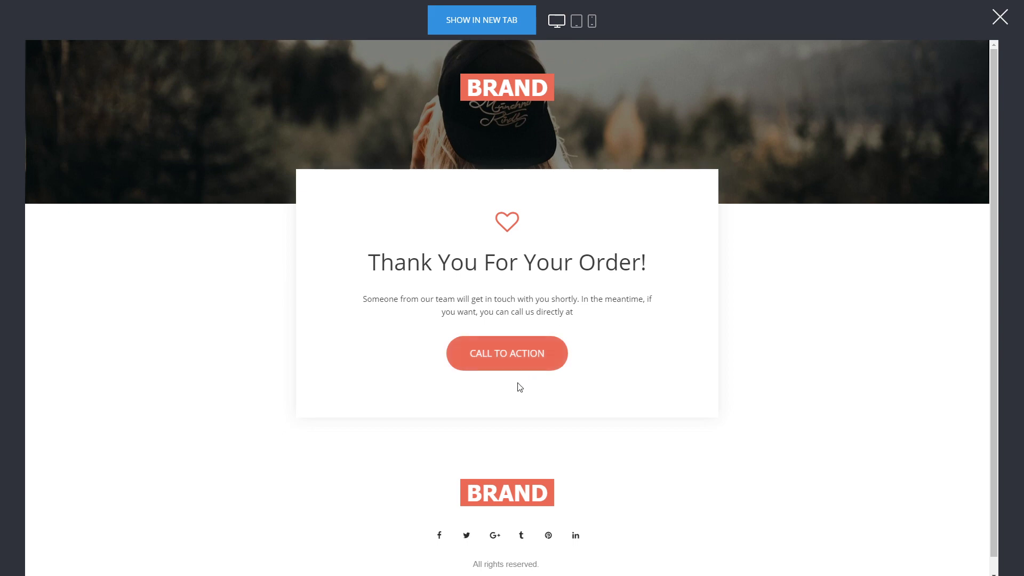
Step: Follow the thank-you page's CALL TO ACTION to the members' welcome dashboard
left_click(522, 366)
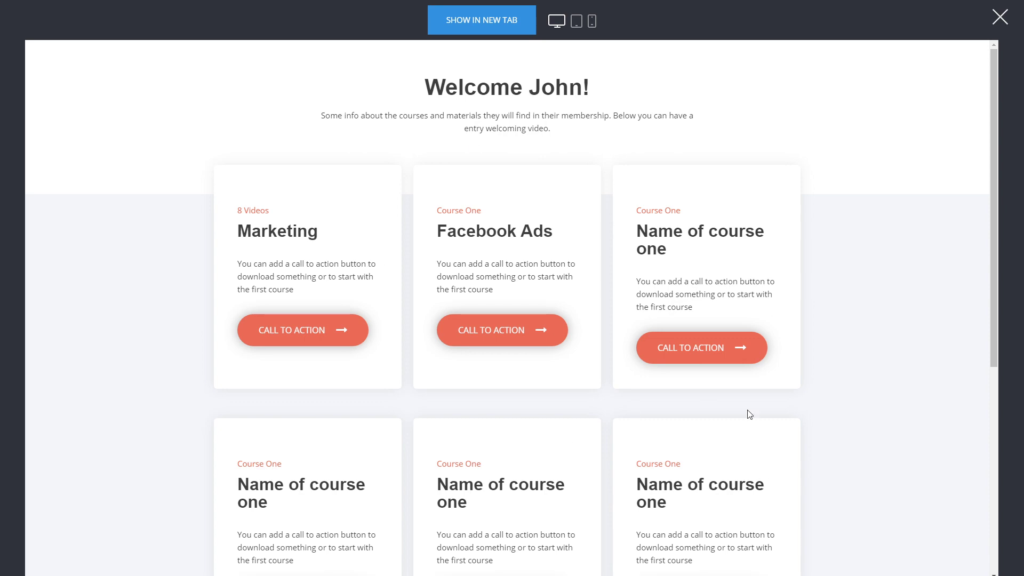
scroll(251, 337, "down", 3)
scroll(398, 299, "down", 2)
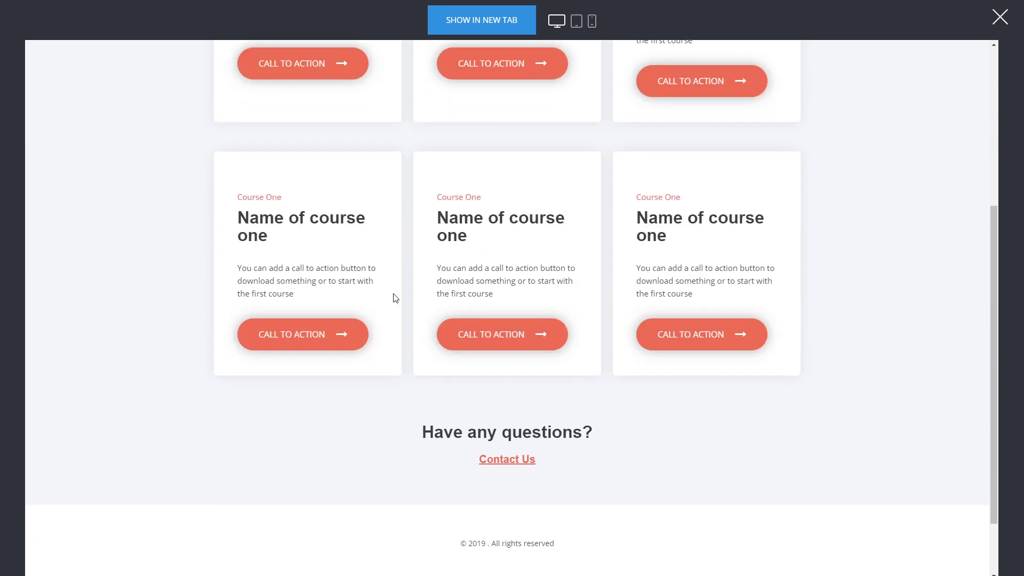
scroll(396, 298, "up", 3)
scroll(376, 290, "up", 2)
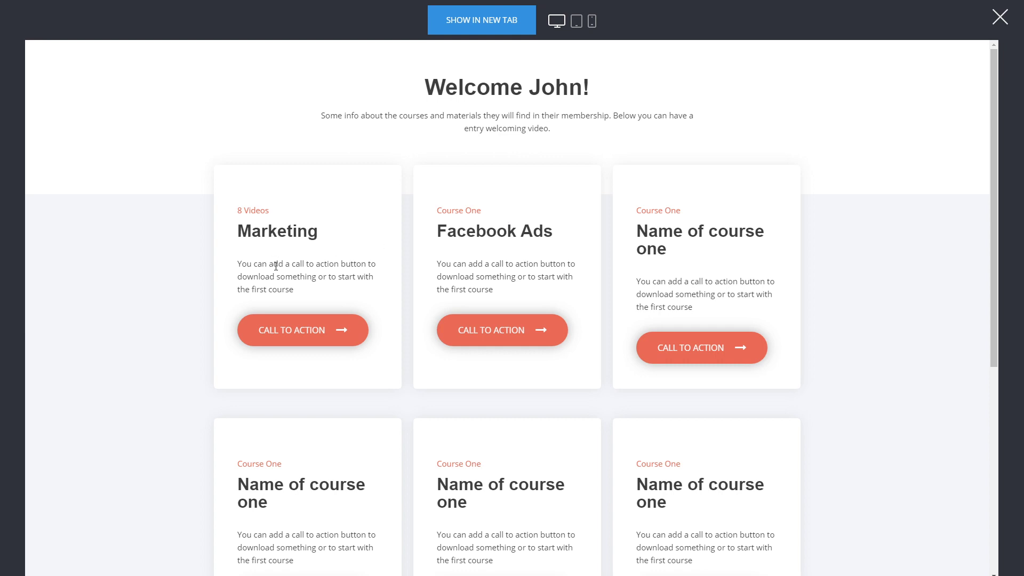
Step: Open the Marketing and Facebook Ads course pages, returning to the dashboard after each
left_click(314, 330)
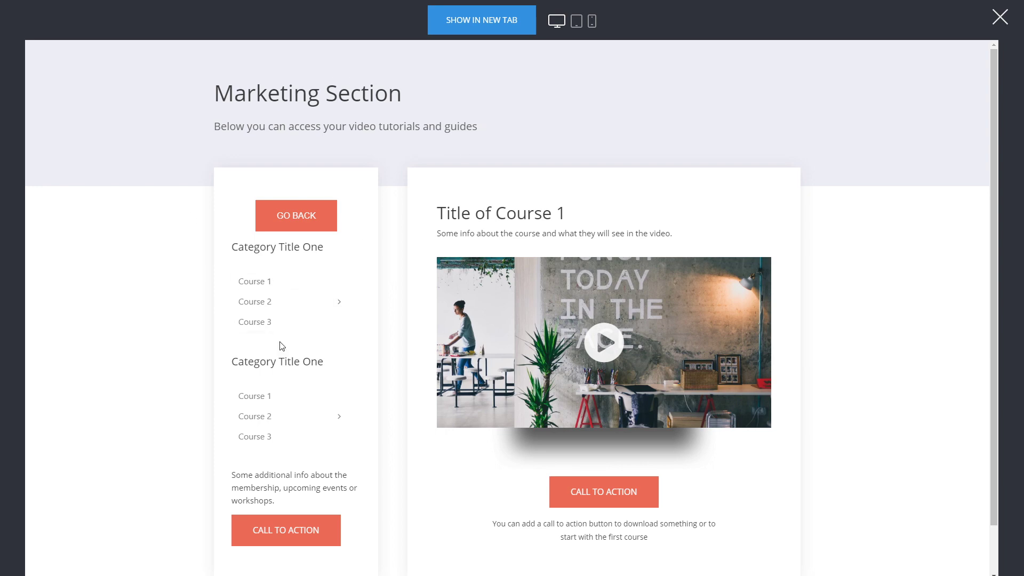
left_click(298, 227)
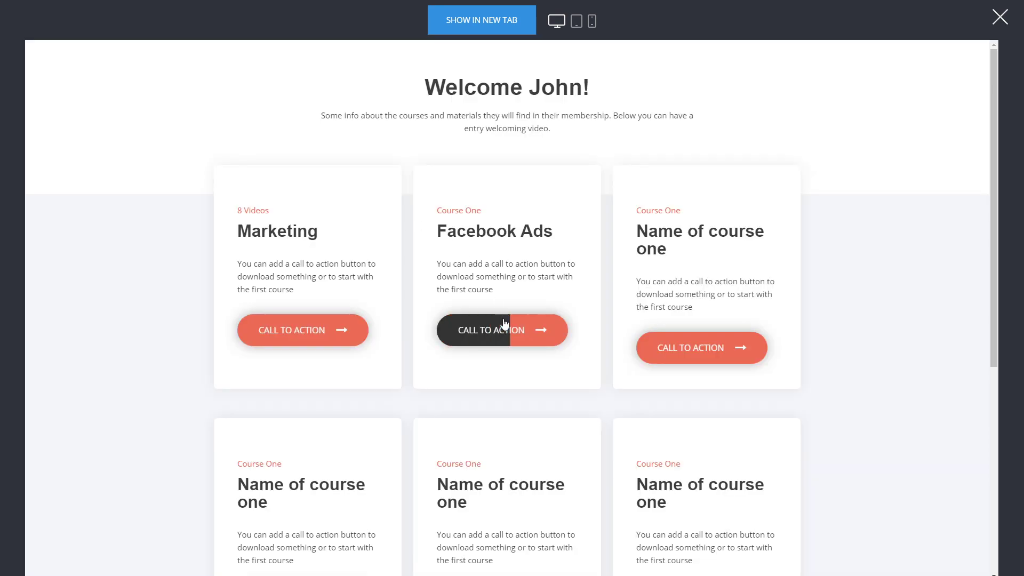
left_click(505, 324)
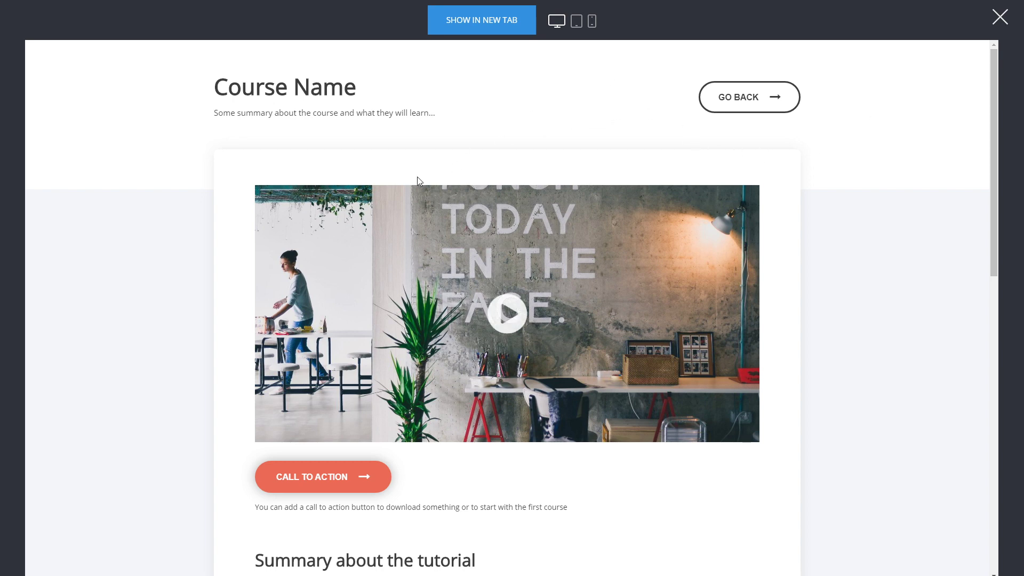
left_click(772, 97)
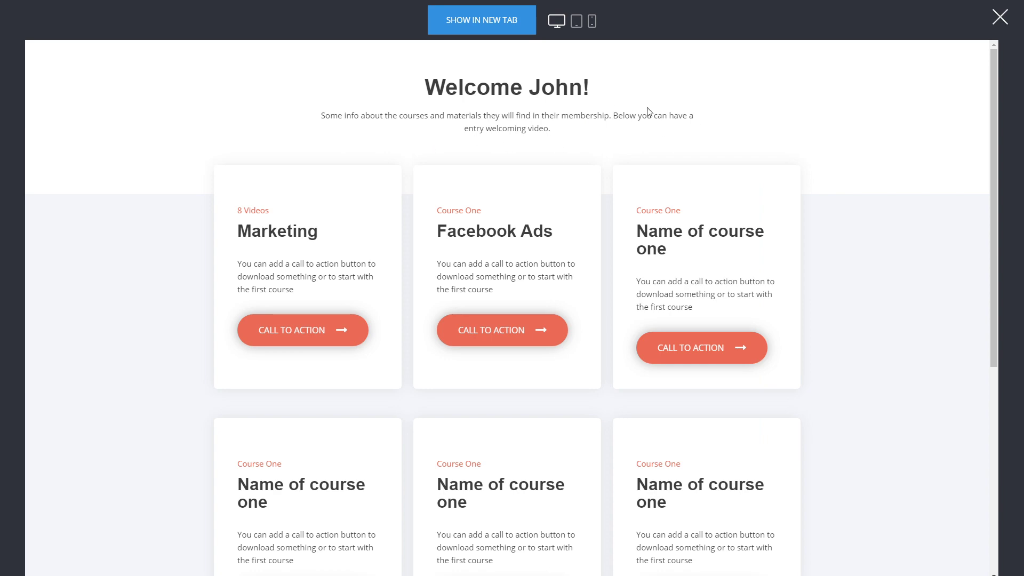
scroll(677, 218, "down", 1)
scroll(808, 338, "down", 2)
Step: Glance at the 'Your membership details' email, then return to the inbox list
scroll(807, 339, "up", 3)
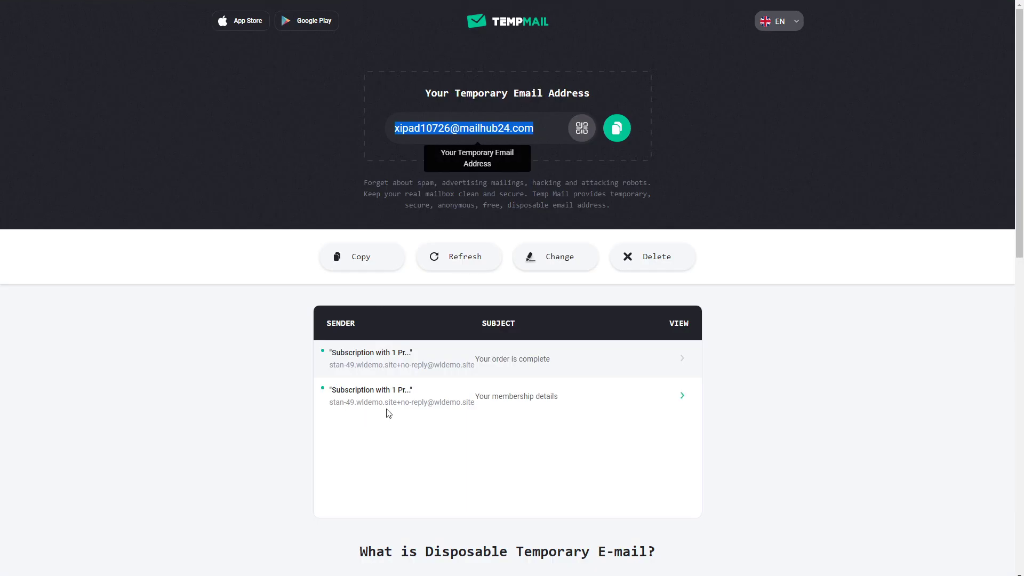
left_click(445, 398)
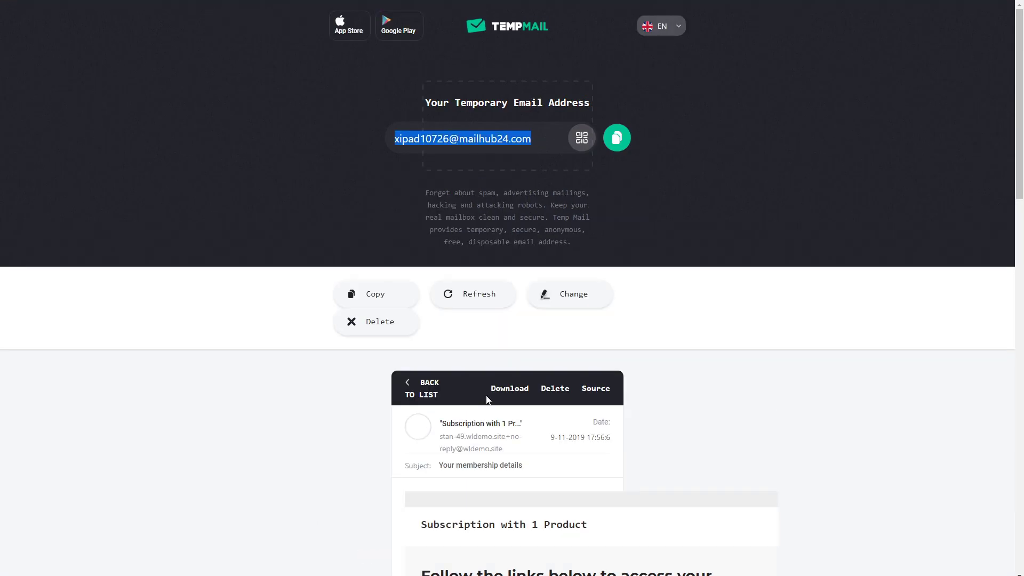
scroll(774, 373, "down", 5)
scroll(774, 373, "up", 4)
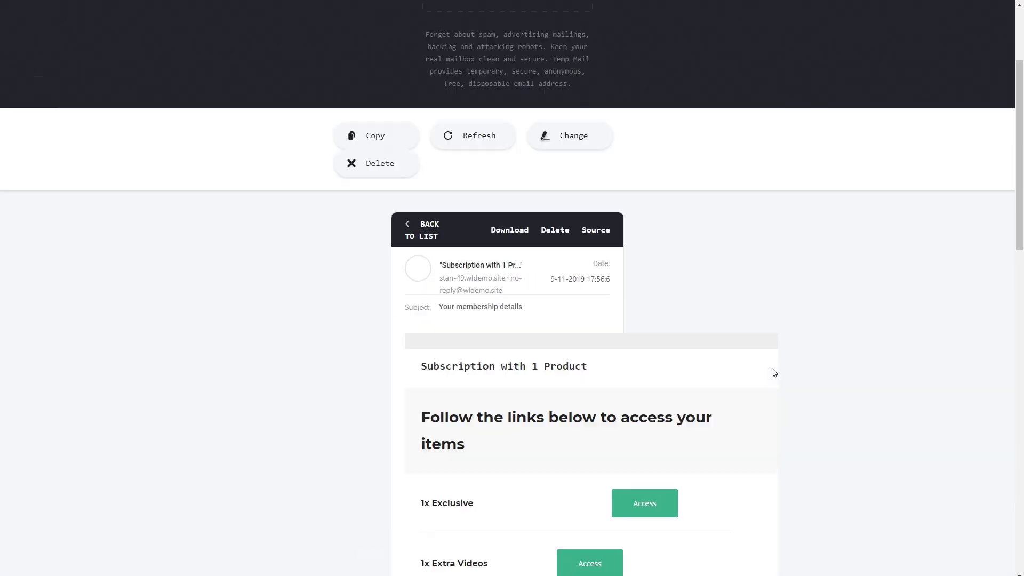
left_click(422, 283)
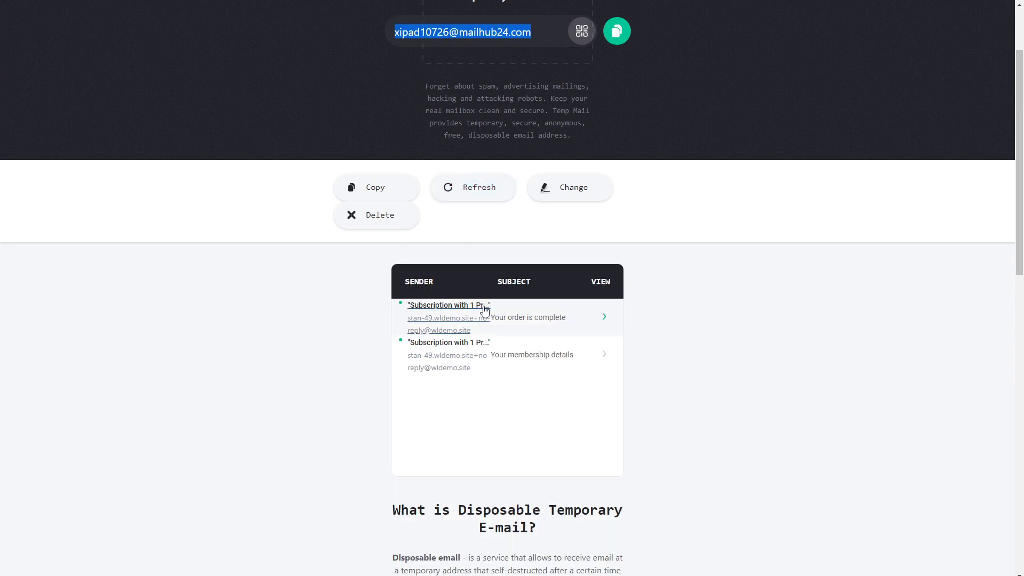
Step: Open the 'Your order is complete' email and check its $128.00 total
left_click(532, 317)
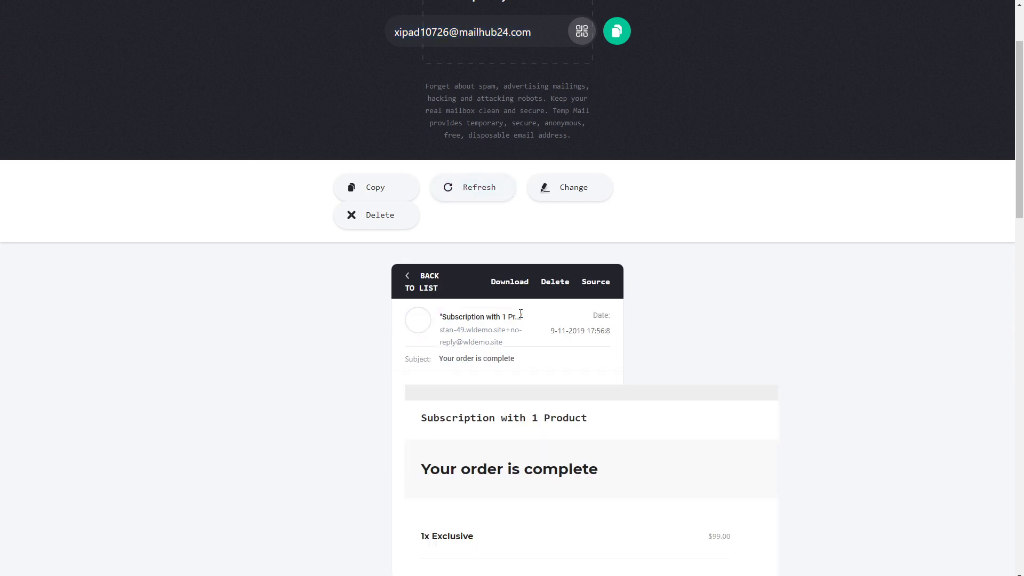
scroll(850, 344, "down", 6)
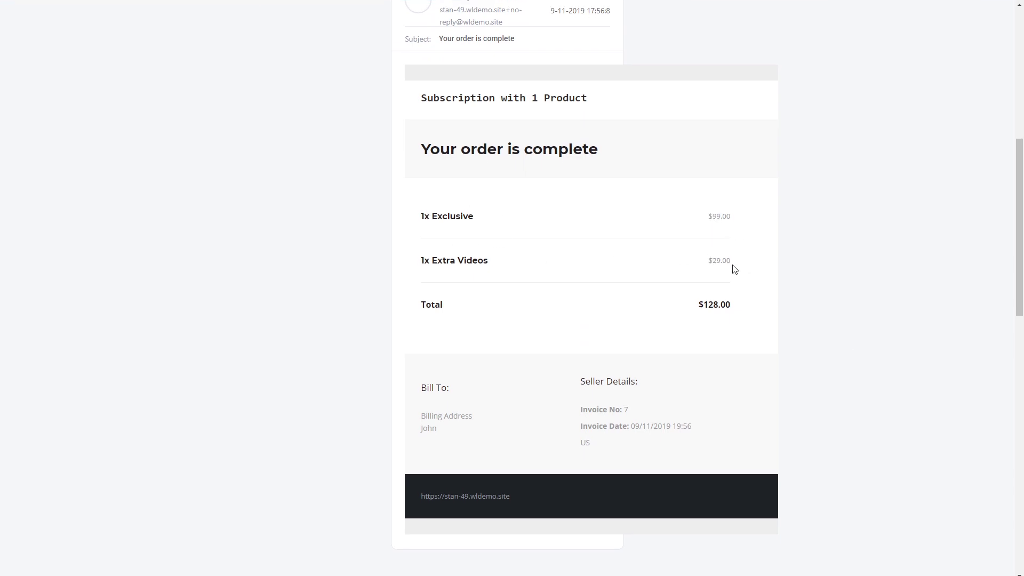
left_click_drag(706, 304, 730, 305)
scroll(645, 338, "up", 6)
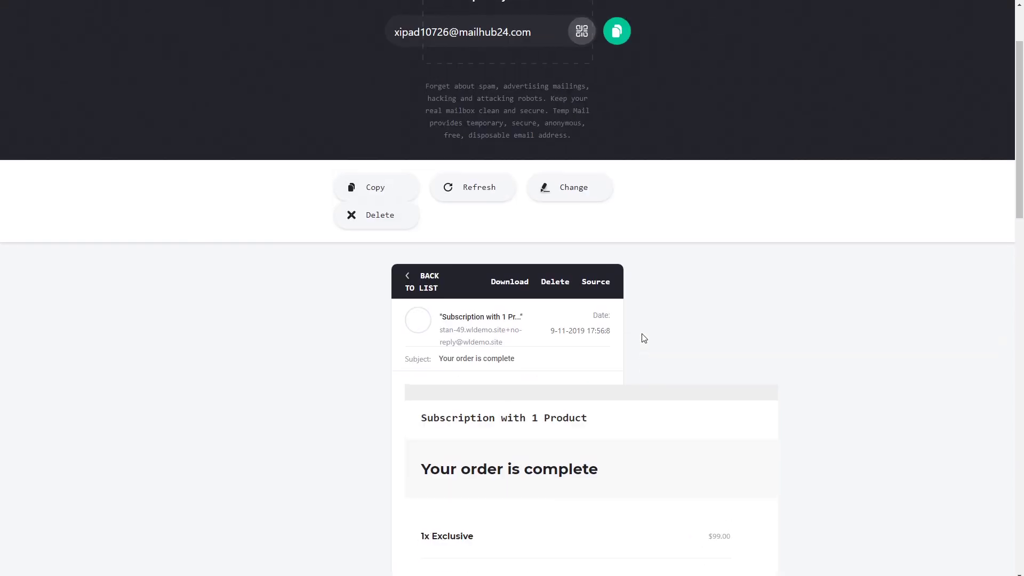
left_click(426, 278)
Step: Reopen 'Your membership details' to read the Exclusive and Extra Videos access links
scroll(629, 309, "down", 1)
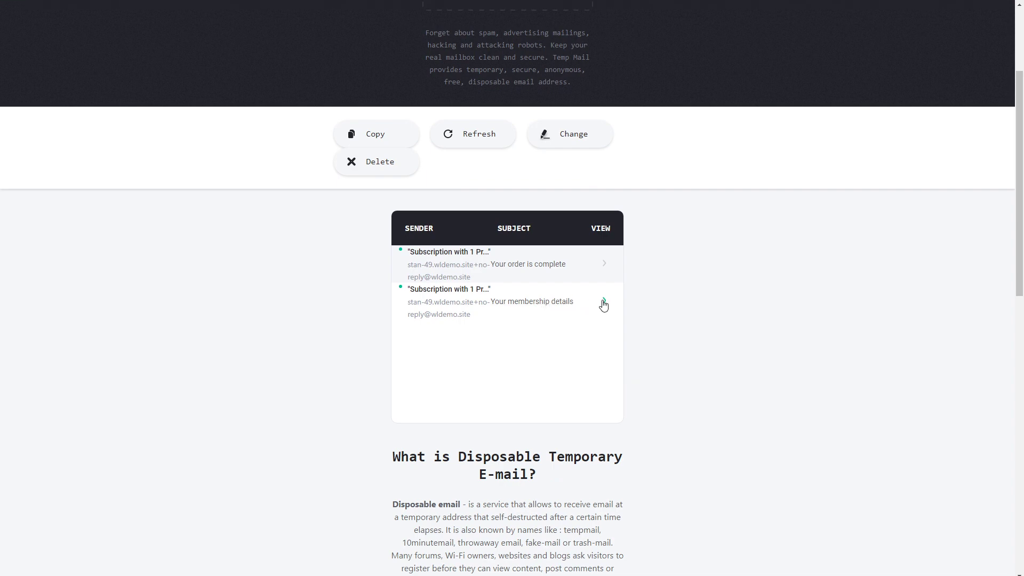
left_click(604, 300)
scroll(761, 318, "down", 5)
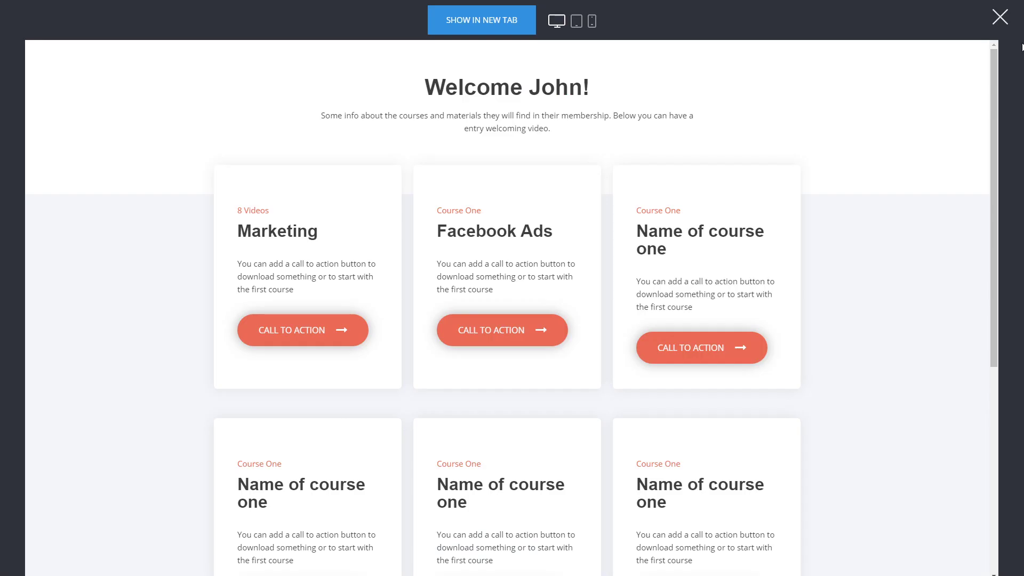
Step: Check that the Exclusive group redirects to the dashboard after login and lists 1 approved member
left_click(1000, 17)
left_click(283, 24)
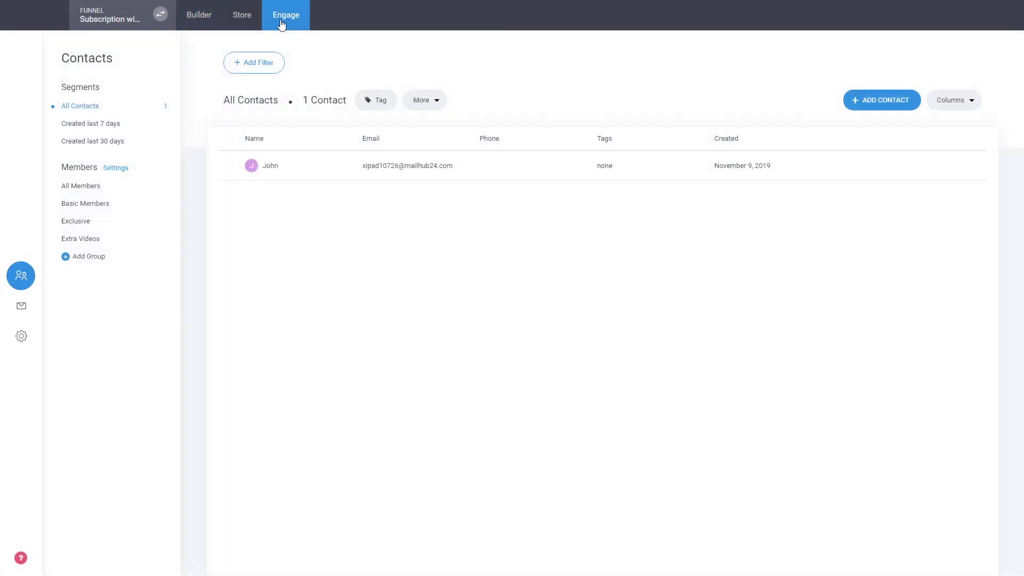
left_click(80, 221)
left_click(277, 115)
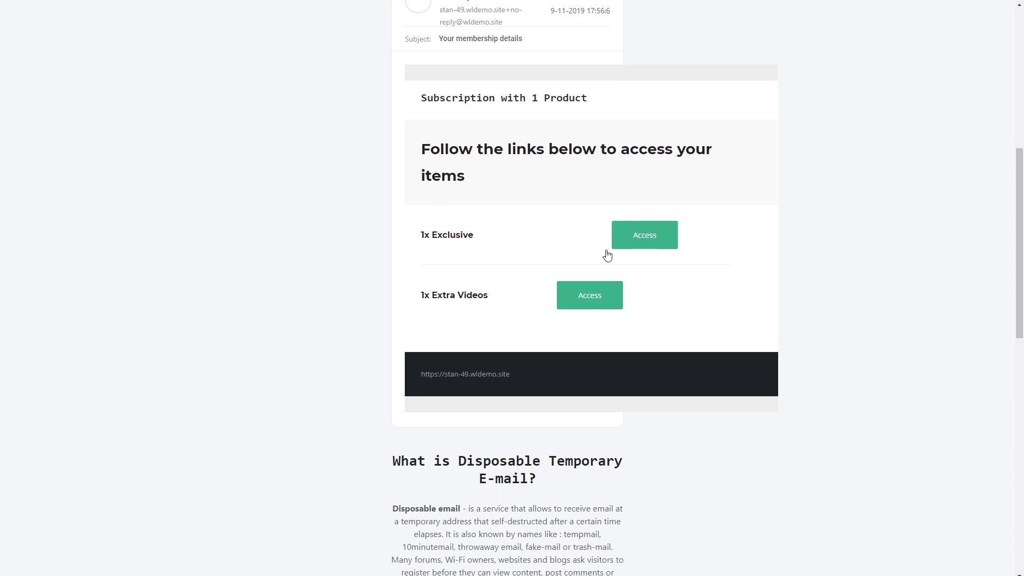
scroll(558, 250, "up", 2)
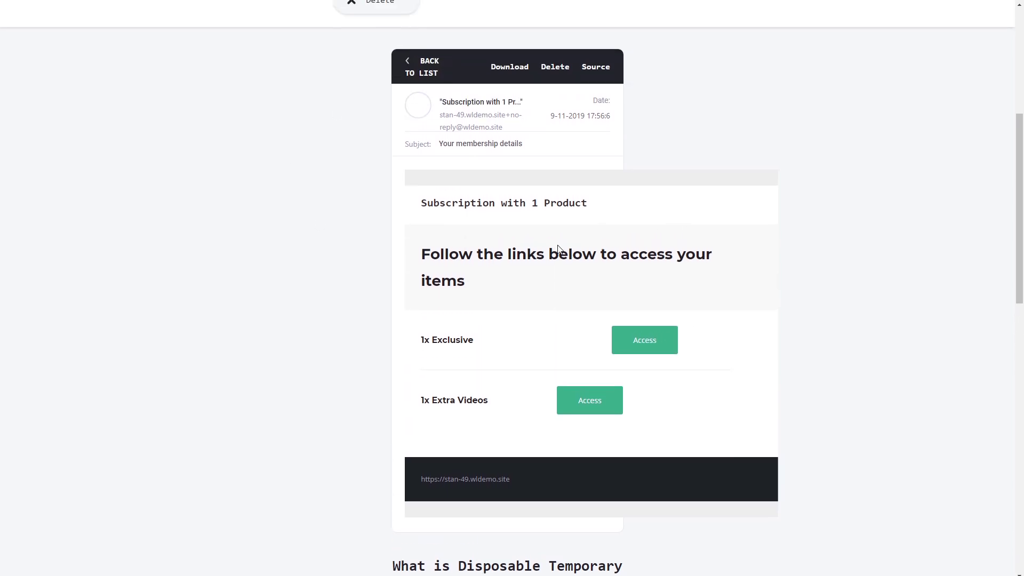
scroll(558, 250, "down", 1)
scroll(558, 249, "down", 1)
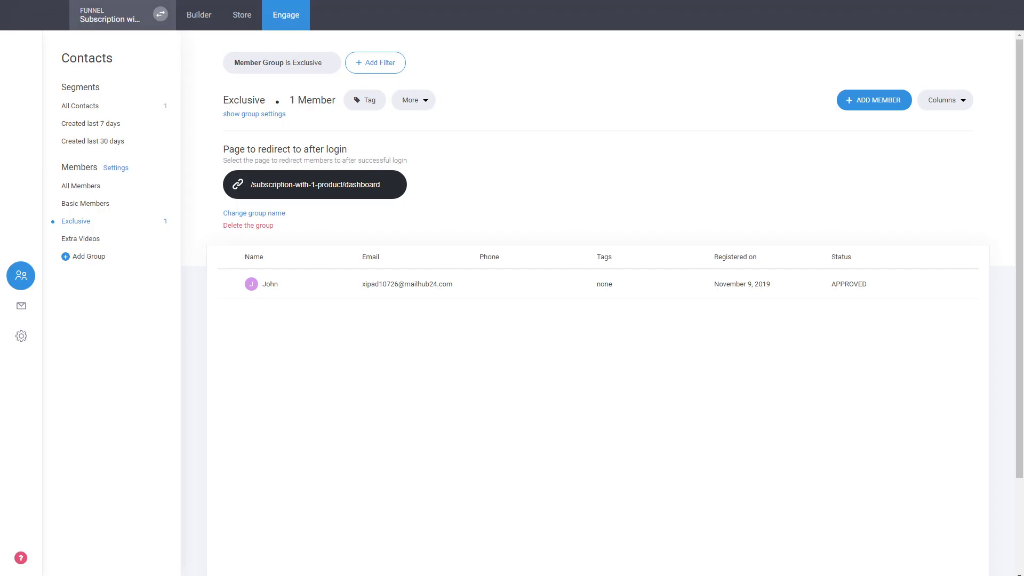
left_click(204, 17)
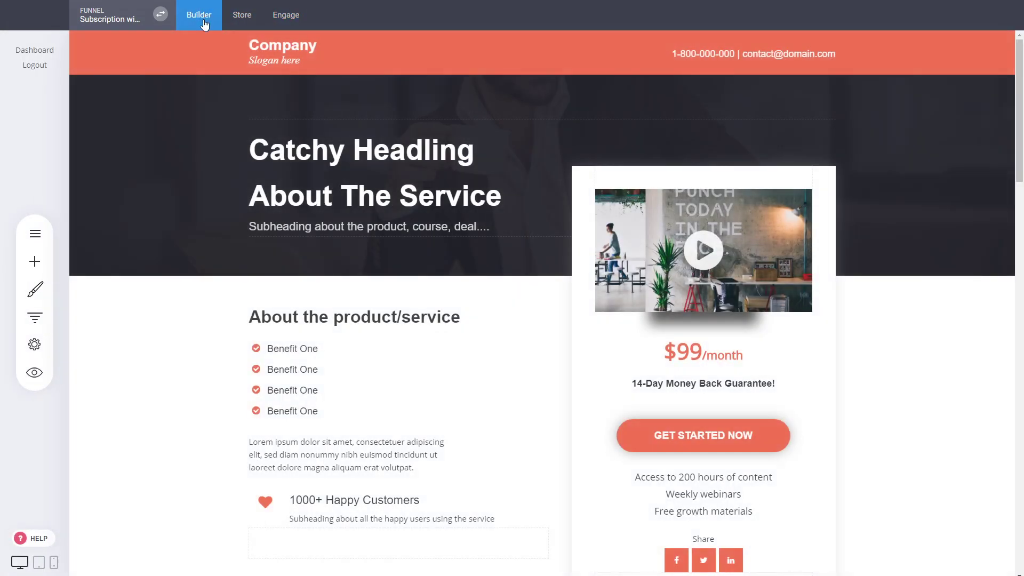
Step: On the funnel's Dashboard page, replace the intro paragraph with the text 'Account Setting'
left_click(35, 317)
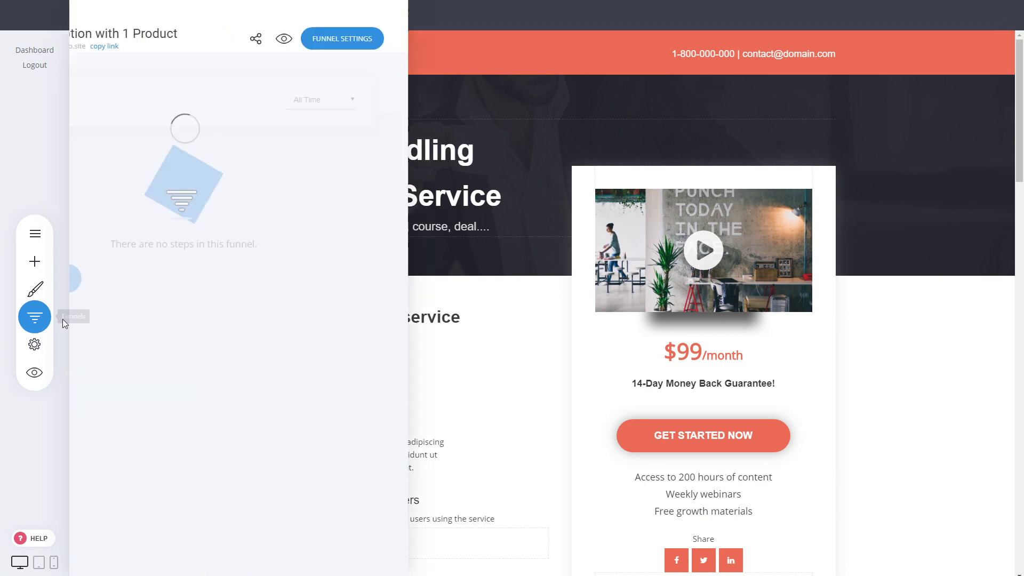
left_click(278, 354)
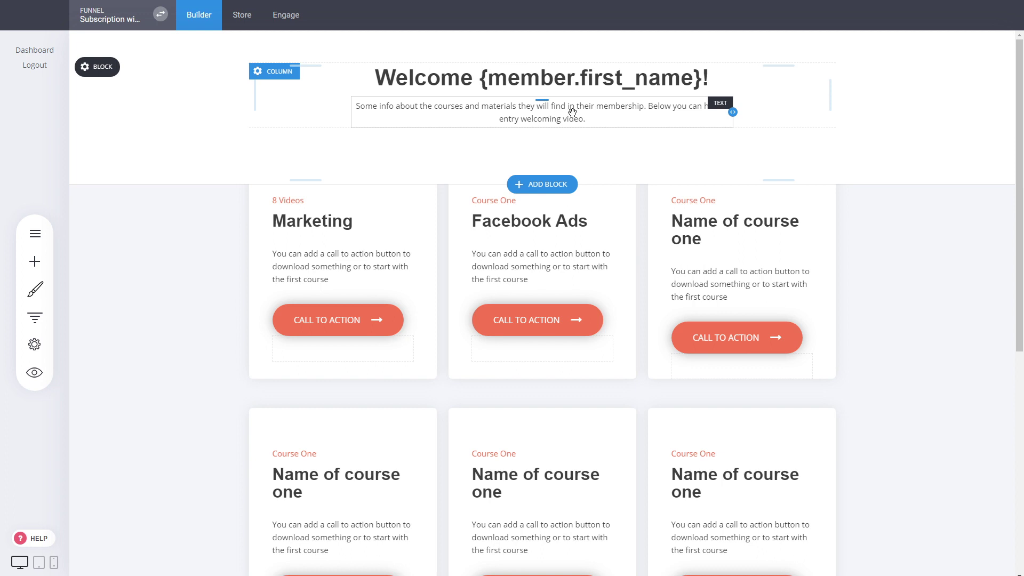
double_click(572, 112)
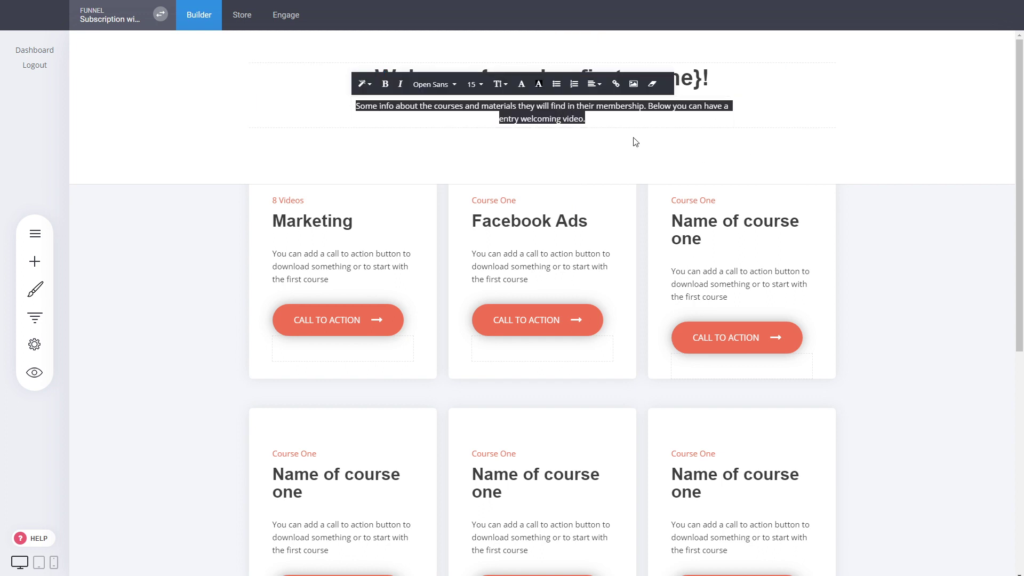
type("Ac")
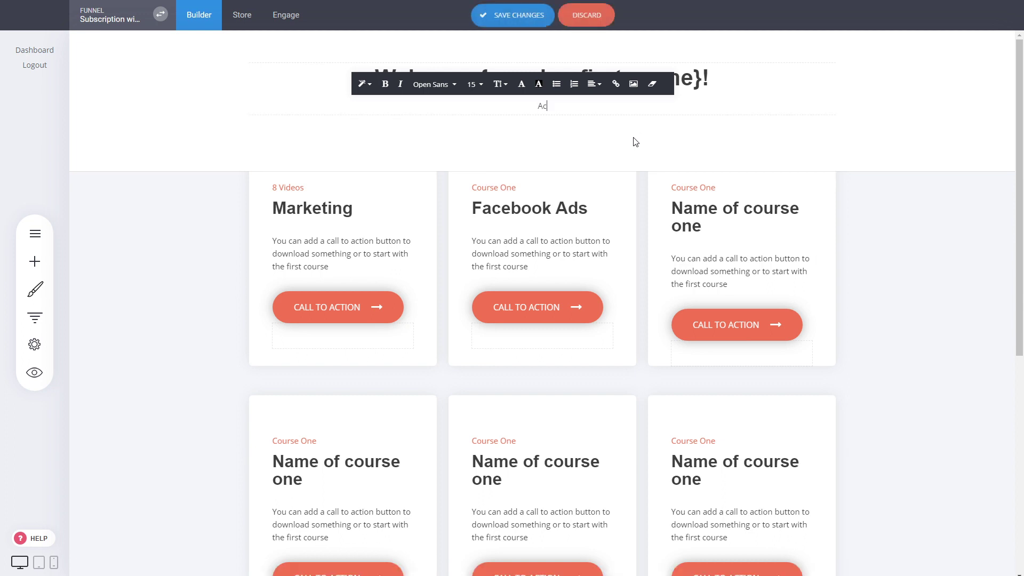
type("ceunt Setting")
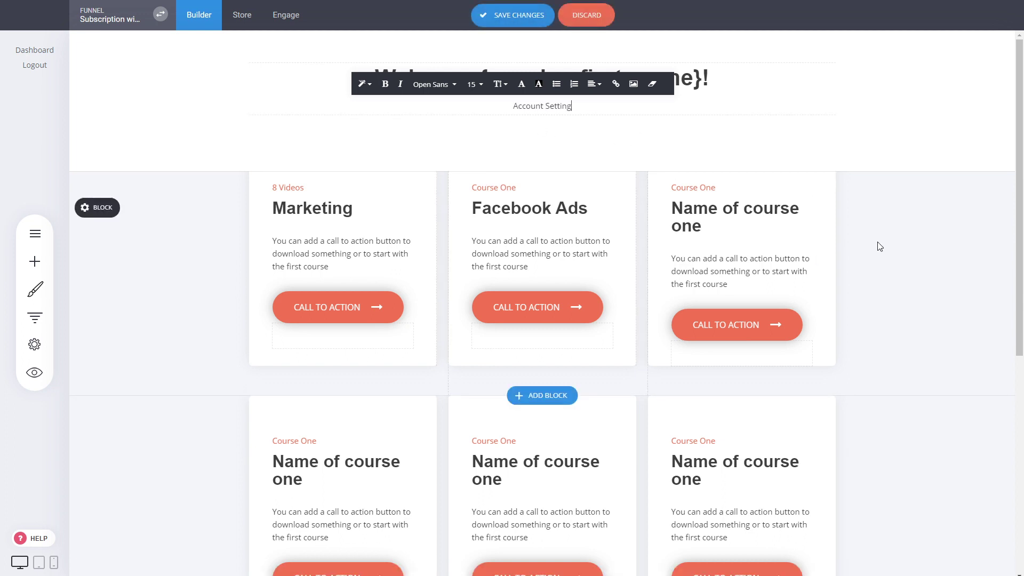
Step: Link the Account Setting text to the external URL /member and save the page
key("ctrl+a")
left_click(616, 84)
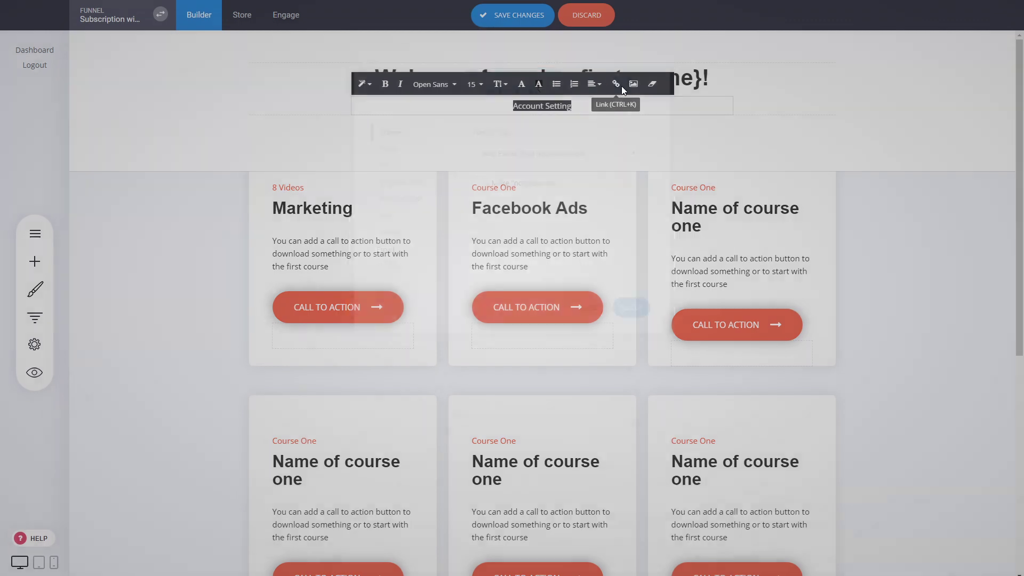
left_click(395, 184)
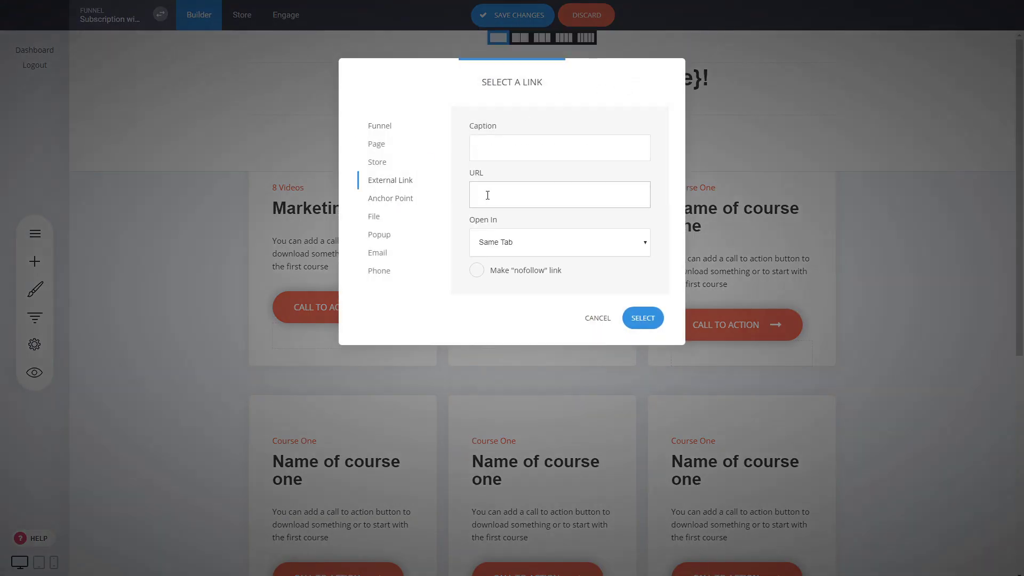
left_click(487, 195)
type("/member")
left_click_drag(517, 194, 476, 193)
left_click(484, 195)
left_click(652, 319)
left_click(499, 18)
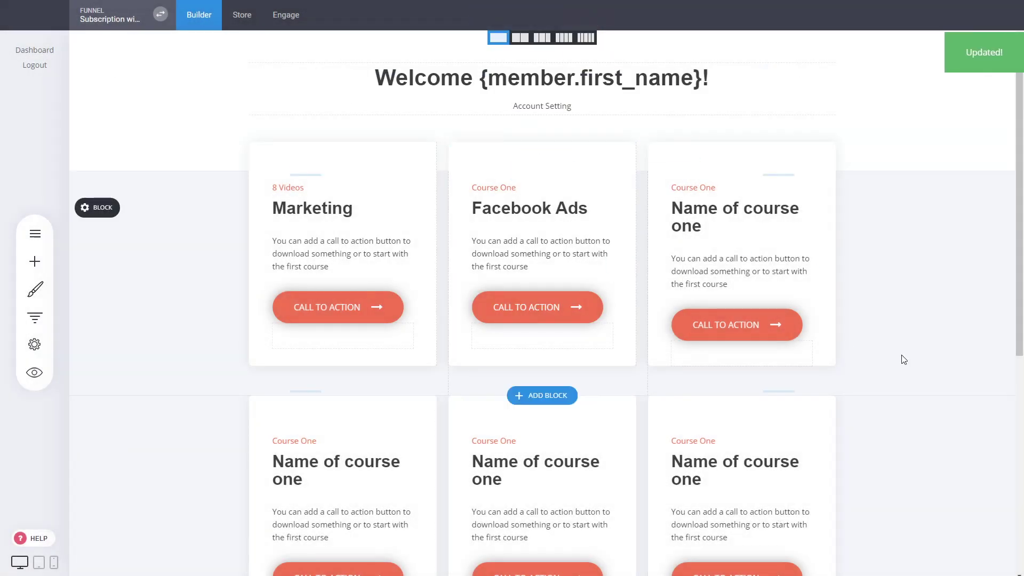
left_click(34, 373)
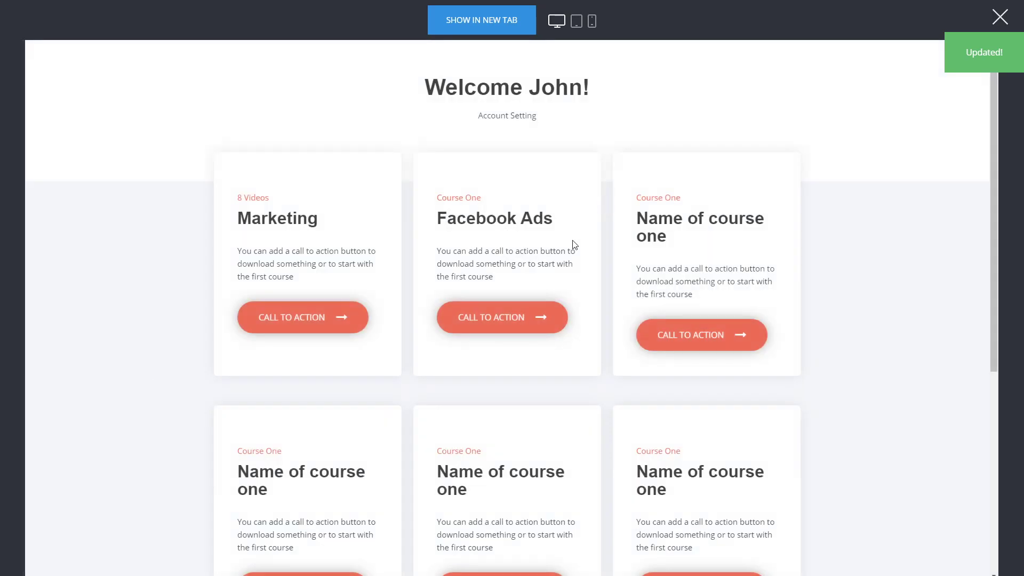
left_click(529, 122)
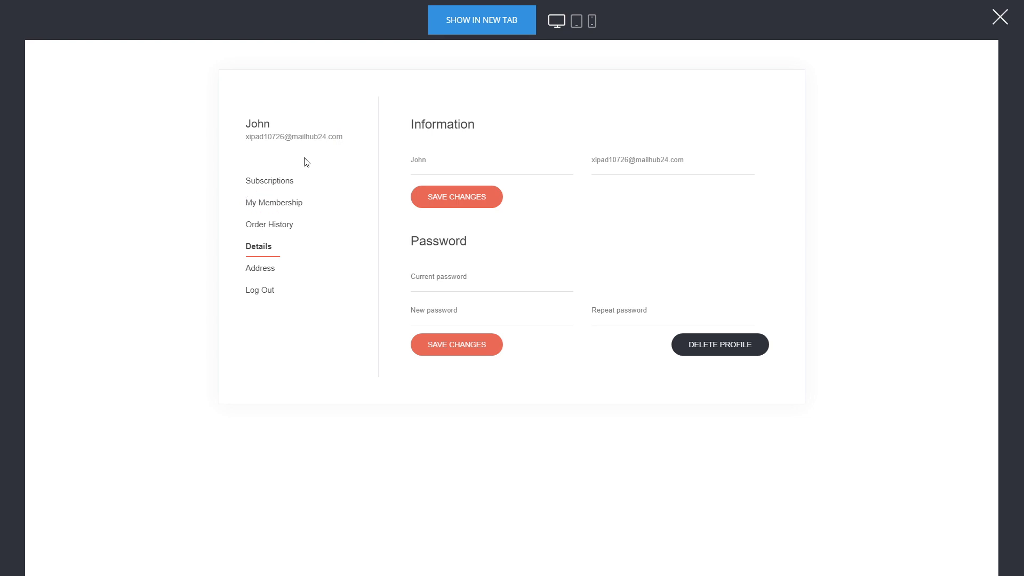
left_click(282, 185)
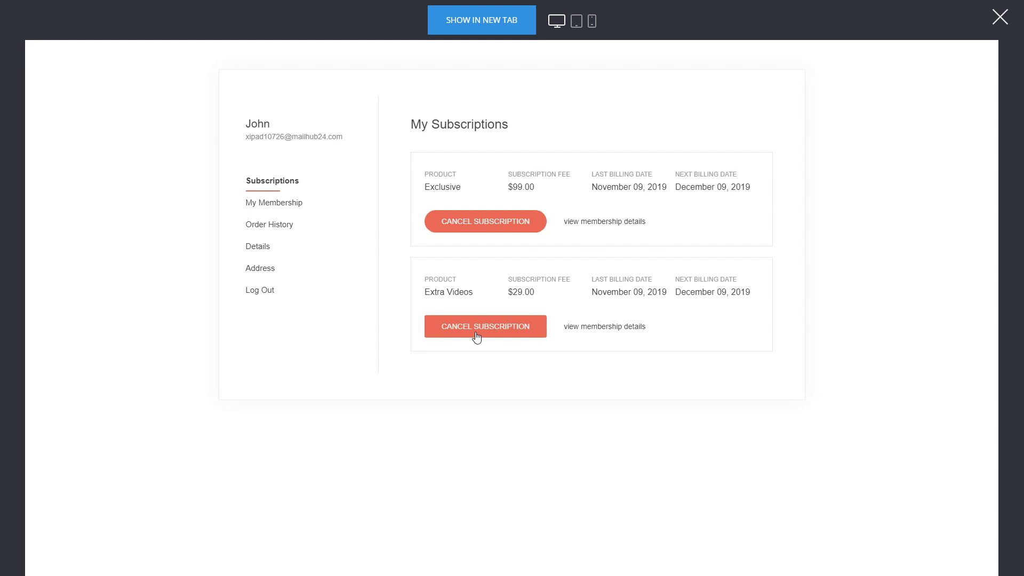
left_click(275, 209)
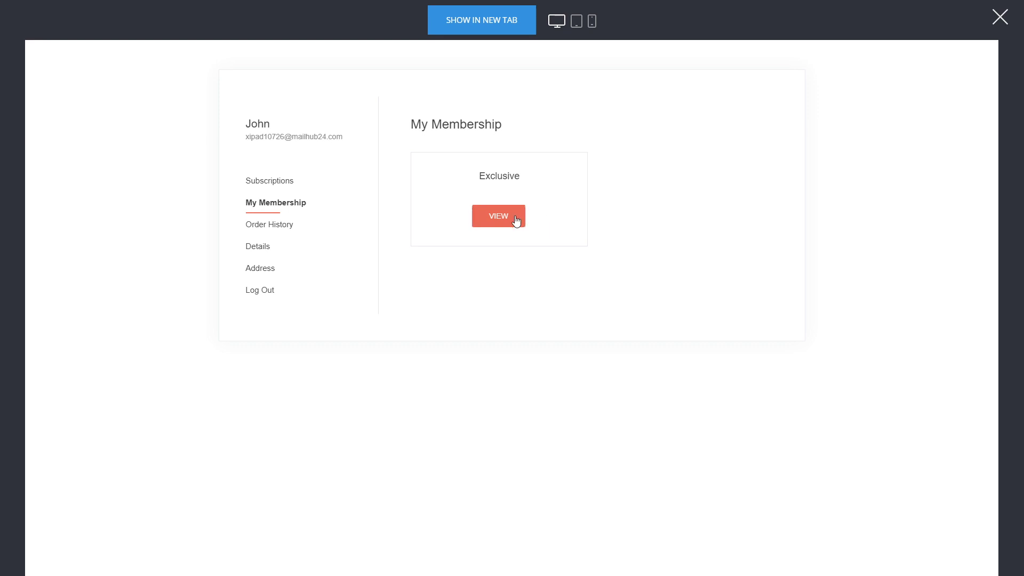
left_click(292, 226)
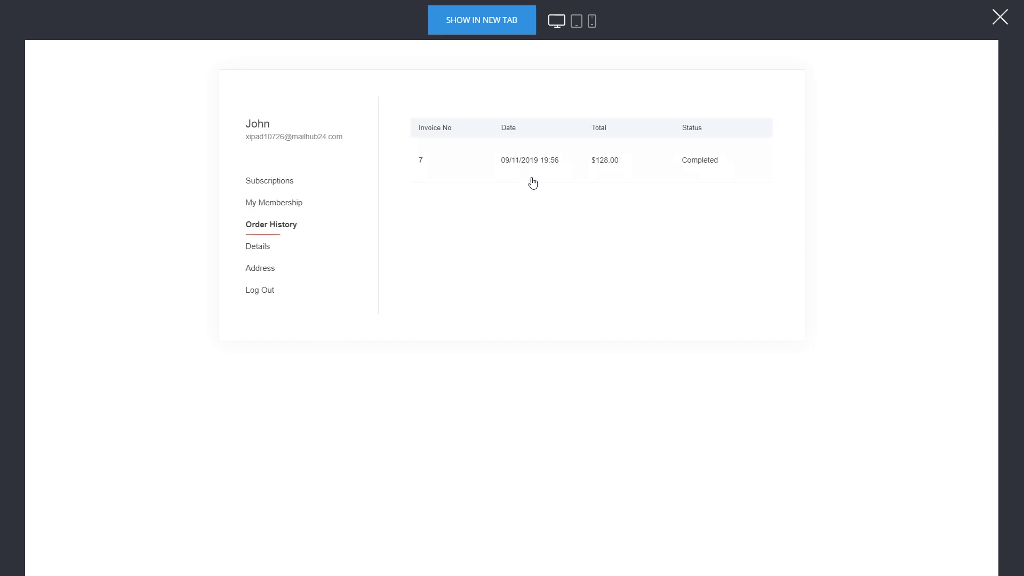
left_click(628, 171)
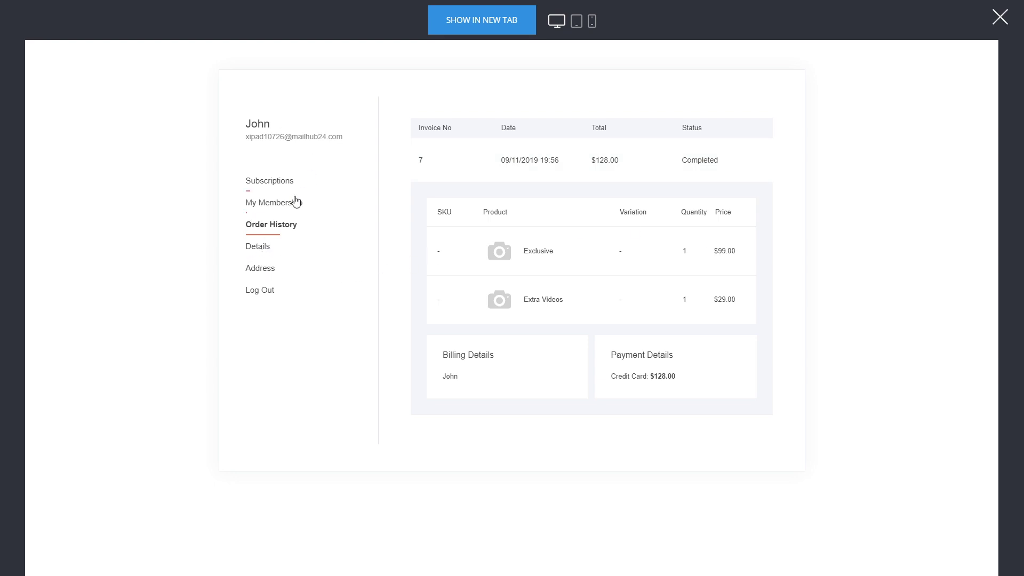
left_click(282, 208)
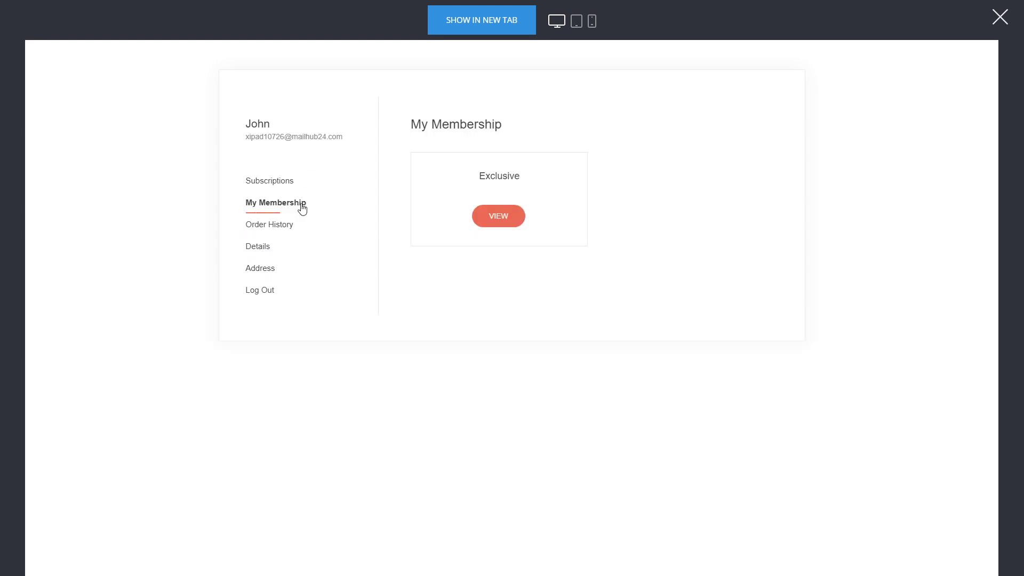
left_click(507, 215)
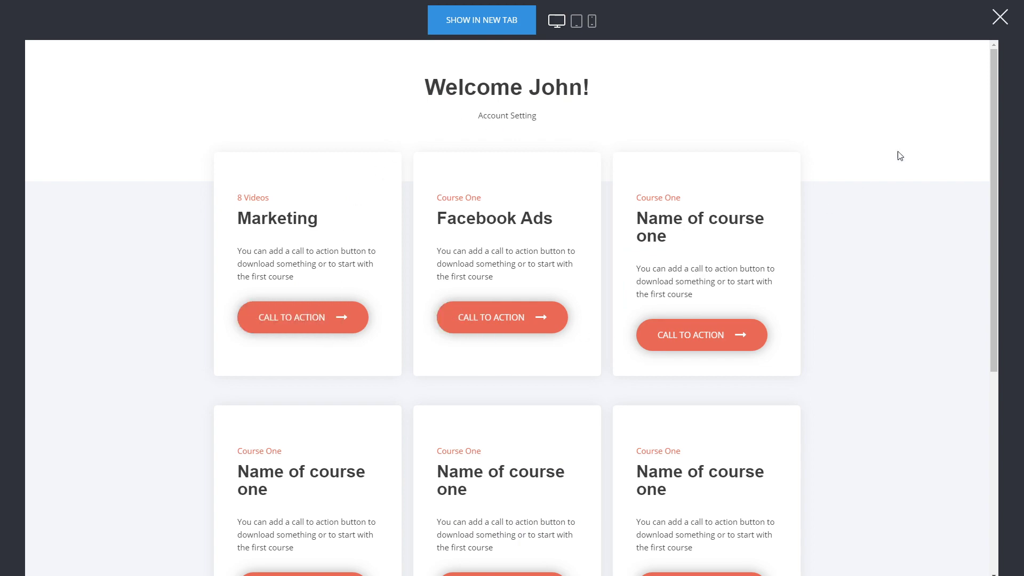
left_click(1000, 17)
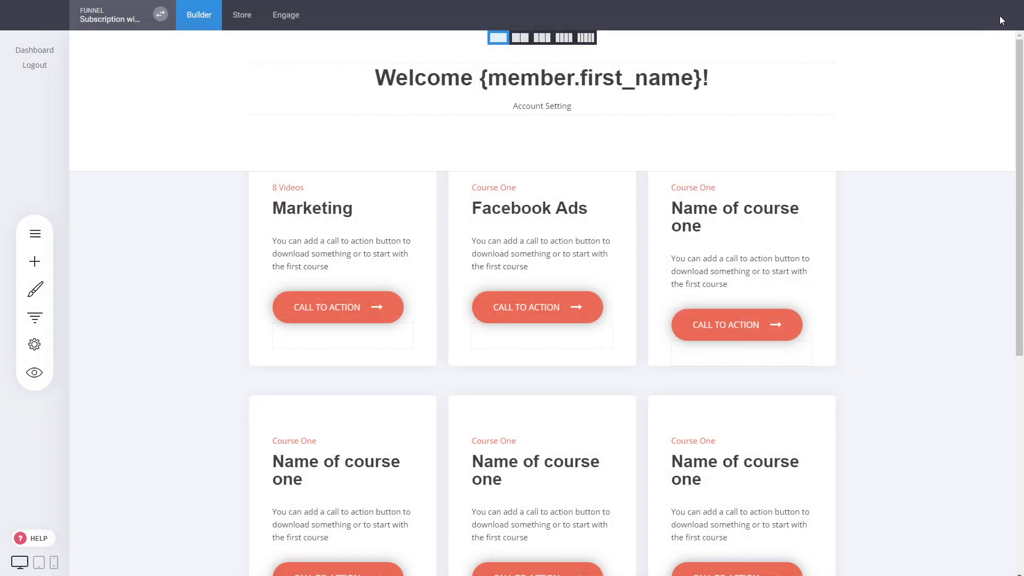
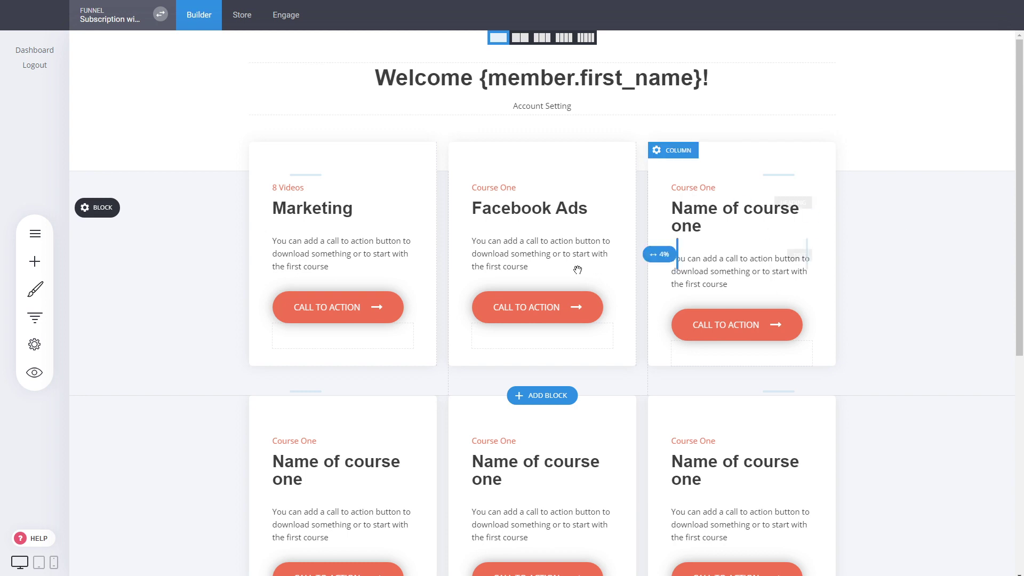
Step: Browse the Membership / Course page templates for a new step, then close the gallery without adding one
left_click(30, 319)
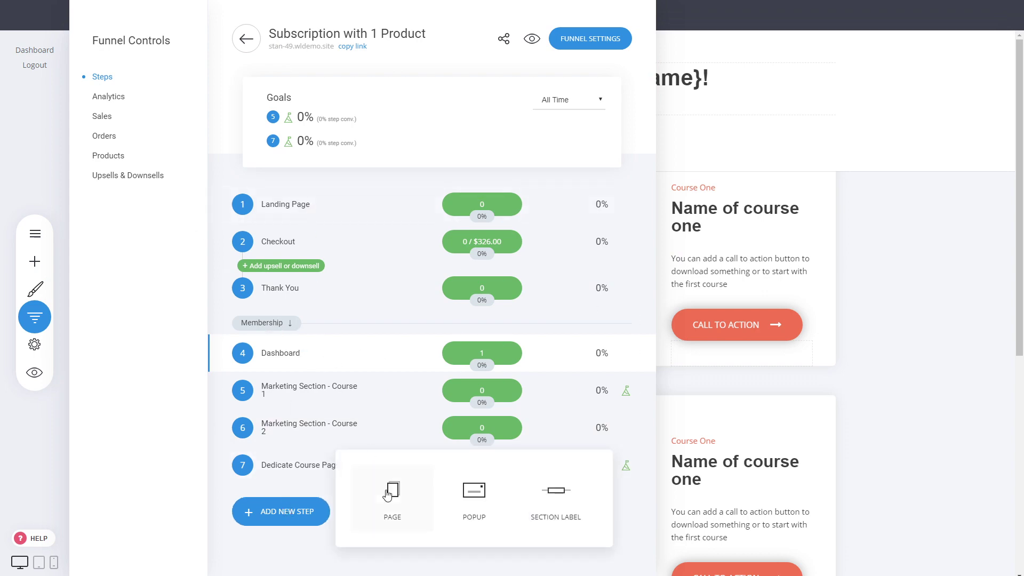
left_click(398, 487)
left_click(145, 336)
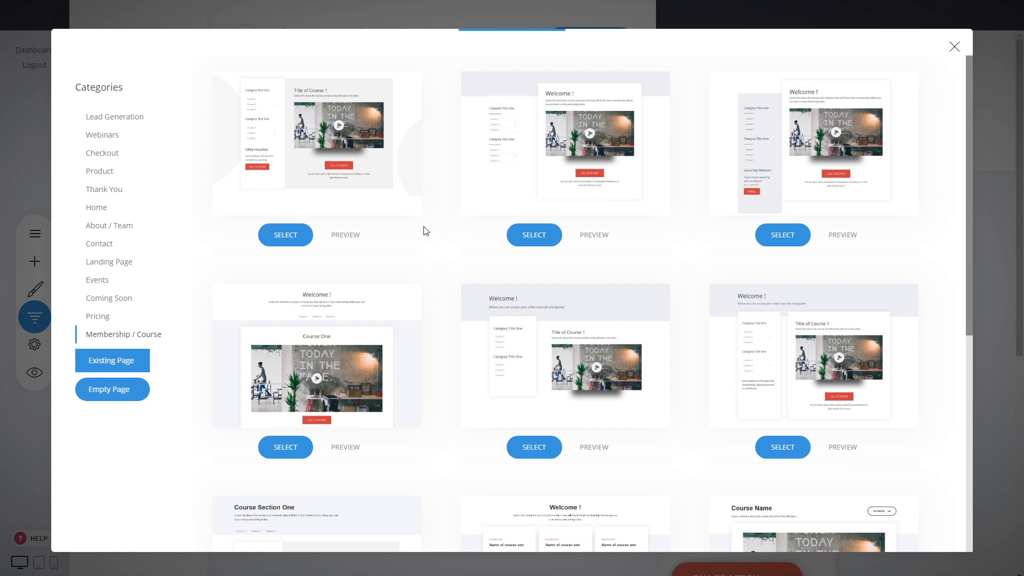
scroll(437, 234, "down", 5)
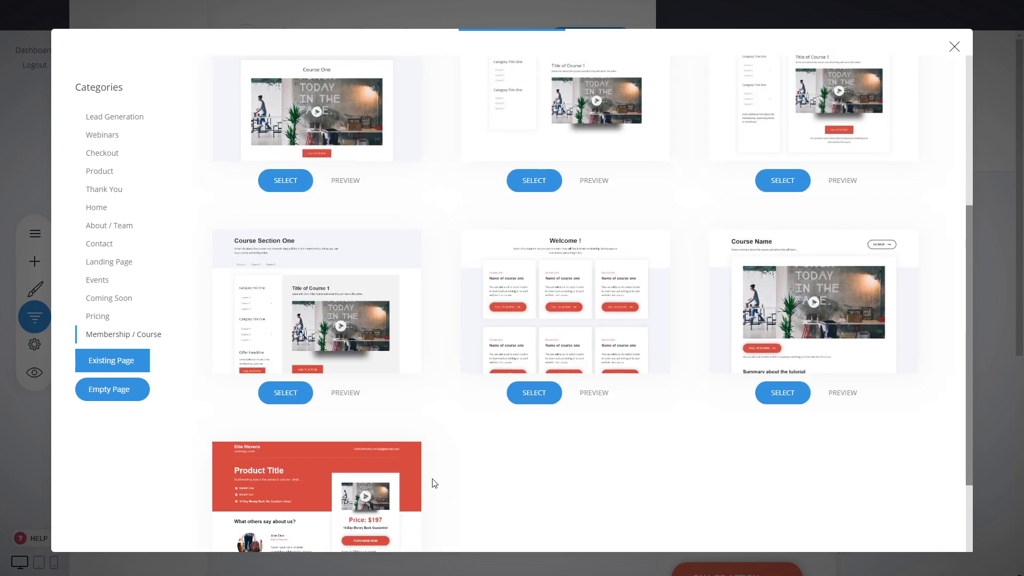
scroll(435, 470, "down", 2)
scroll(436, 451, "up", 5)
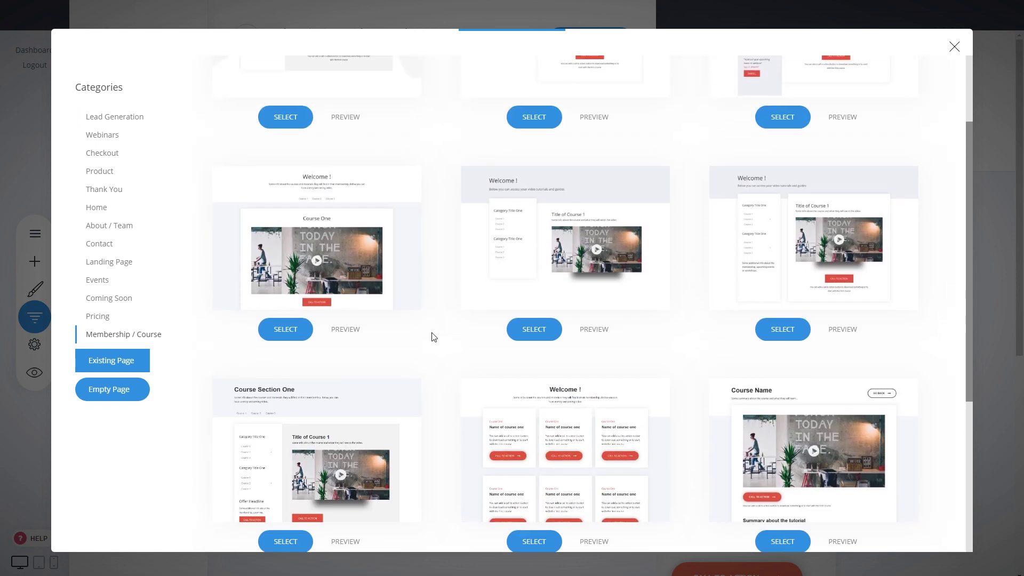
left_click(994, 142)
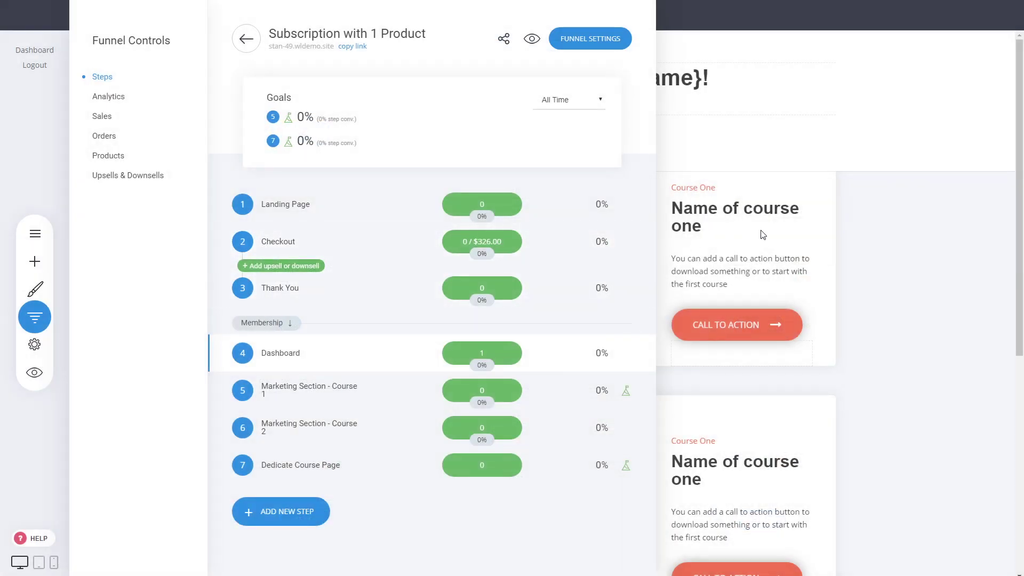
Step: Widen the left navigation column on the Marketing Section – Course 1 page and save it
left_click(312, 393)
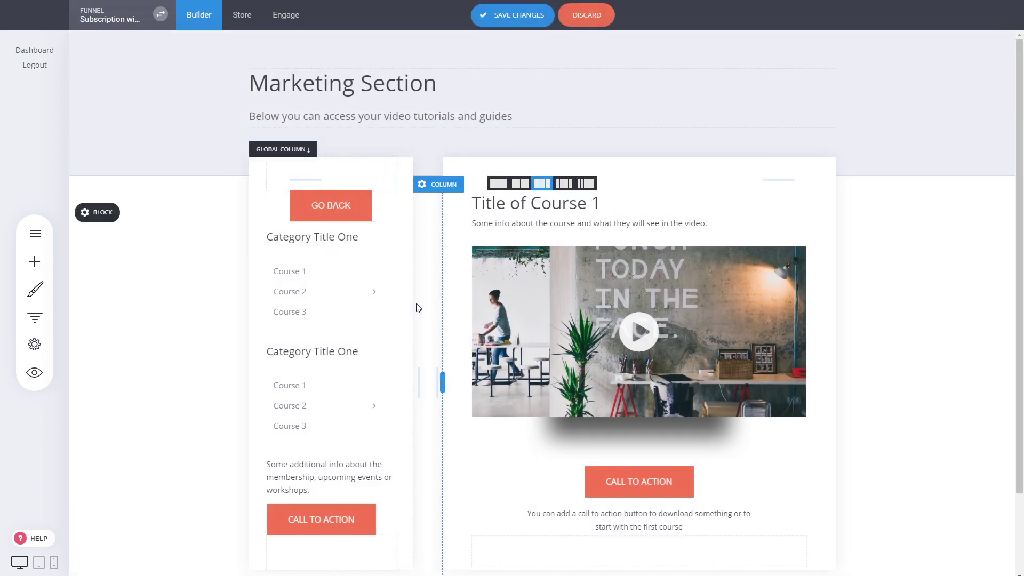
mouse_move(411, 299)
left_mouse_down()
mouse_move(393, 304)
mouse_move(416, 305)
left_mouse_up()
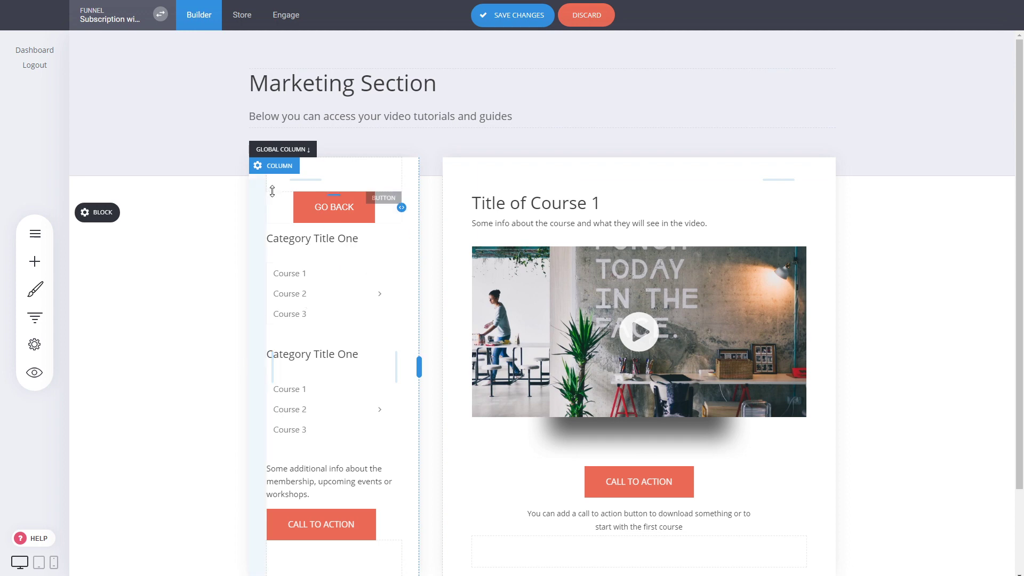
left_click(279, 167)
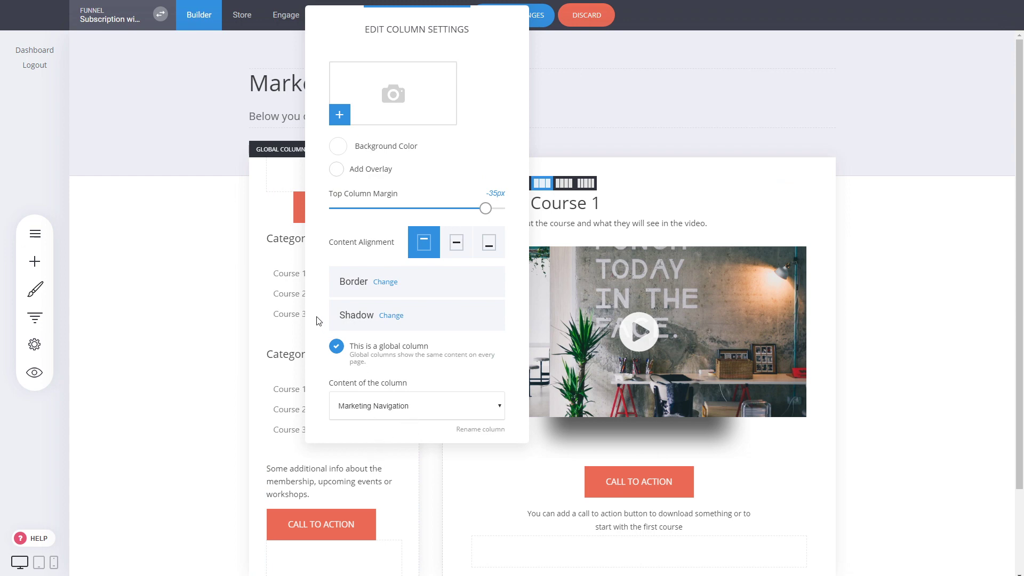
left_click(226, 283)
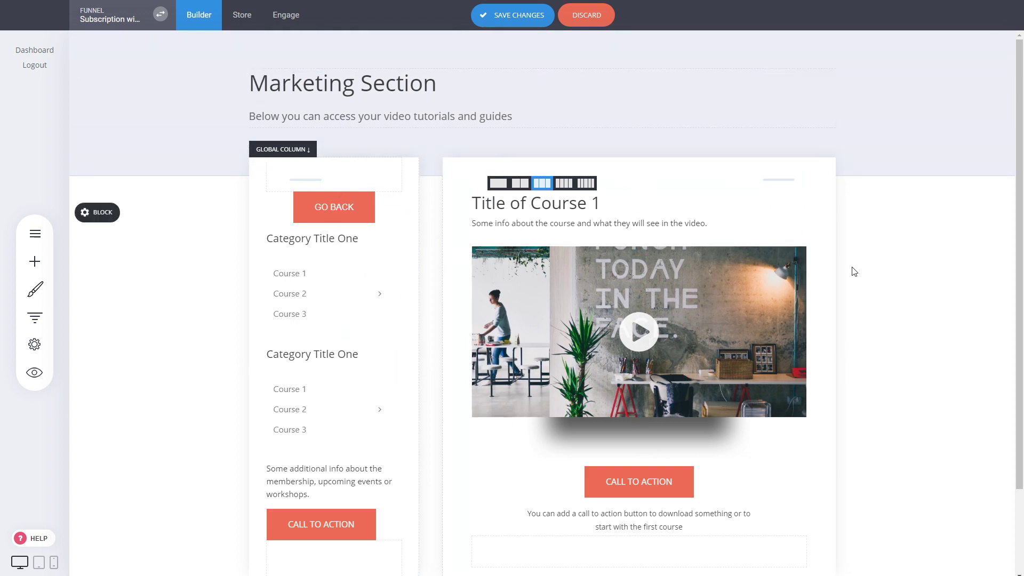
left_click(520, 21)
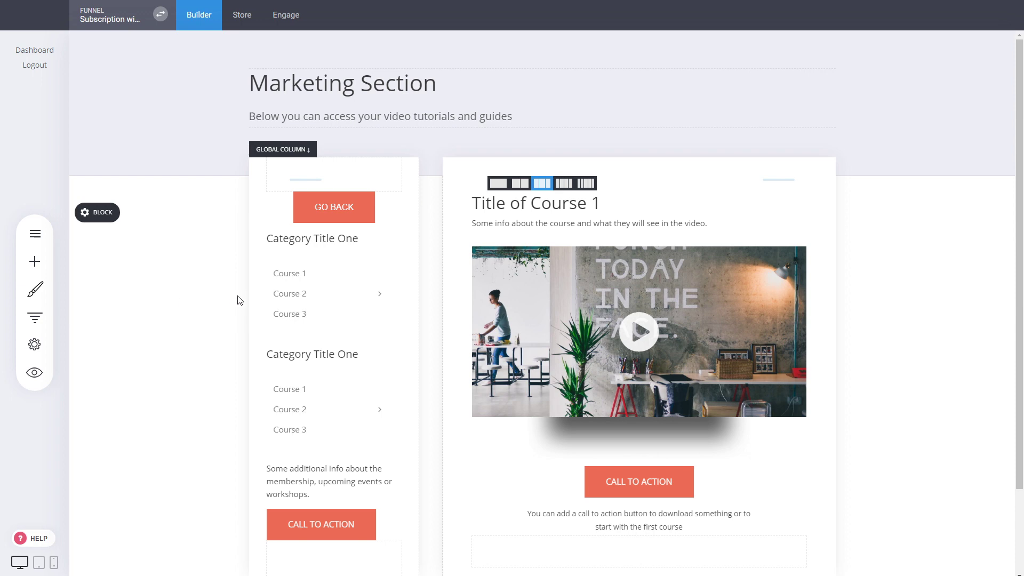
Step: Open the Checkout page in the builder with the funnel's step list shown over it
left_click(35, 318)
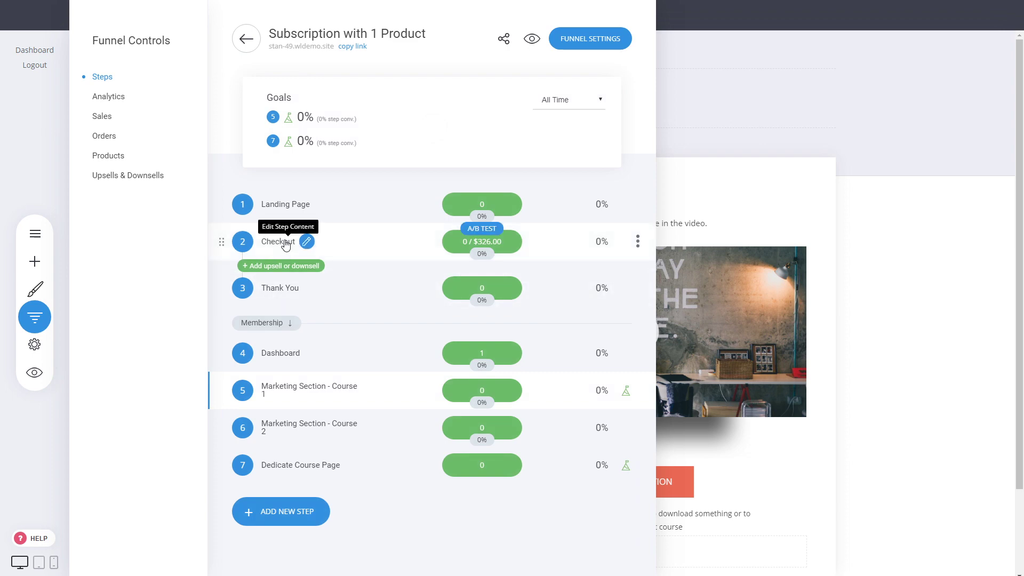
left_click(286, 245)
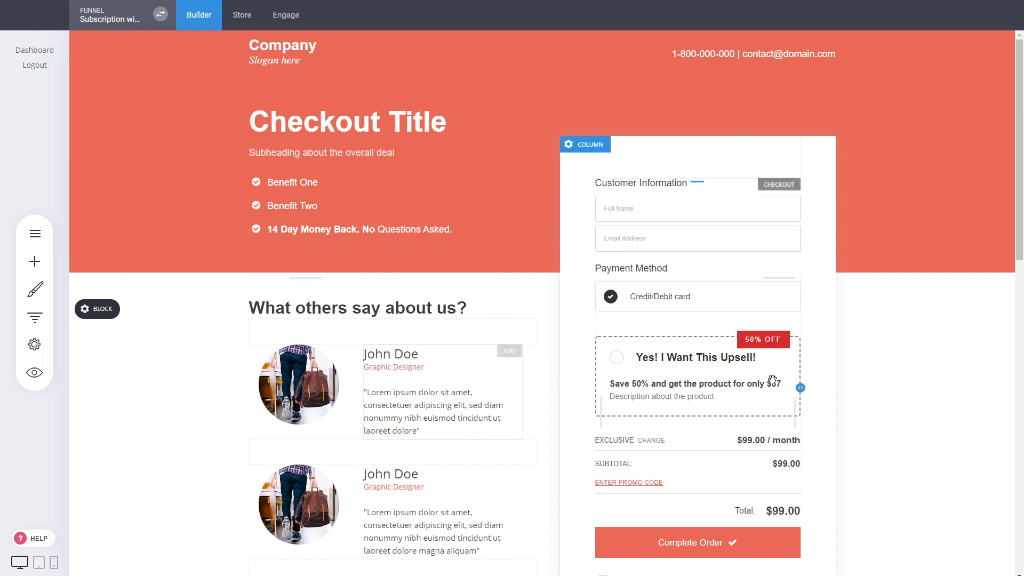
left_click(34, 317)
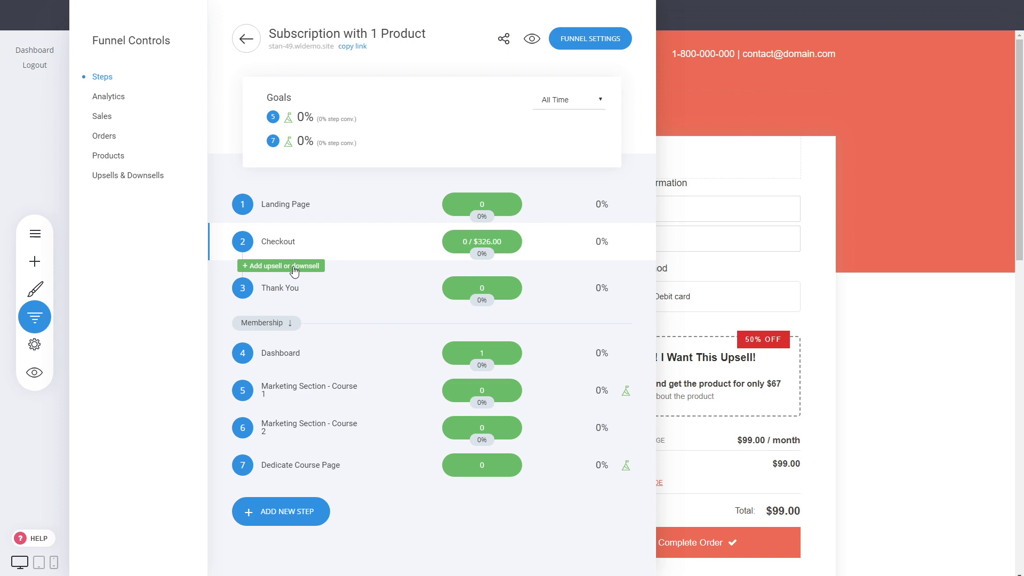
Step: Add an upsell page after Checkout using the dark book-mockup Upsells & Downsells template
left_click(294, 269)
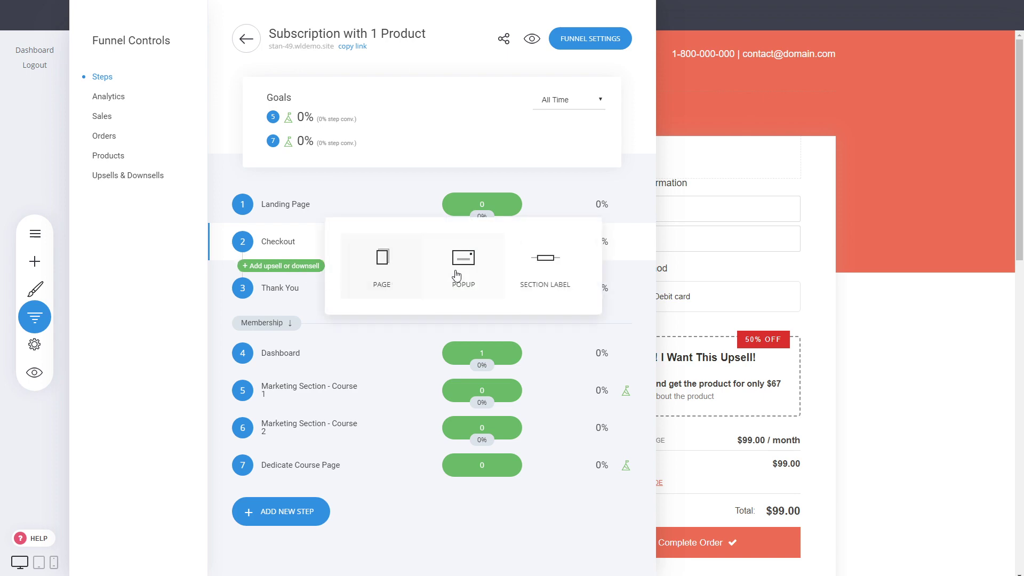
left_click(381, 271)
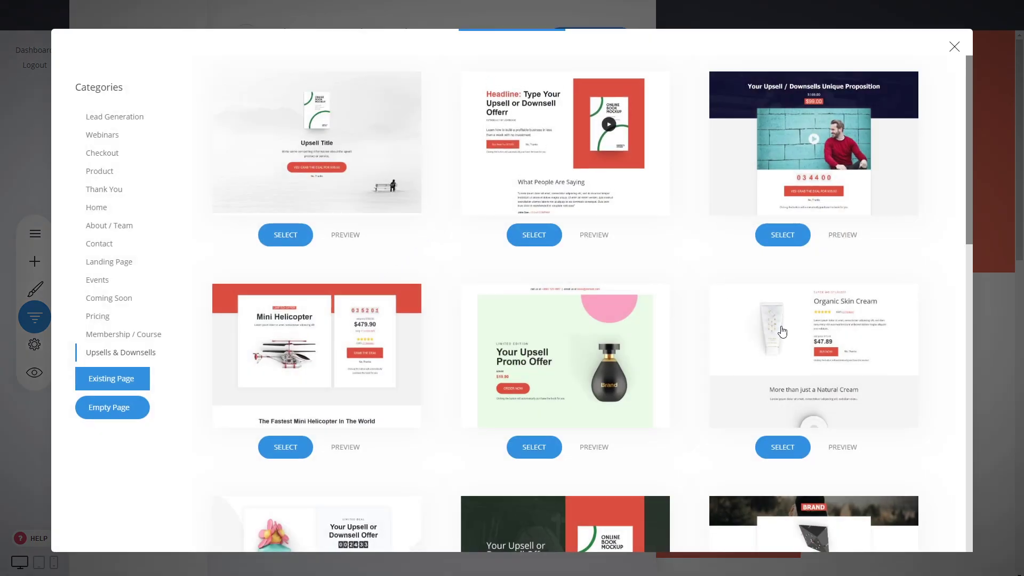
scroll(662, 288, "down", 4)
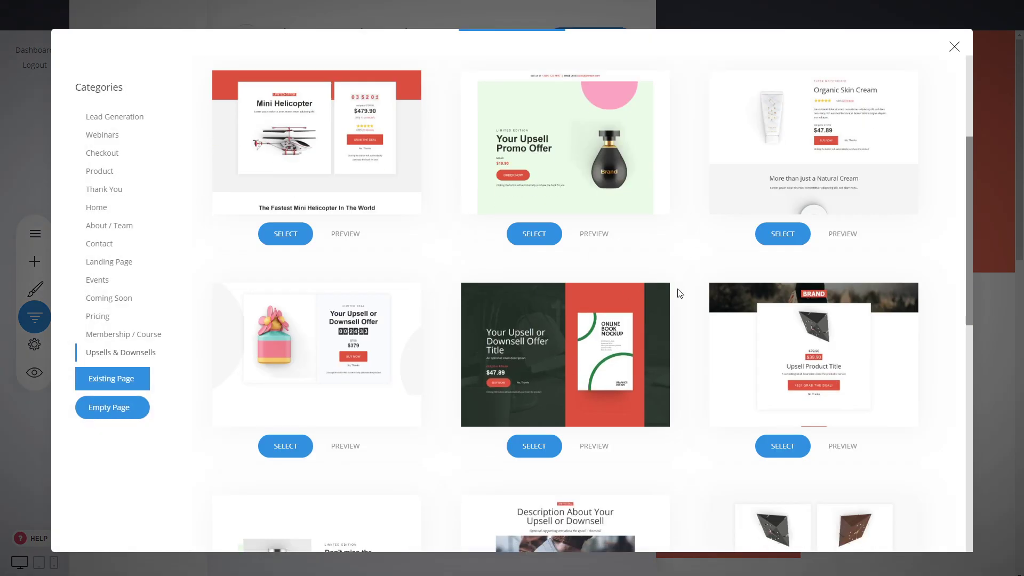
scroll(691, 270, "down", 5)
scroll(690, 270, "up", 3)
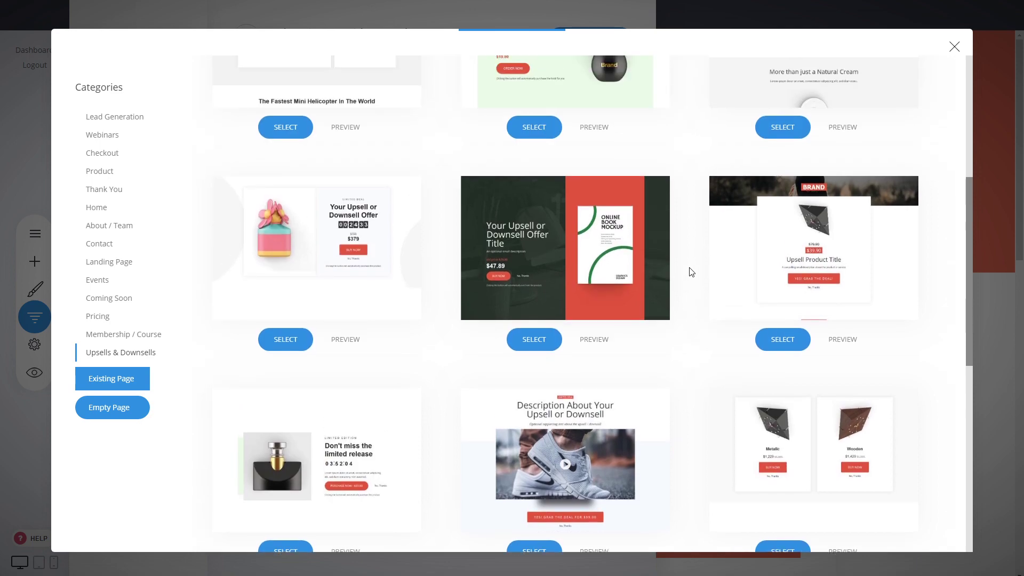
scroll(692, 272, "down", 8)
scroll(692, 272, "up", 10)
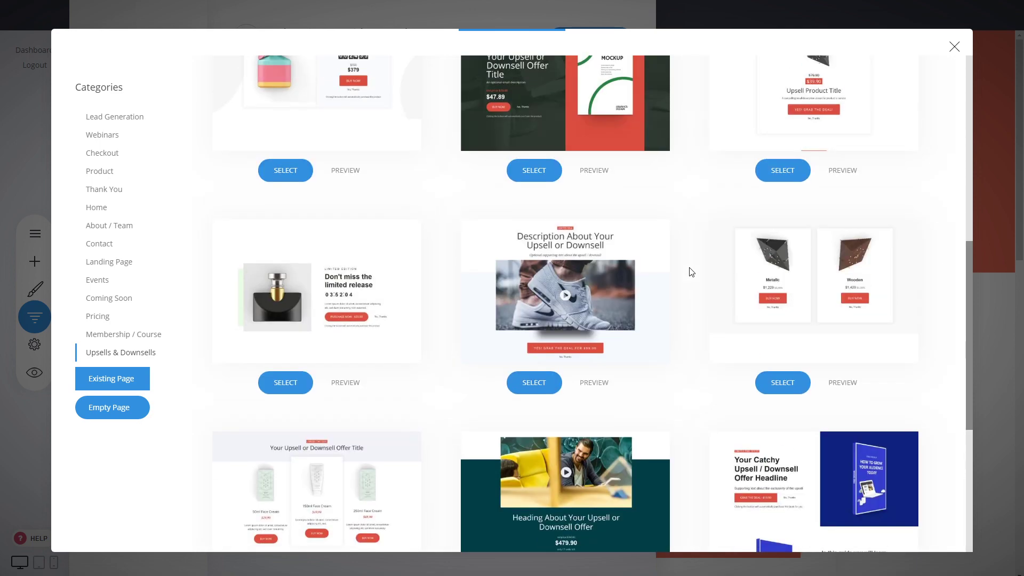
scroll(692, 272, "down", 3)
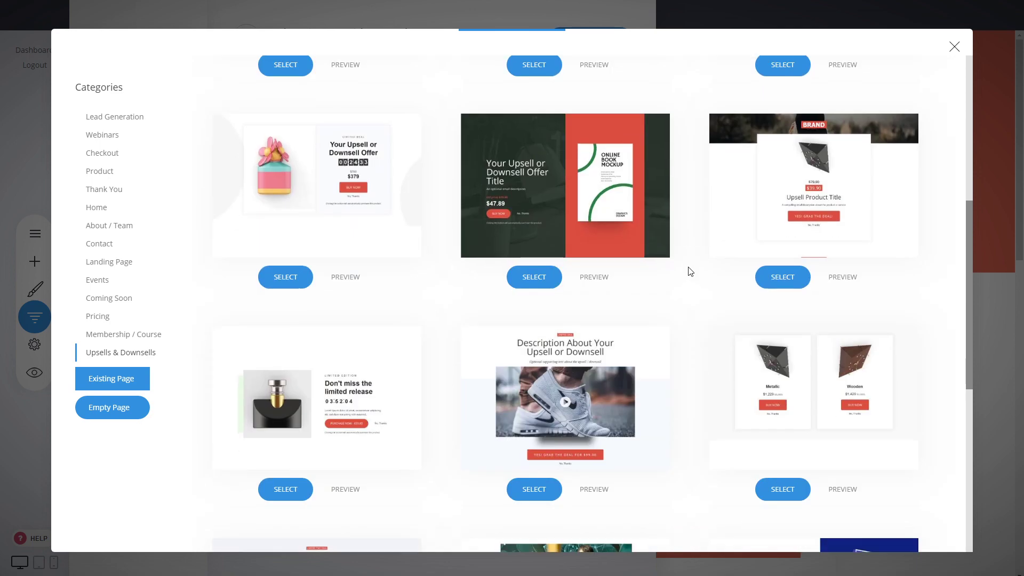
left_click(578, 217)
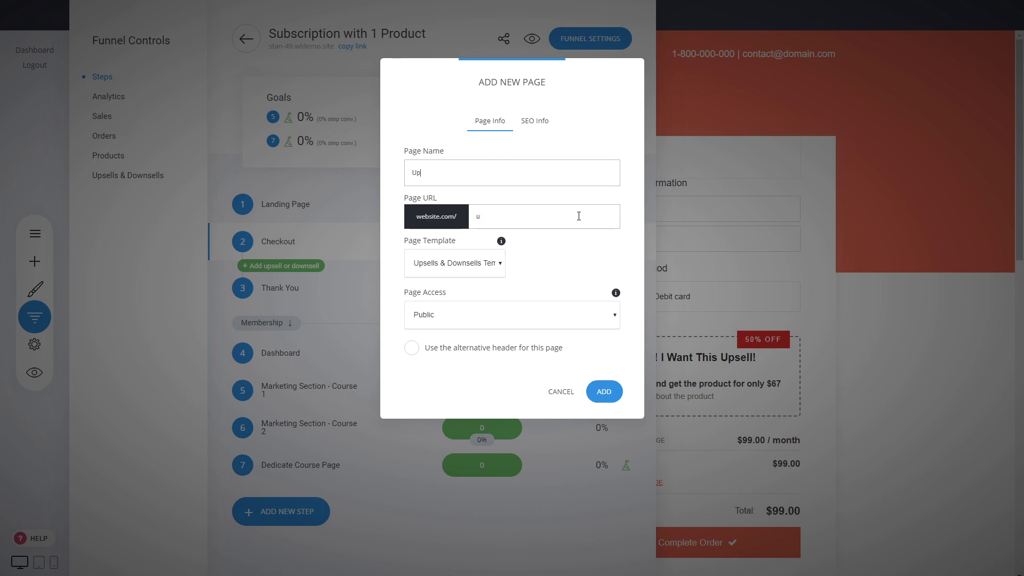
Step: Create the Upsell page and set Extra Videos as its upsell product
left_click(603, 392)
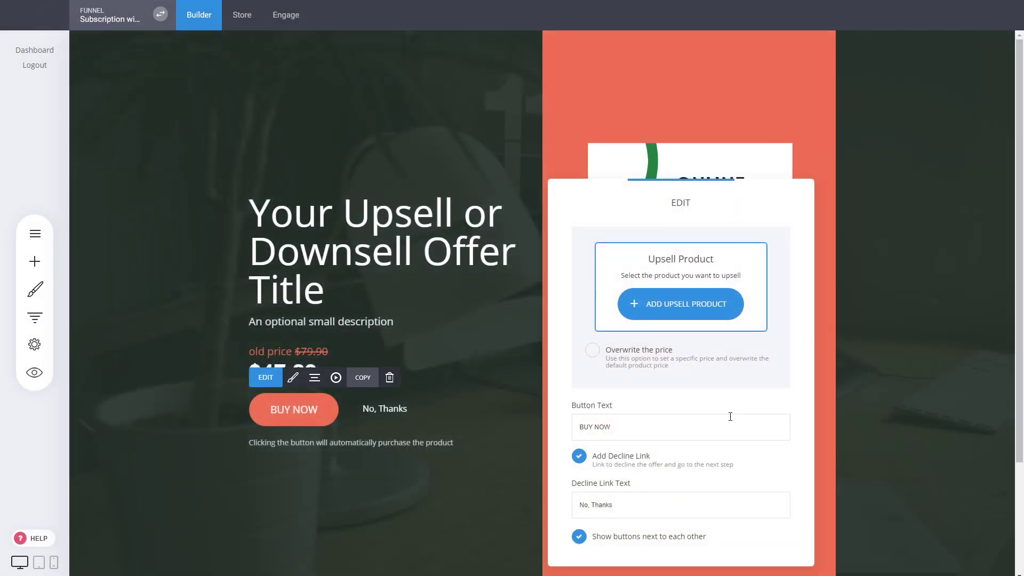
left_click(705, 314)
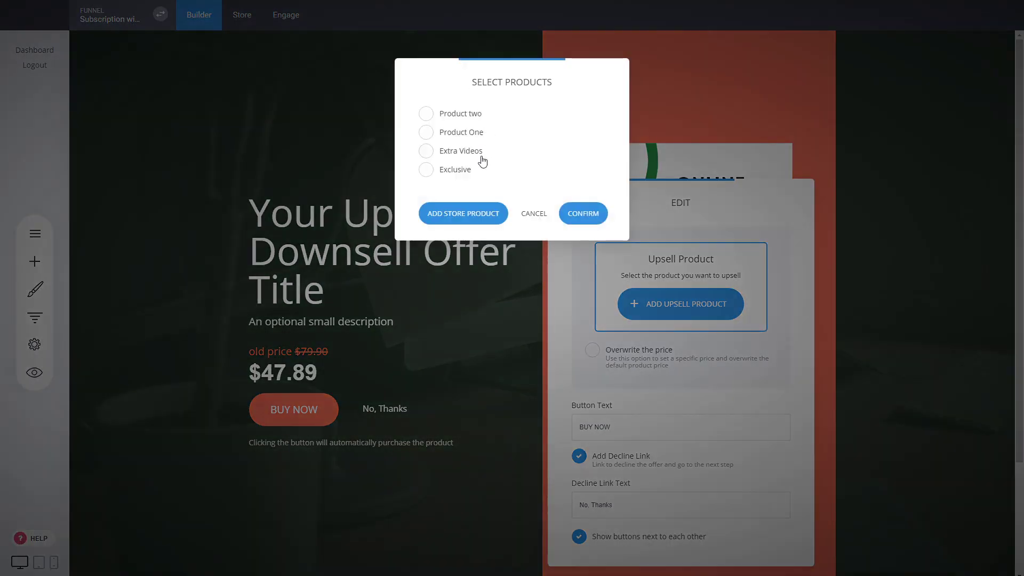
left_click(467, 153)
left_click(583, 213)
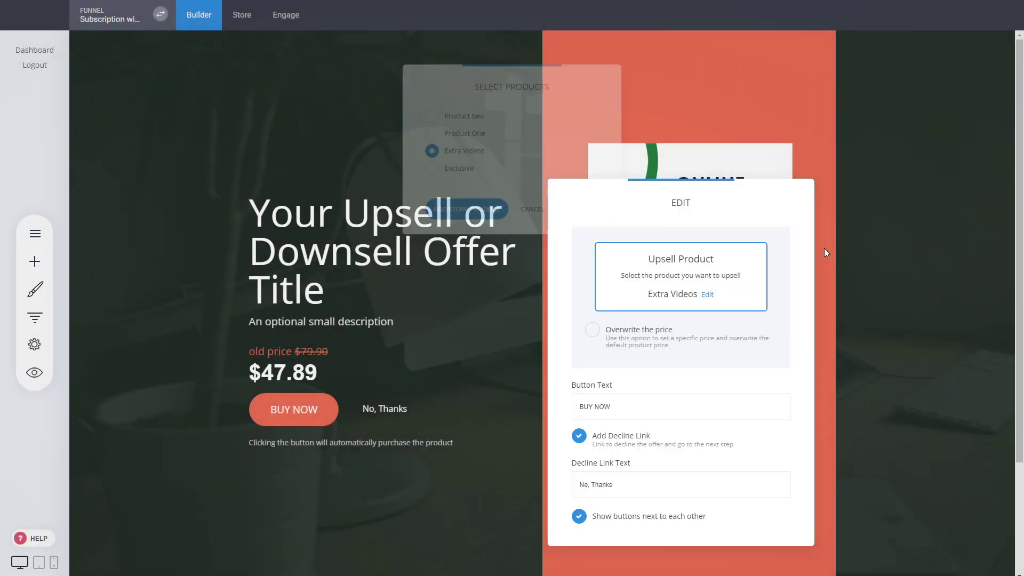
left_click(824, 248)
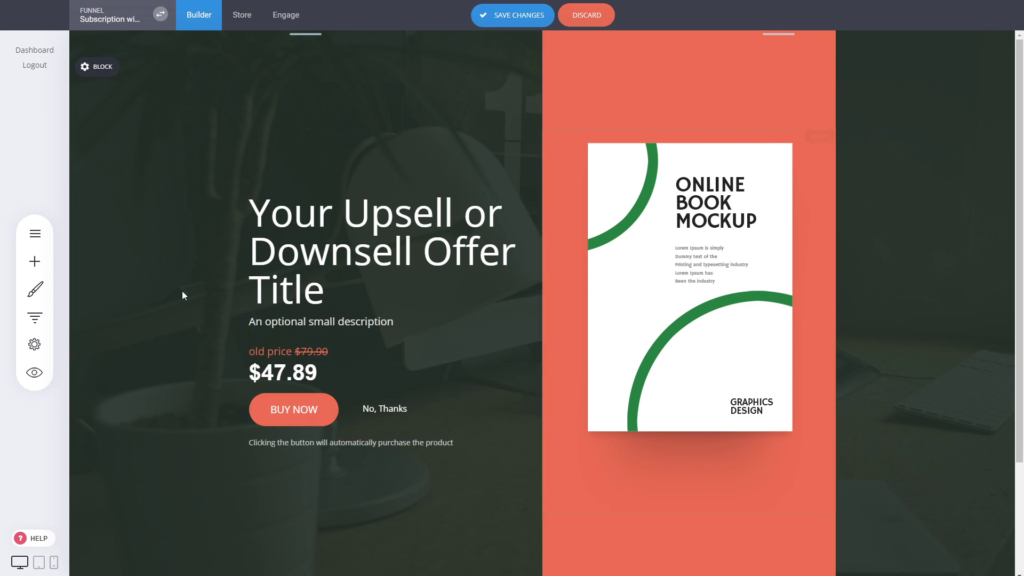
Step: Save the Upsell page and return to the funnel's step list
scroll(923, 286, "down", 3)
scroll(734, 375, "up", 3)
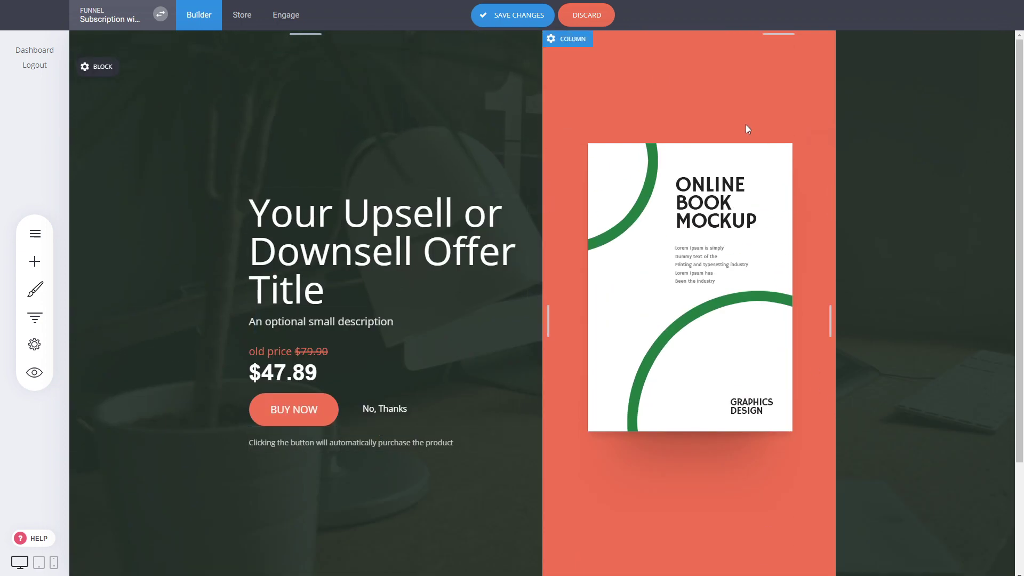
left_click(514, 15)
left_click(35, 317)
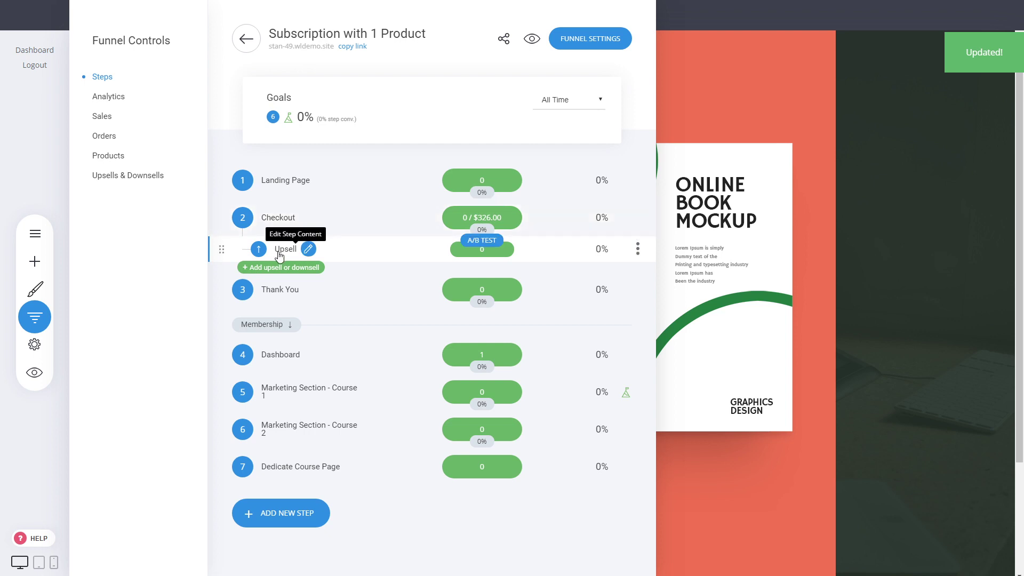
Step: Open the Thank You page and select its Call to Action button, then return to the step list
left_click(862, 356)
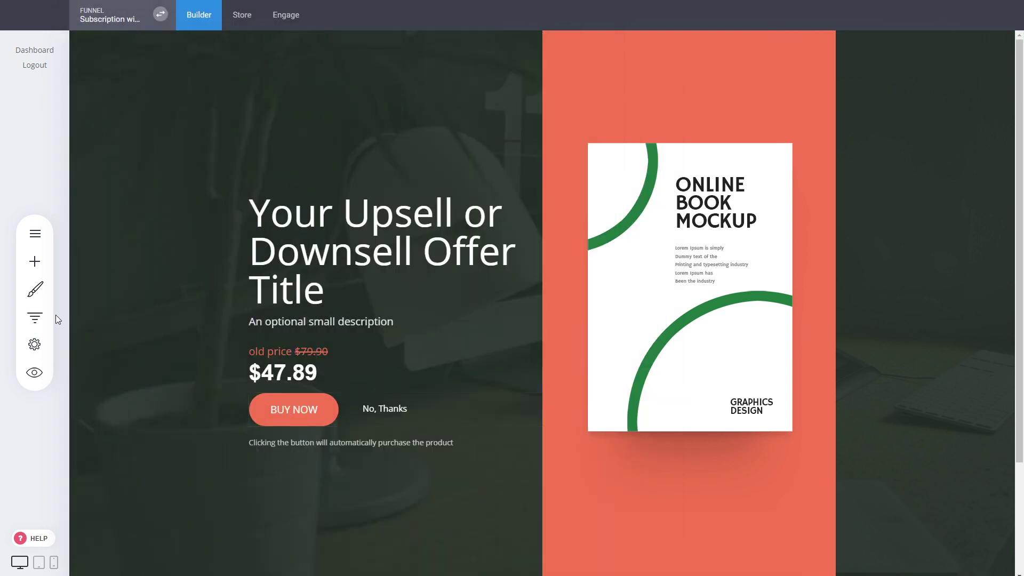
left_click(35, 317)
left_click(276, 290)
left_click(578, 353)
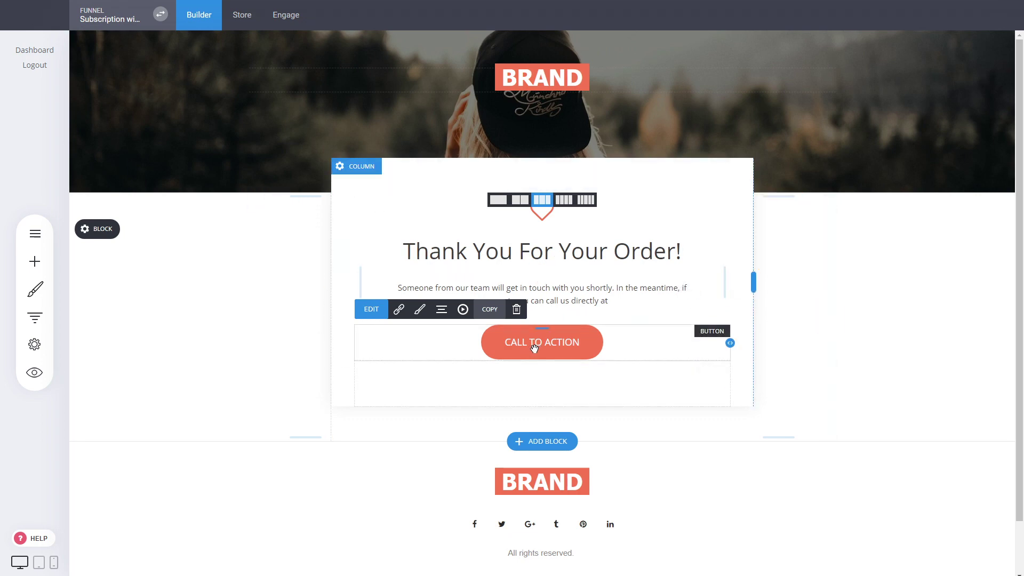
left_click(35, 317)
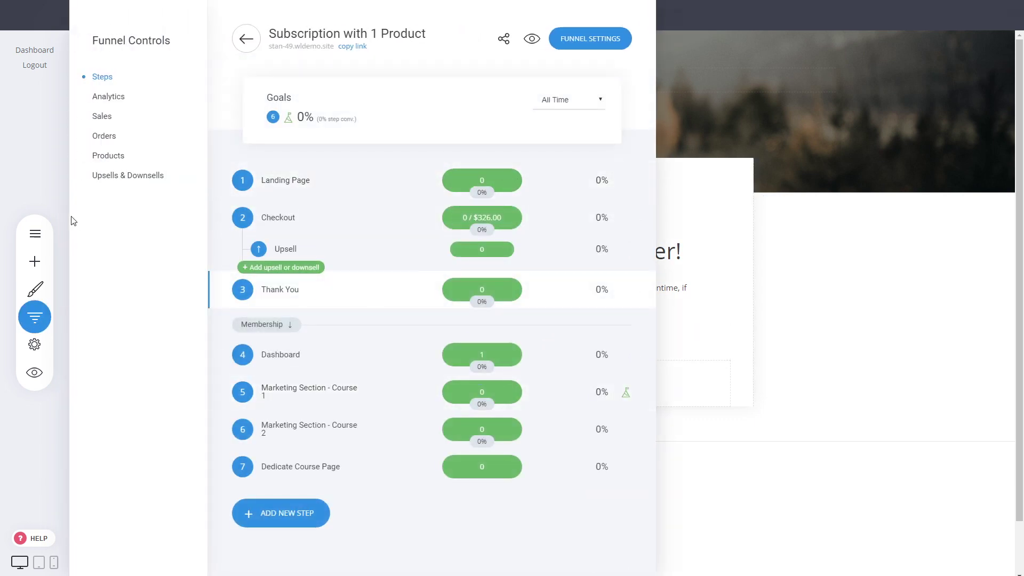
Step: Review Sales Stats: $682.70 from 7 orders, $227.00 MRR, 3 active and 0 cancelled subscriptions
left_click(103, 118)
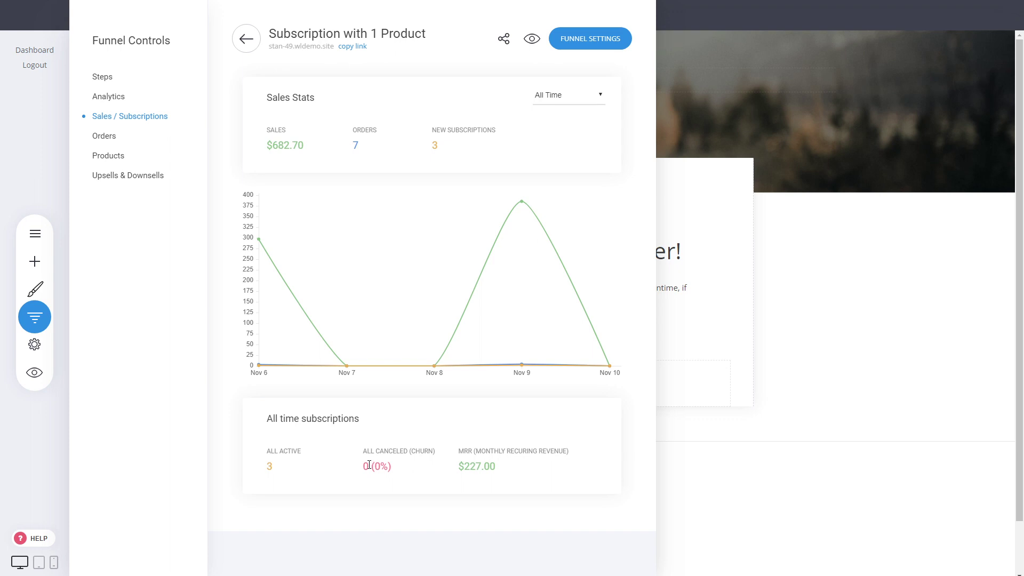
left_click(794, 294)
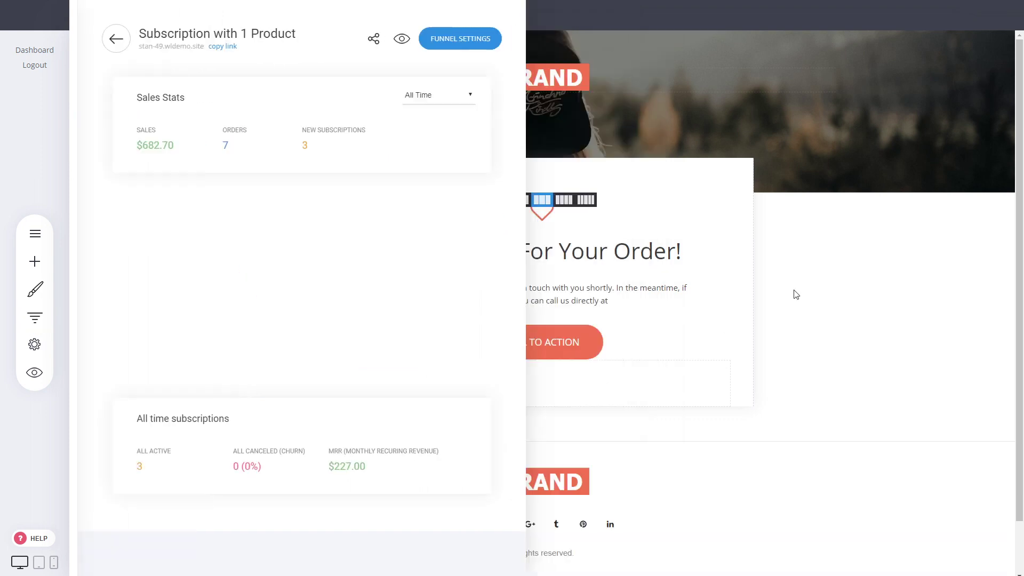
left_click(28, 319)
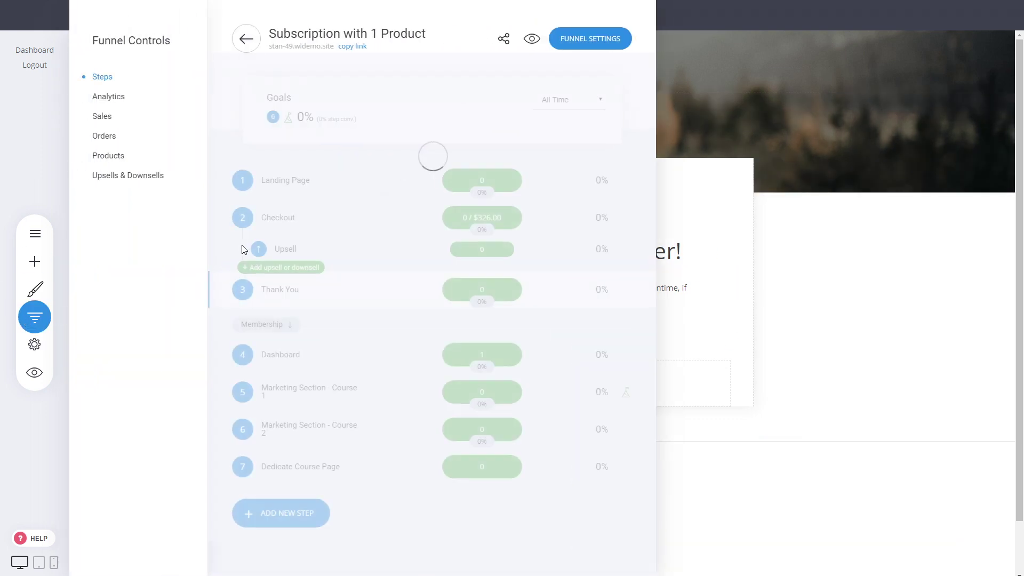
Step: Preview the Dashboard page and cancel the member's $29.00 Extra Videos subscription under Account Setting
left_click(281, 353)
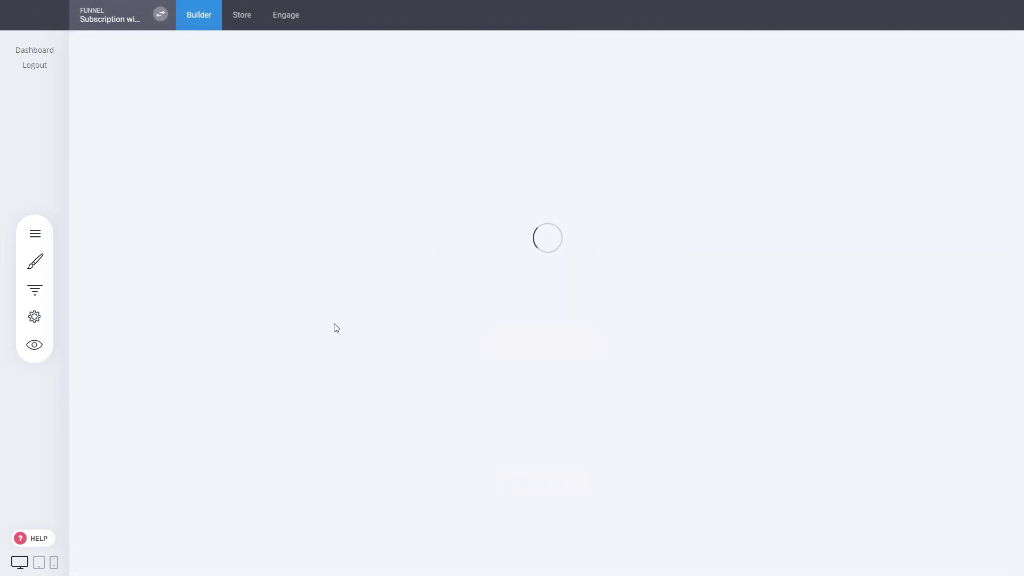
left_click(35, 373)
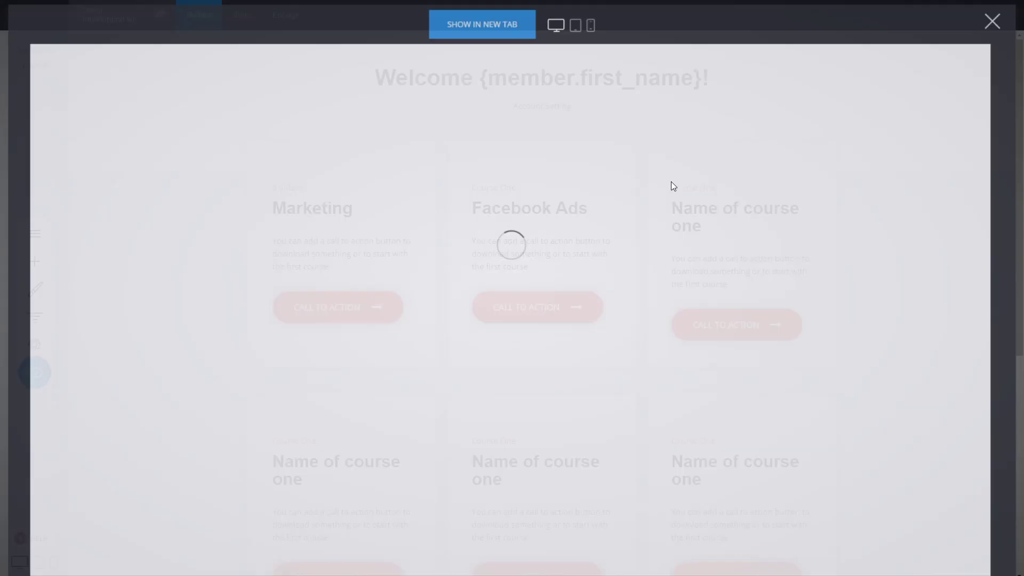
left_click(504, 124)
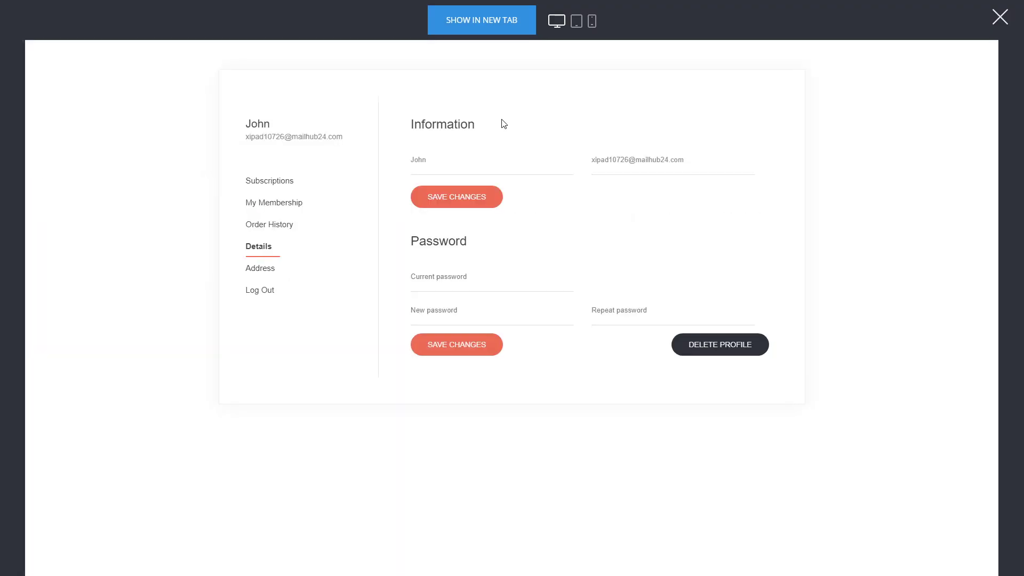
left_click(294, 185)
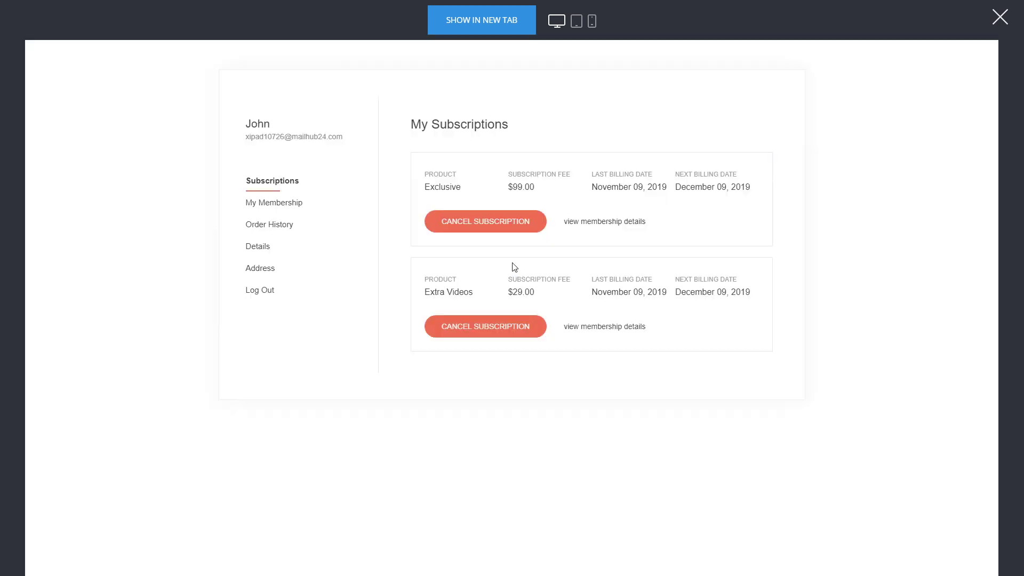
left_click(518, 331)
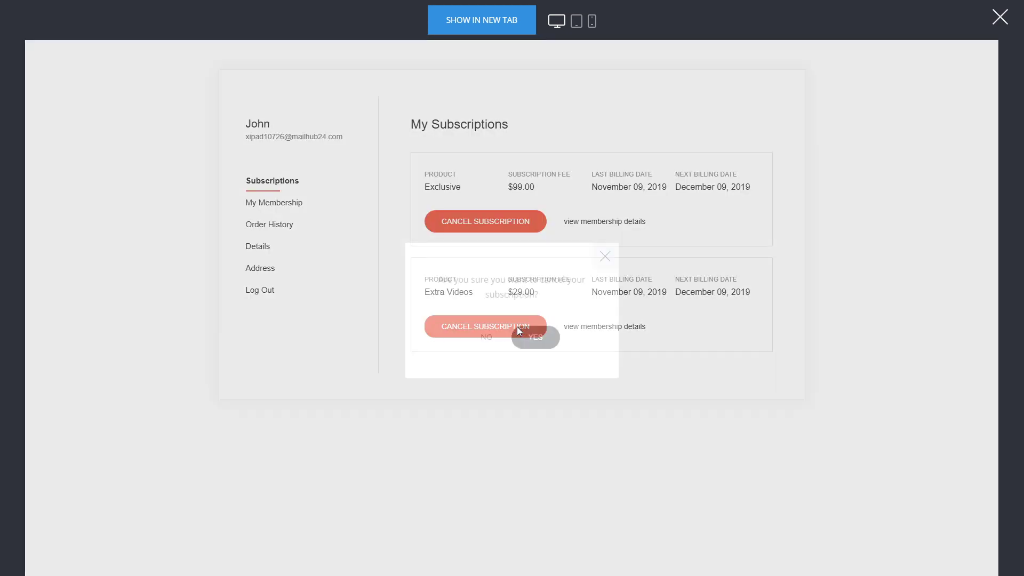
left_click(539, 337)
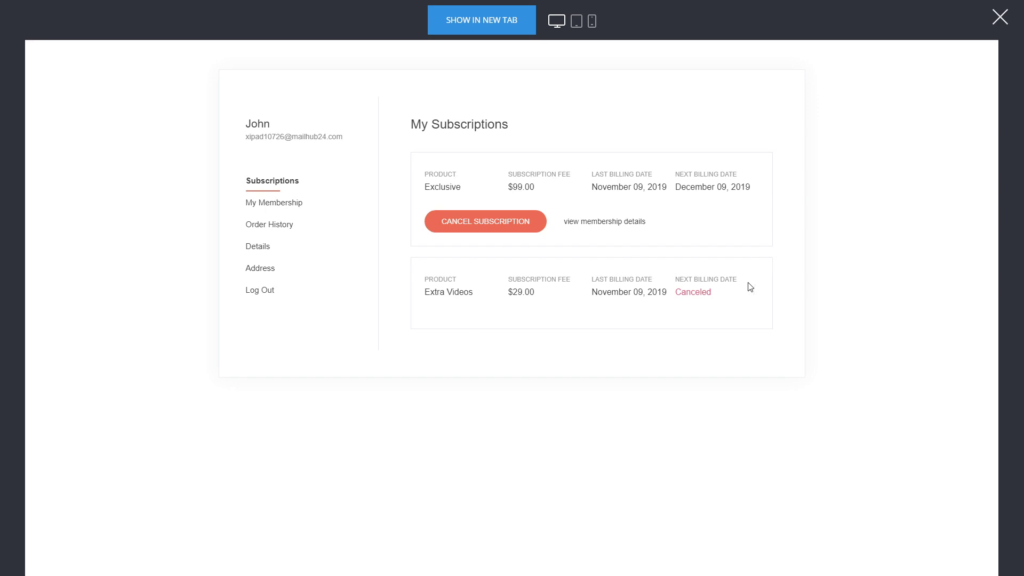
left_click(1000, 18)
left_click(35, 318)
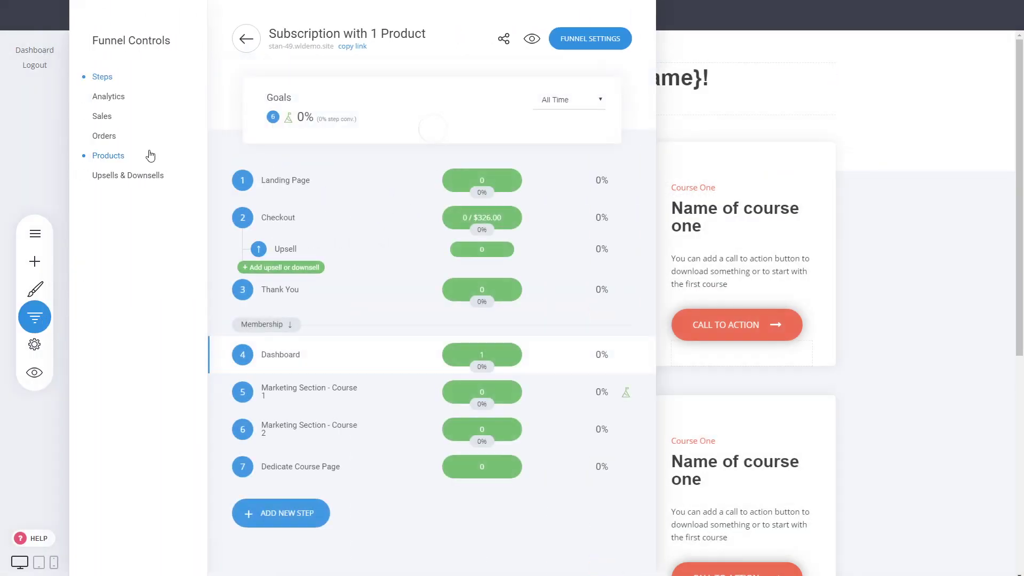
Step: Check the Sales Stats for active subscriptions, MRR and the one canceled subscription
left_click(111, 124)
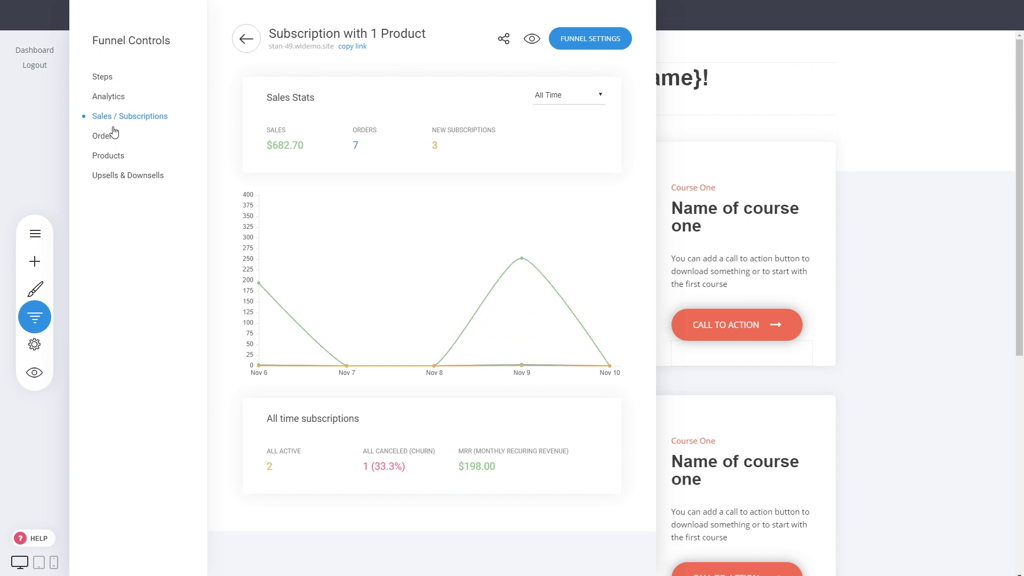
double_click(270, 466)
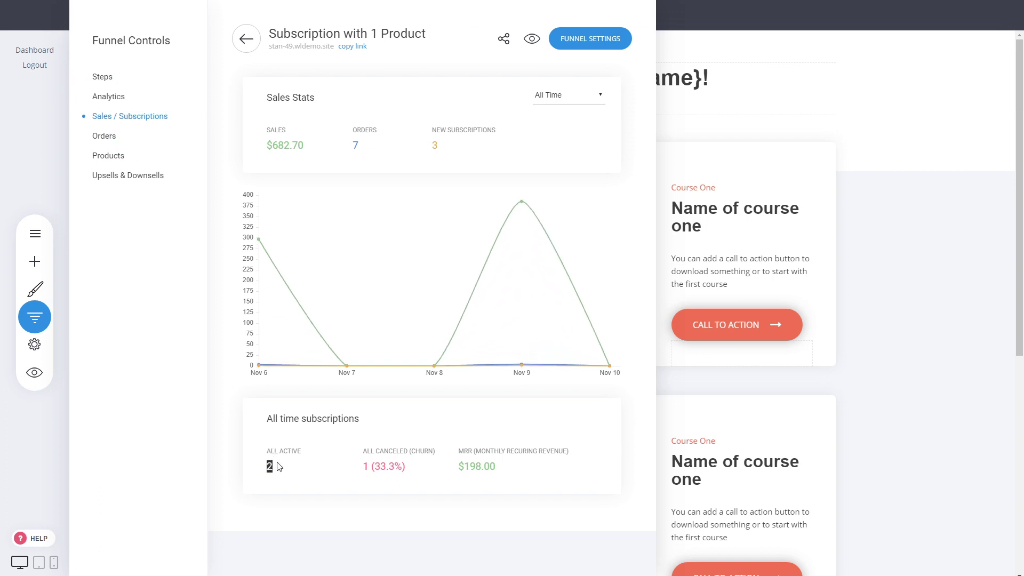
mouse_move(464, 466)
left_mouse_down()
mouse_move(482, 466)
mouse_move(466, 466)
left_mouse_up()
left_click(482, 465)
left_click(567, 464)
double_click(368, 467)
Step: Review the Orders, Products and Upsells & Downsells reports, showing $49.90 upsell revenue, then close the panel
left_click(102, 136)
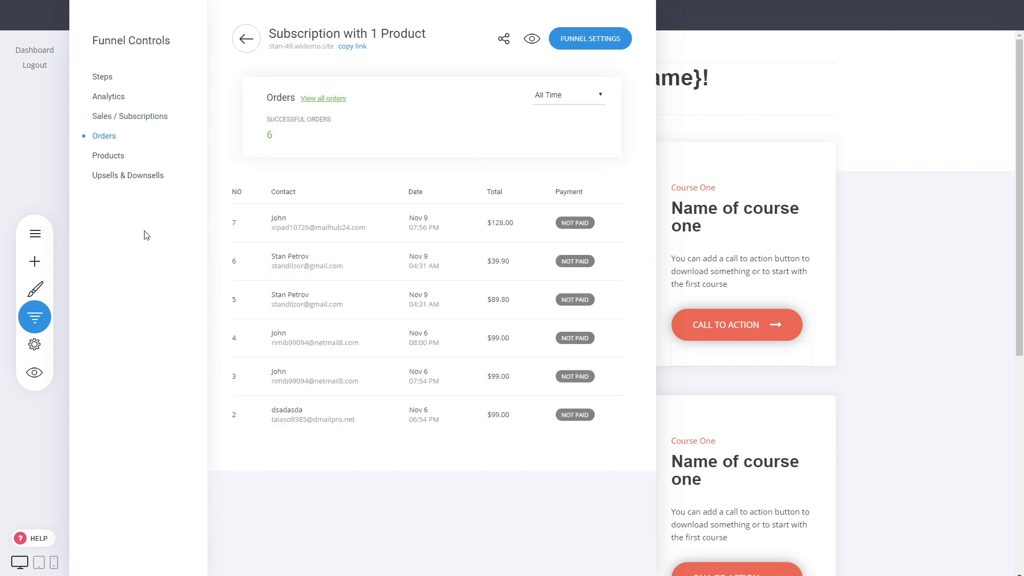
left_click(112, 155)
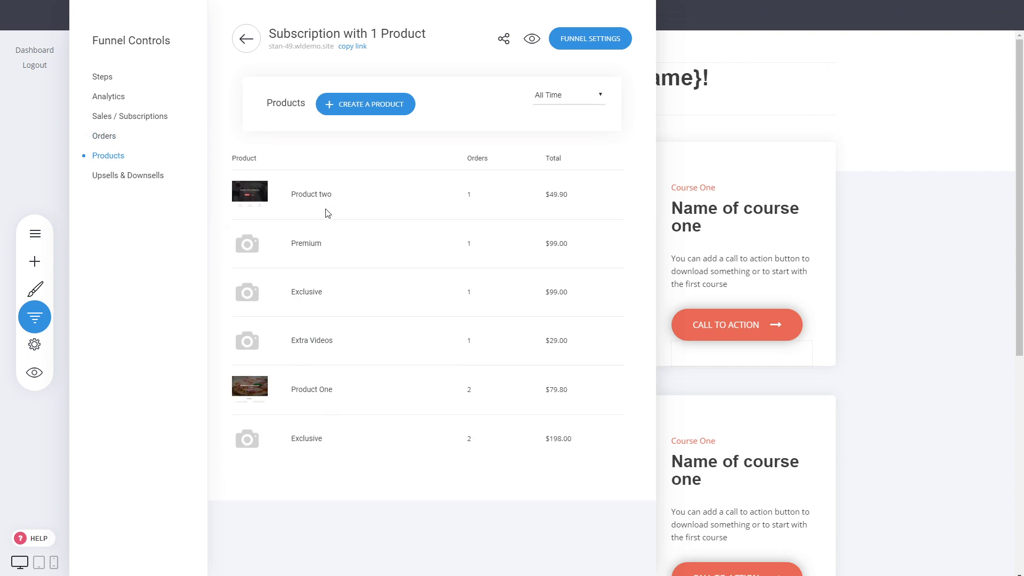
left_click(123, 176)
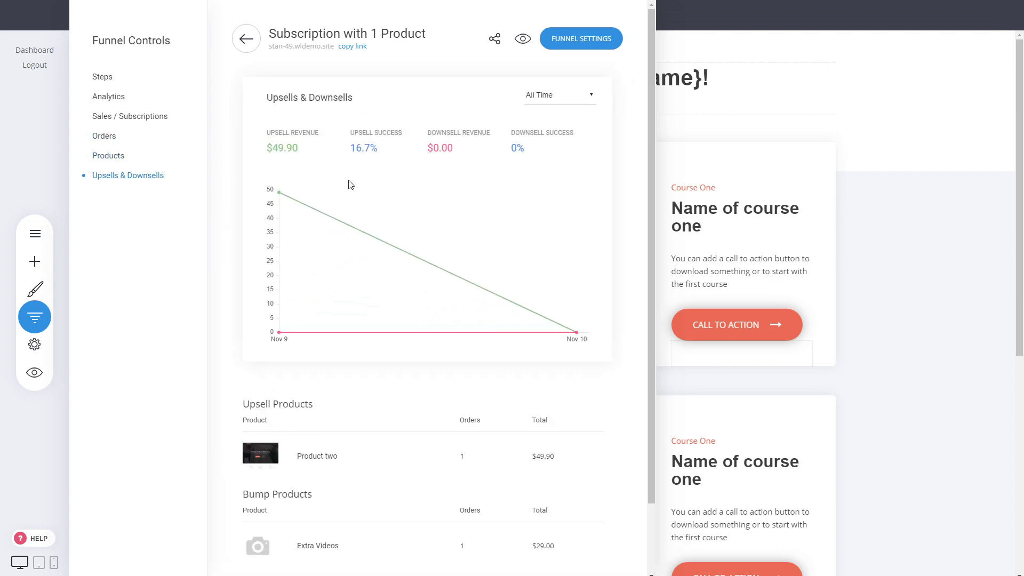
scroll(404, 316, "down", 2)
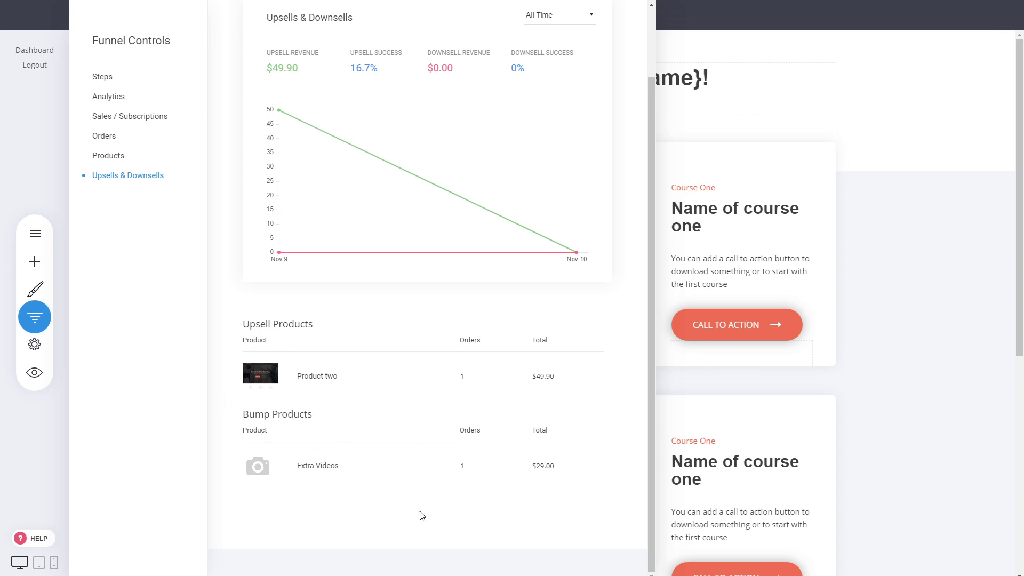
scroll(495, 442, "up", 2)
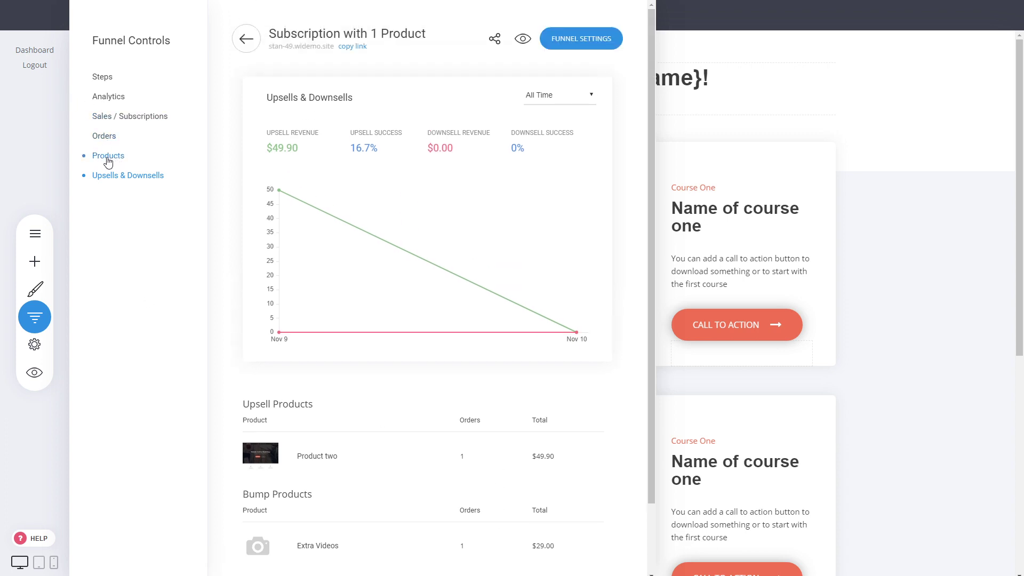
left_click(787, 216)
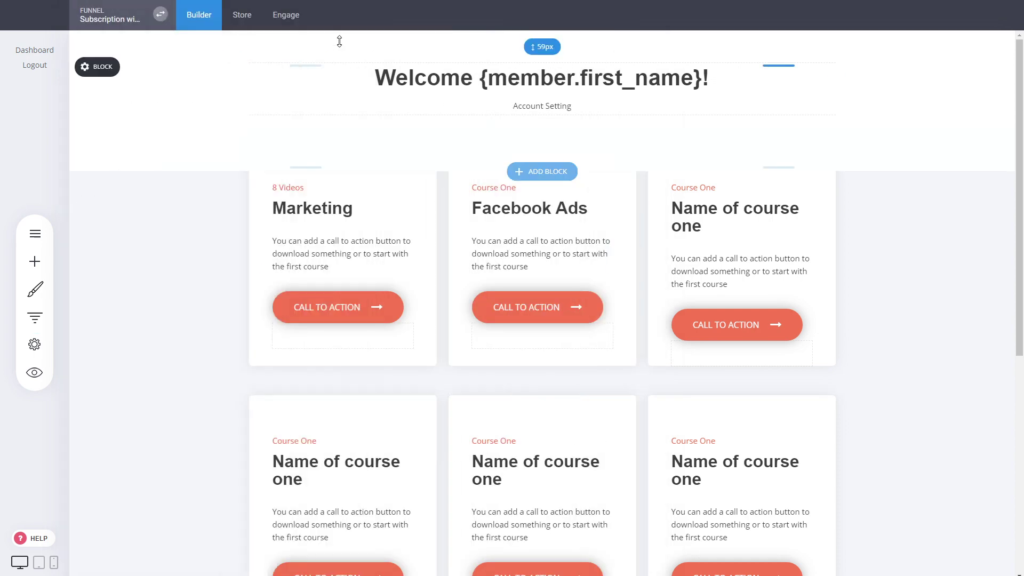
Step: In Engage, compare the Extra Videos (0 members) and Exclusive groups, then open the member's contact record
left_click(285, 17)
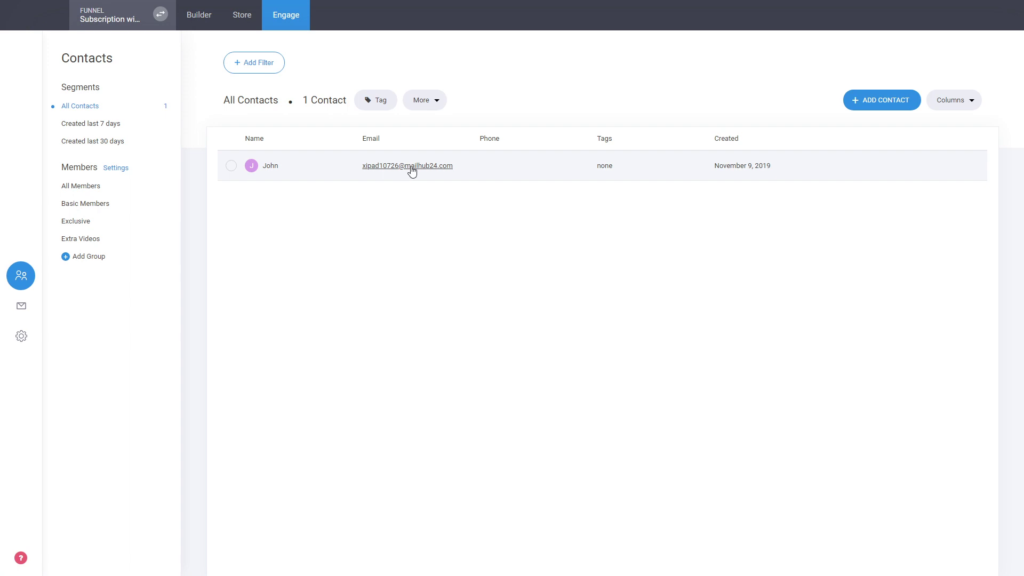
left_click(96, 241)
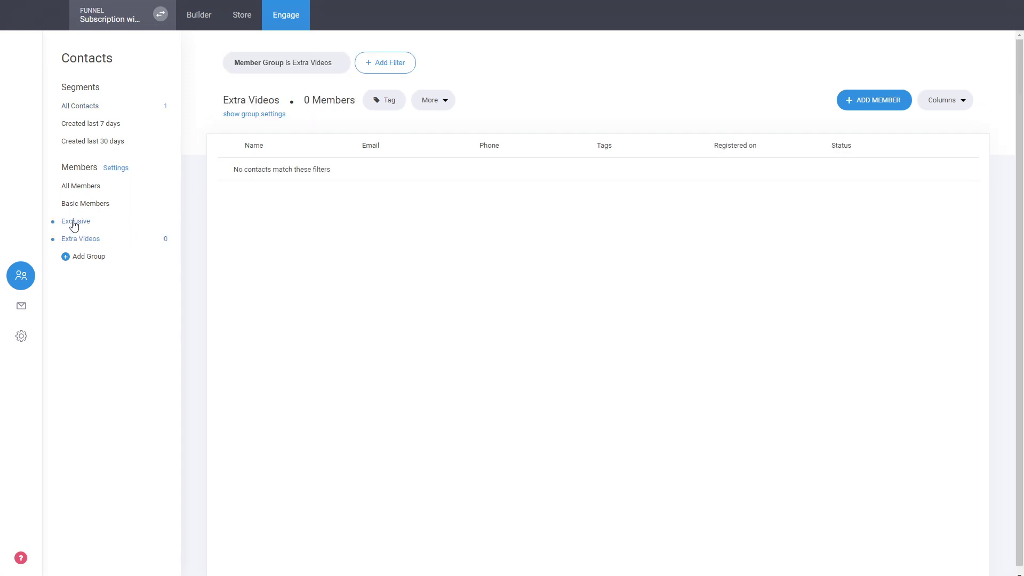
left_click(74, 224)
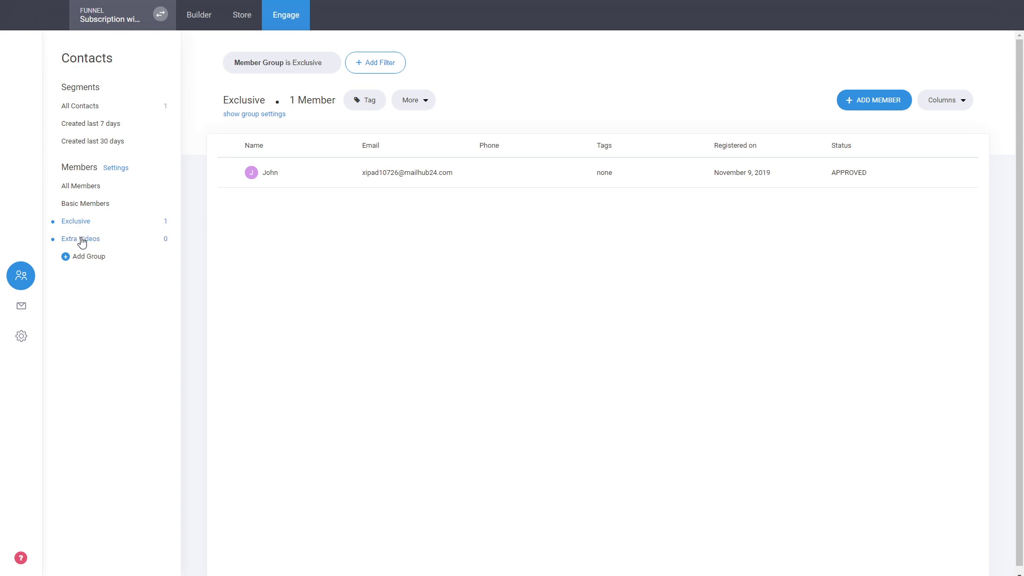
left_click(81, 241)
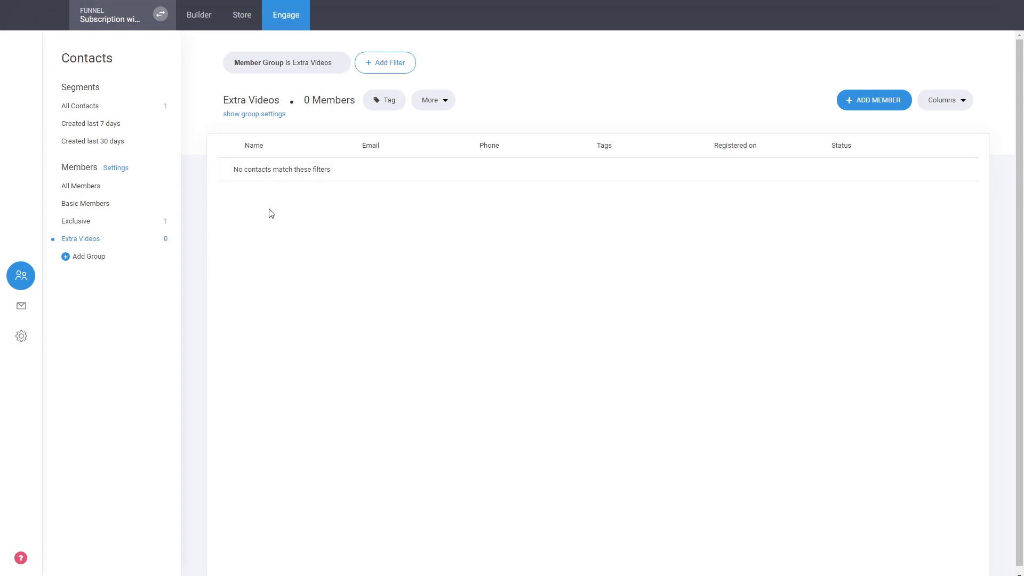
left_click(94, 224)
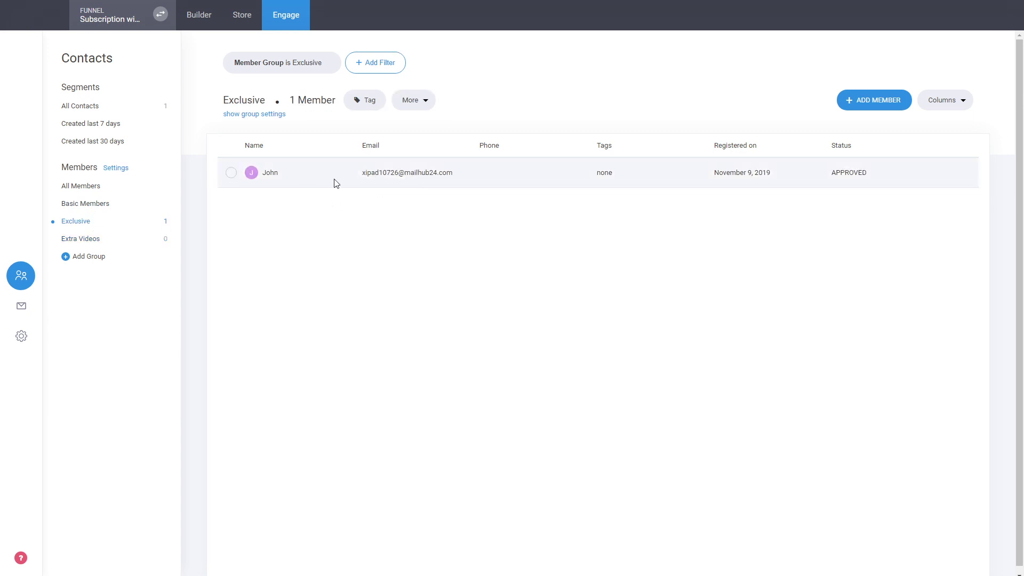
left_click(425, 174)
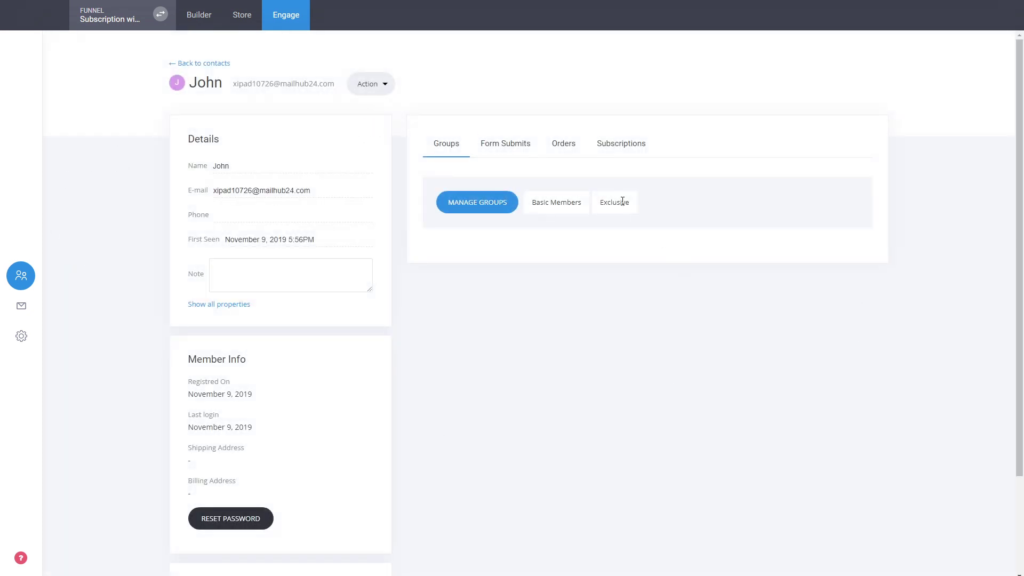
Step: Review the contact's member groups without changes, then its orders and subscriptions, with Extra Videos Expired
left_click(494, 208)
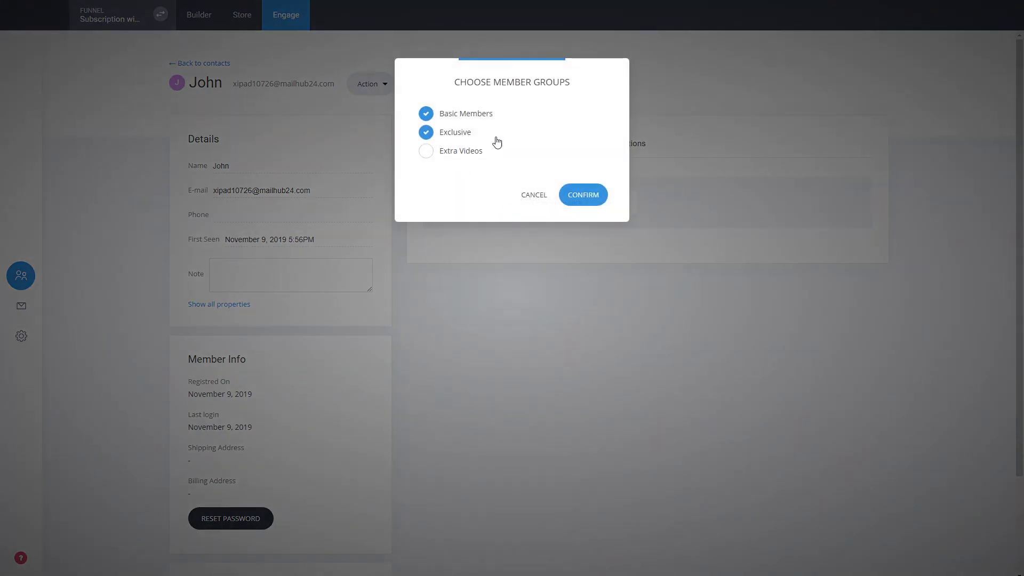
left_click(528, 198)
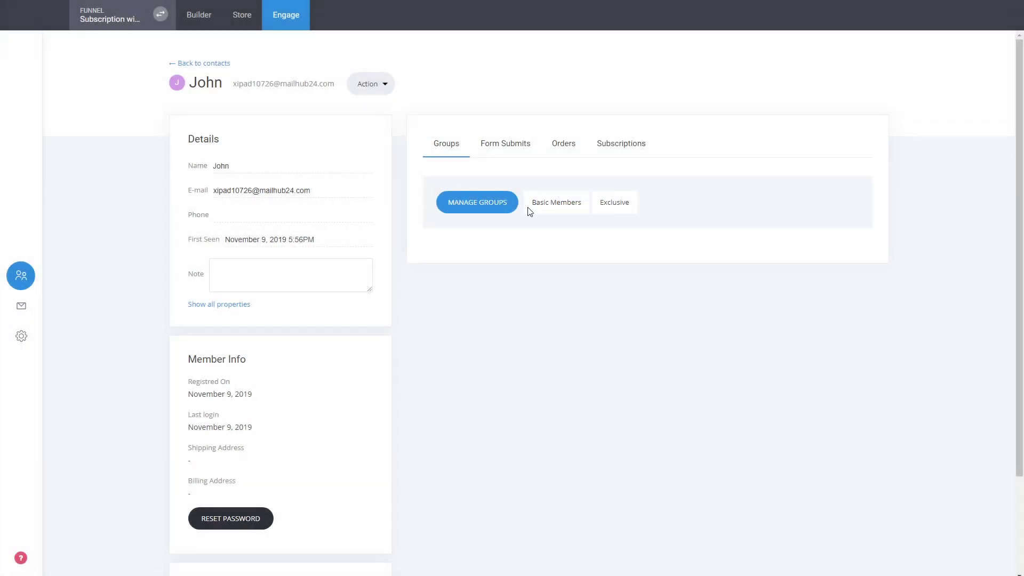
left_click(562, 143)
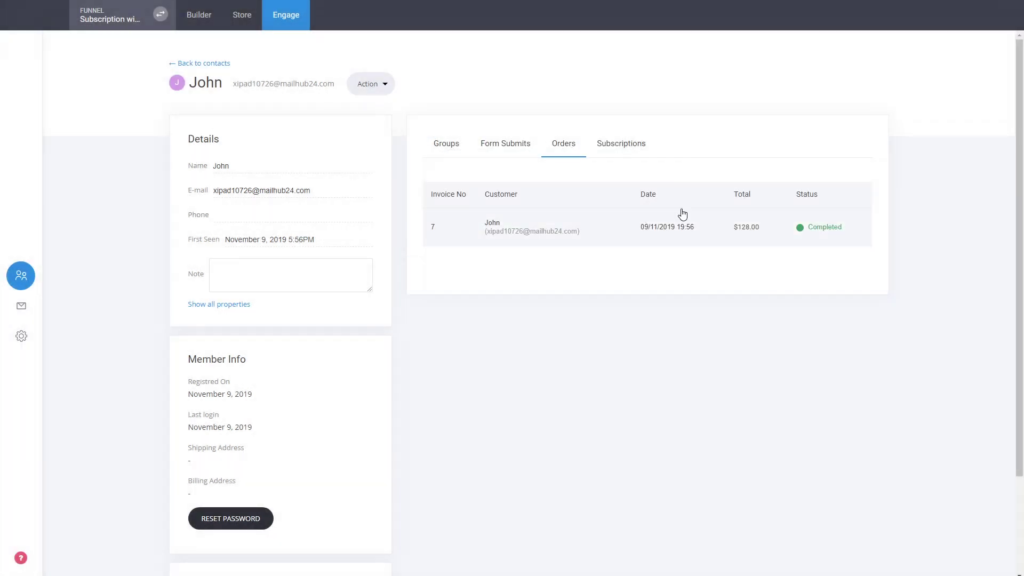
left_click(634, 151)
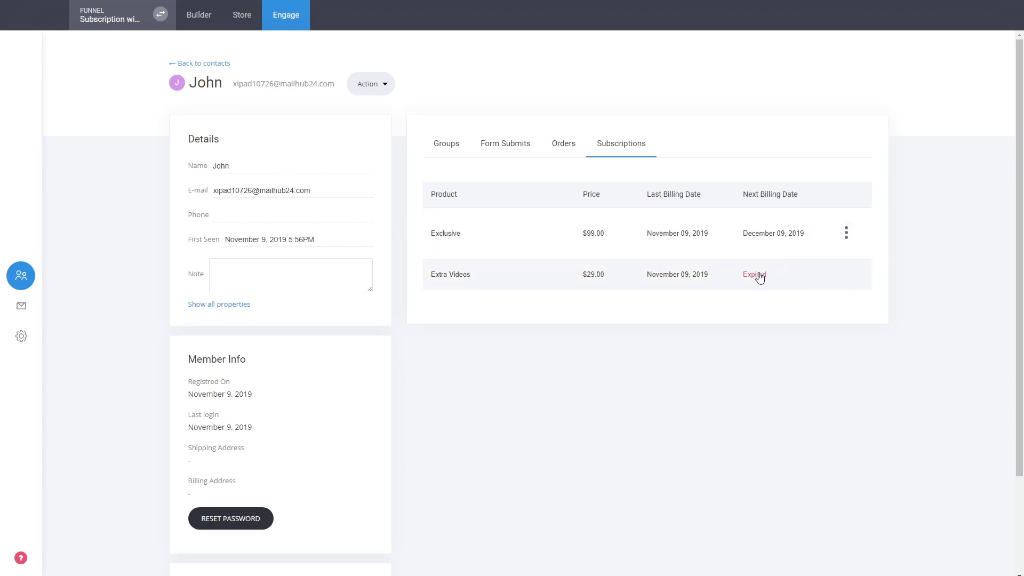
Step: Check the Exclusive subscription's options without canceling, view all contact properties, and return to contacts
left_click(847, 233)
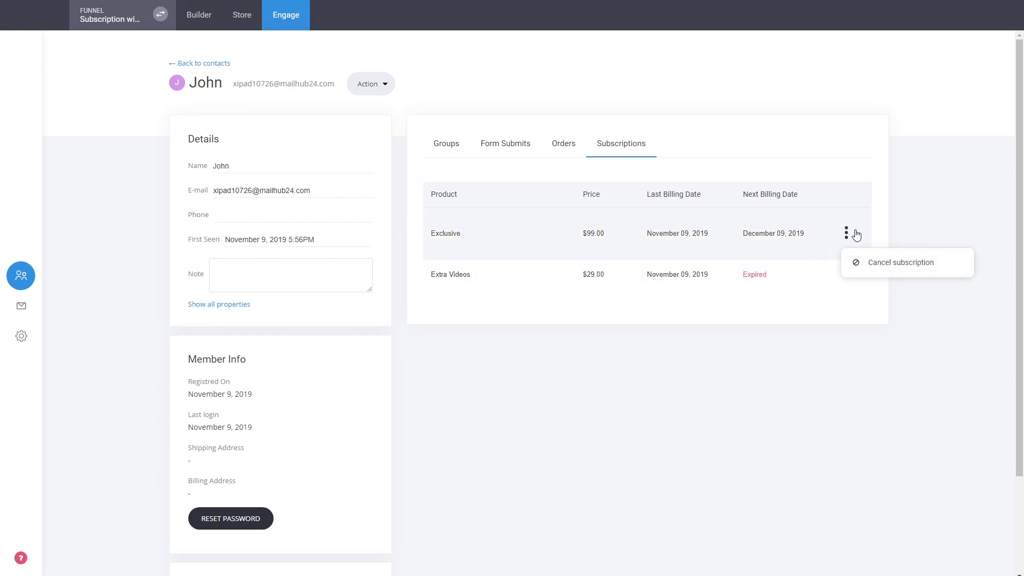
left_click(745, 377)
scroll(225, 383, "down", 3)
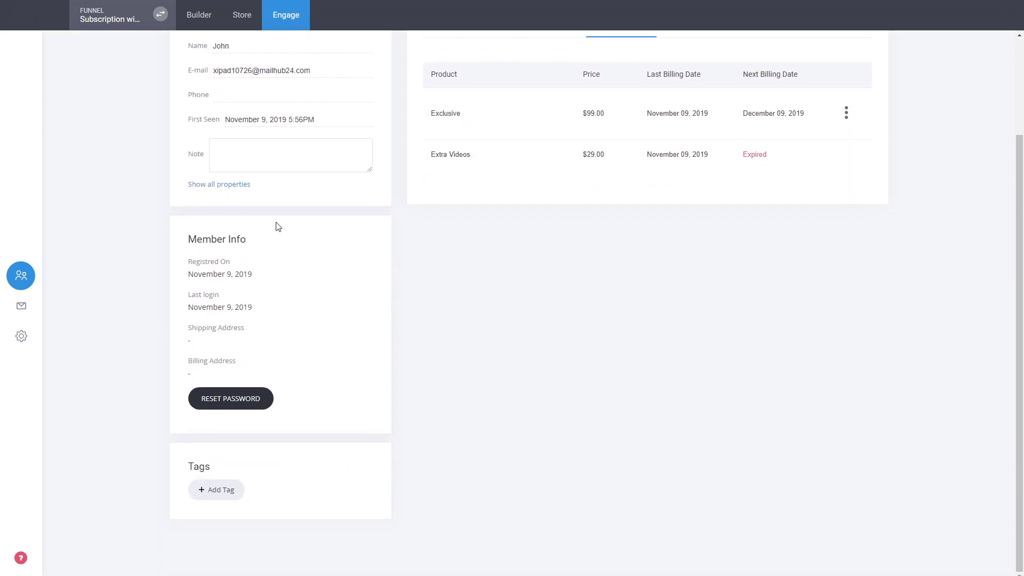
left_click(233, 186)
scroll(469, 179, "down", 5)
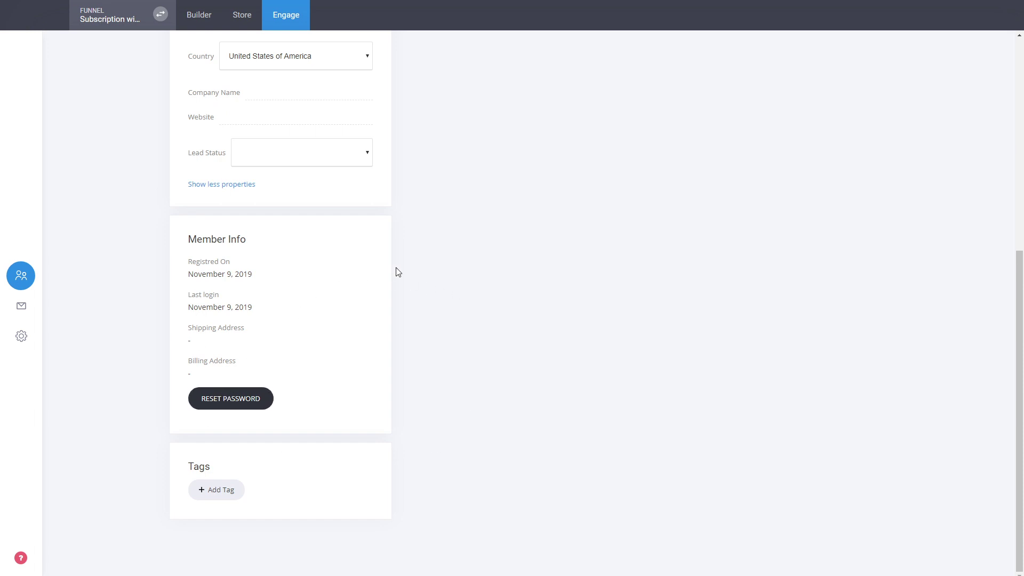
scroll(219, 421, "up", 7)
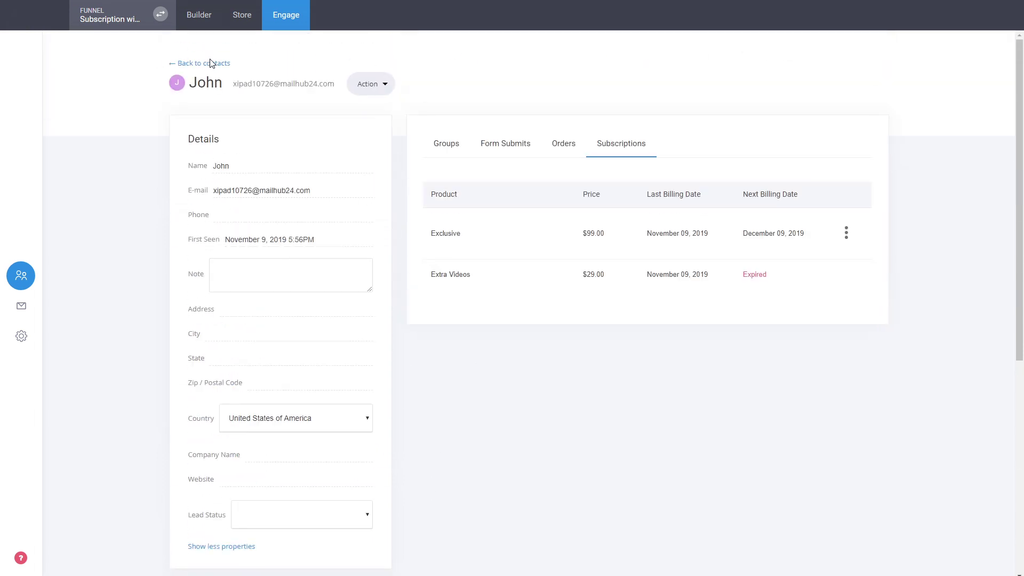
left_click(211, 64)
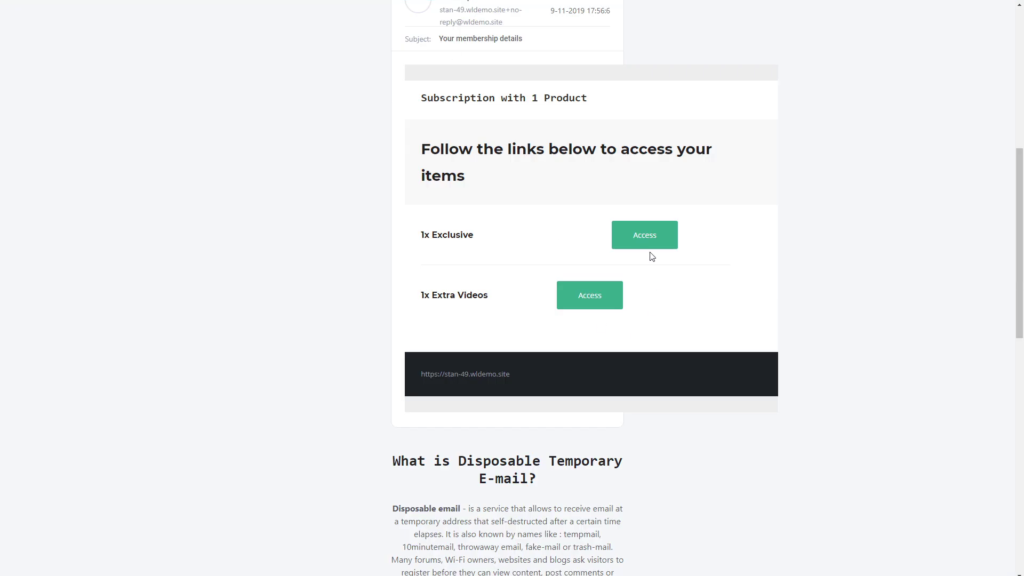
Step: Switch from the contacts list back to the funnel's Builder
scroll(536, 358, "up", 1)
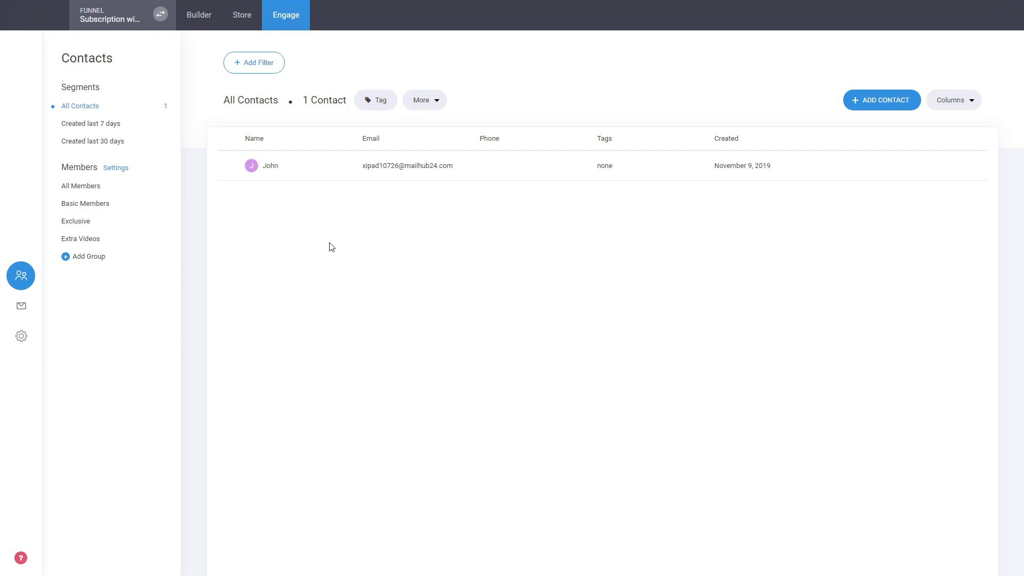
left_click(207, 18)
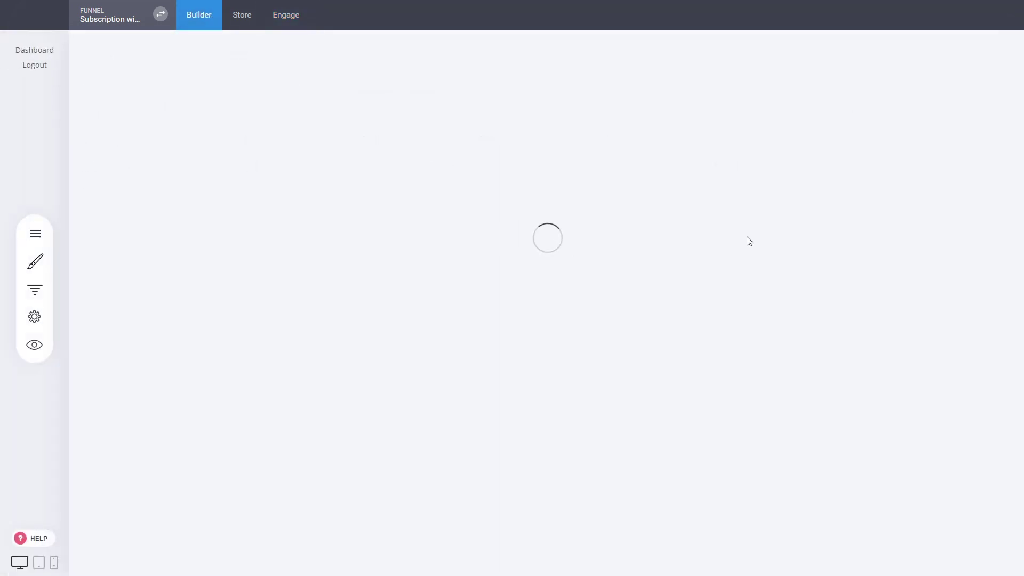